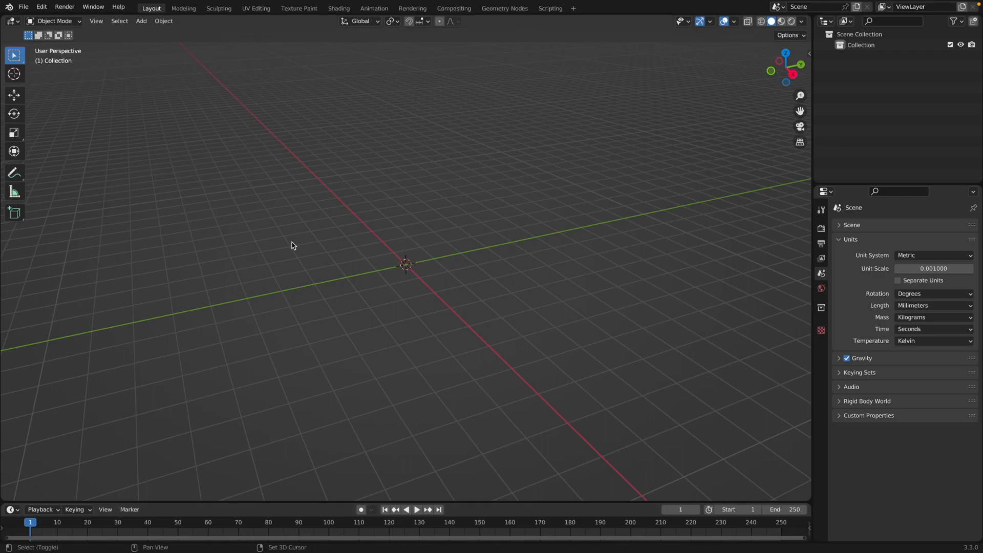
Step: Add a cube mesh and set its X dimension to 15.2 mm
key("shift+a")
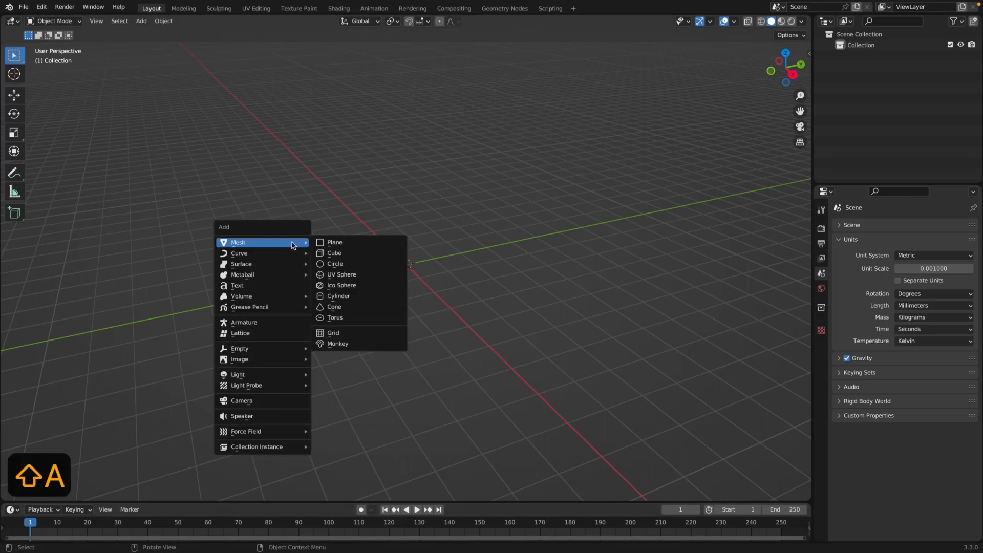
left_click(341, 254)
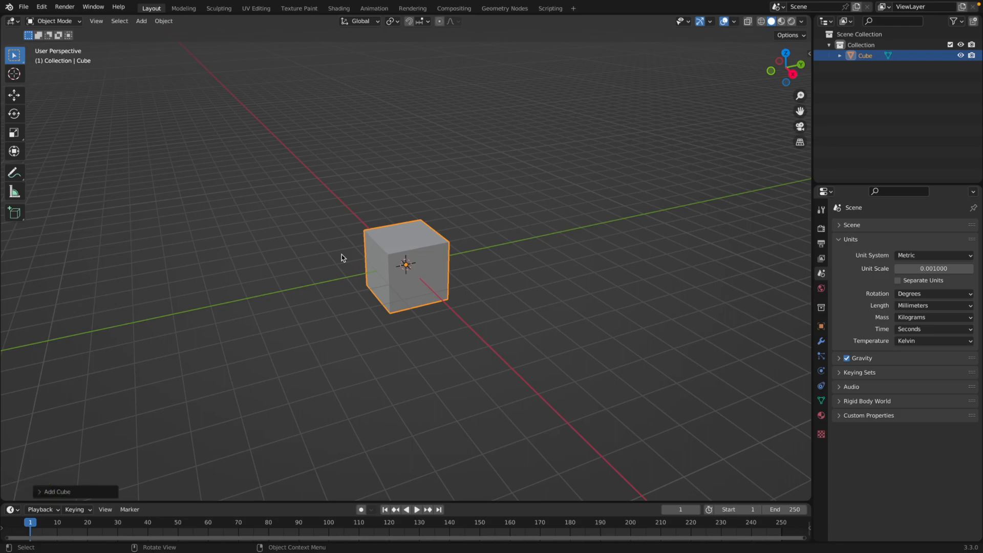
key("n")
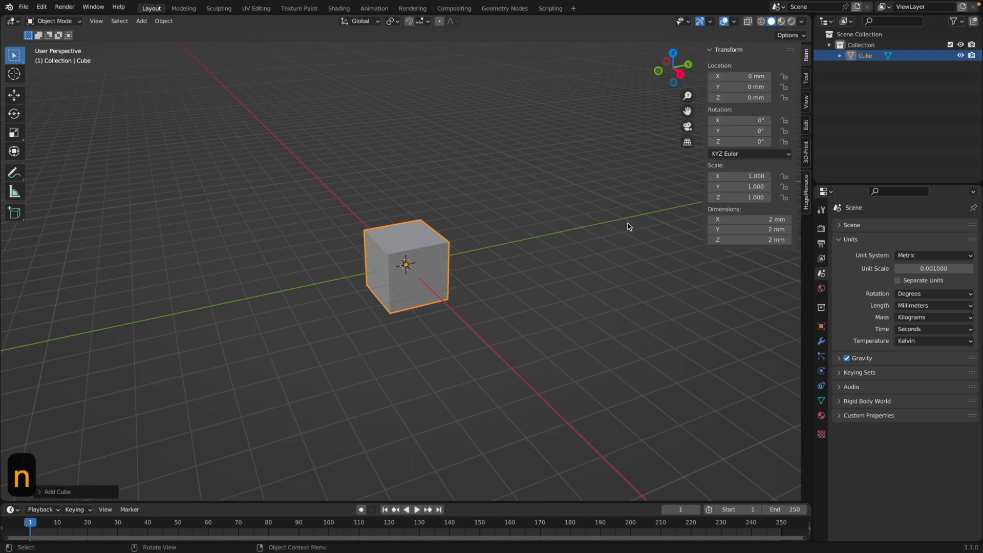
left_click(763, 223)
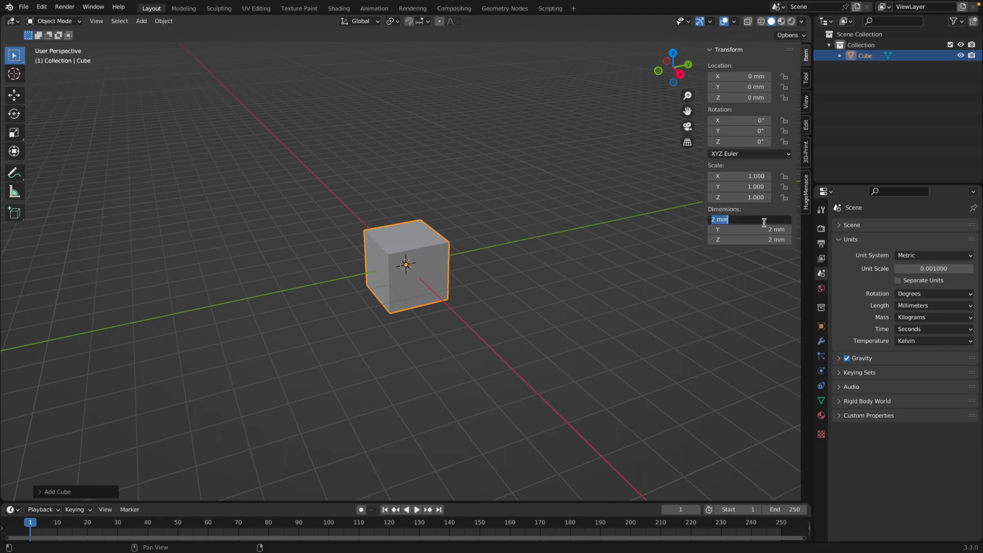
type("1")
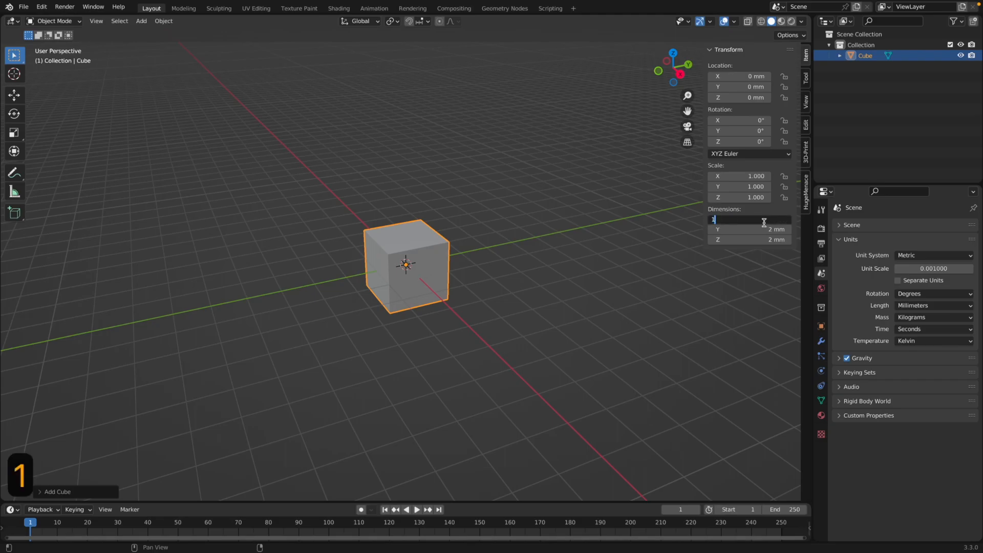
type("5.2")
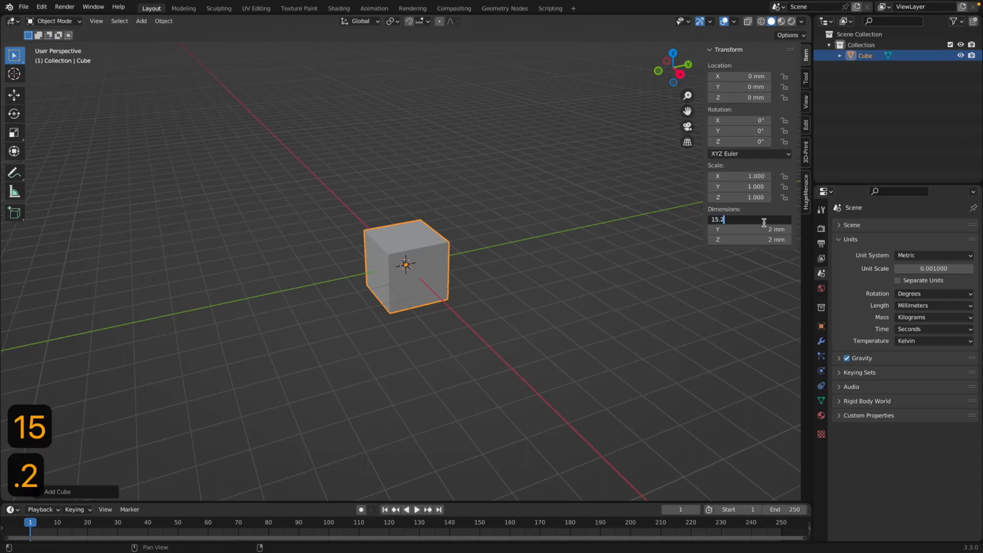
key("Return")
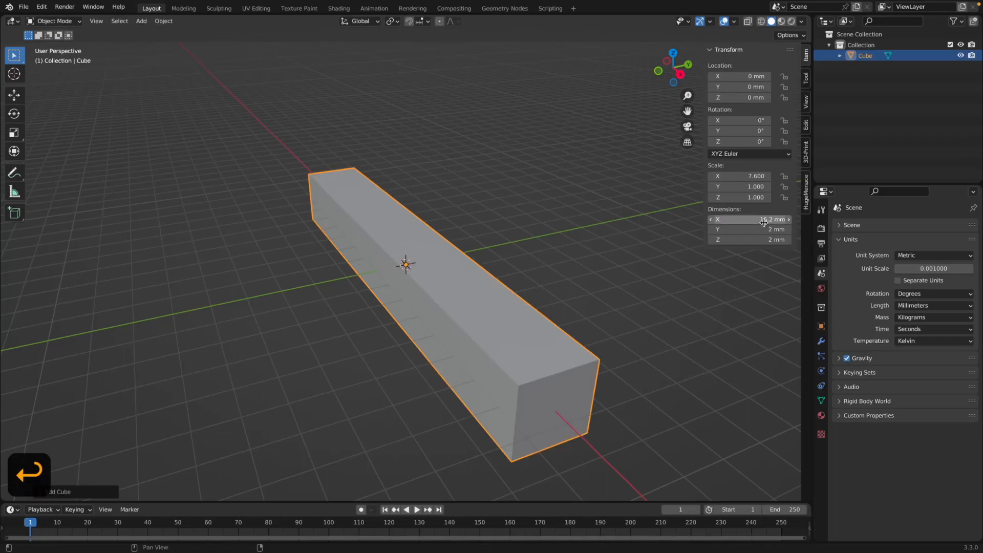
Step: Set the cube's Y dimension to 46 mm and its Z dimension to 4.4 mm
left_click(763, 227)
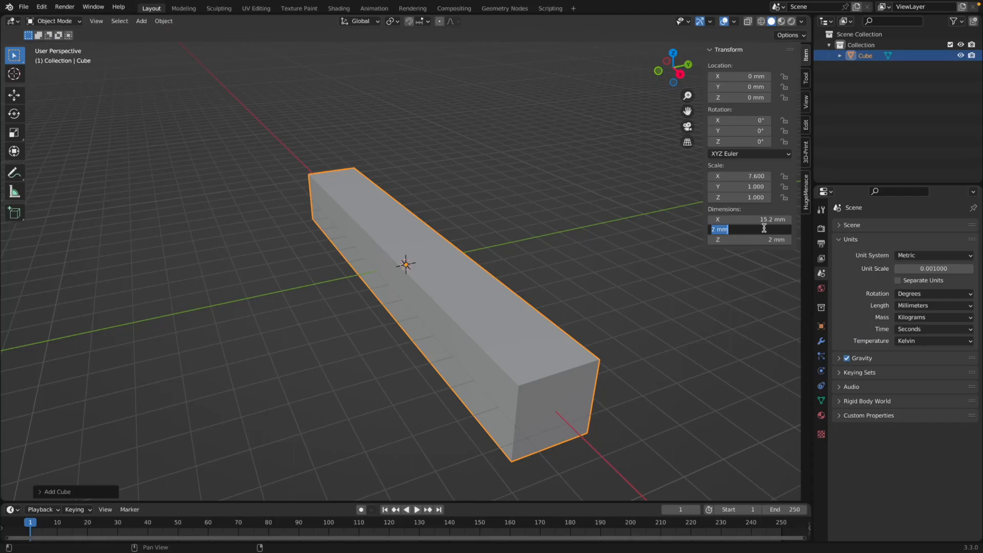
type("2")
key("BackSpace")
type("46")
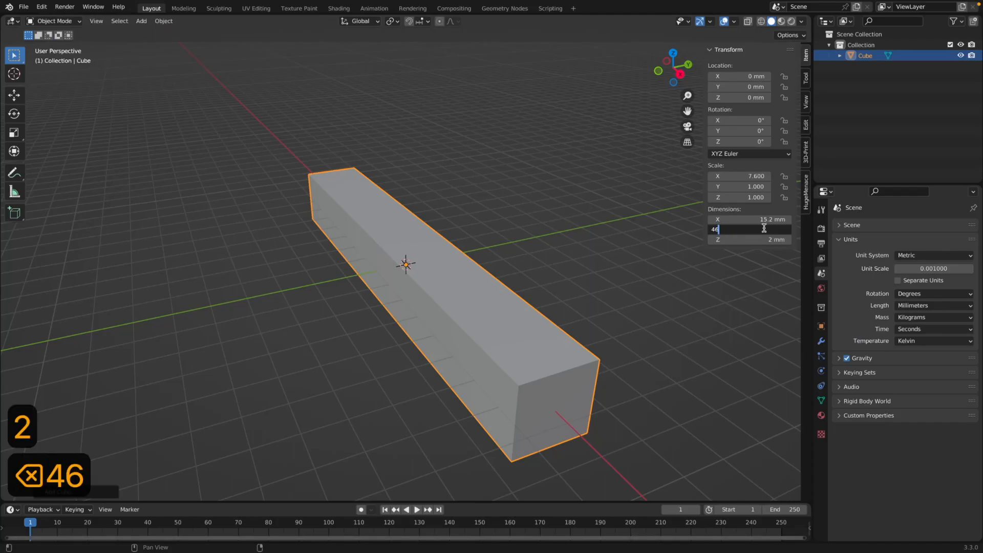
key("Return")
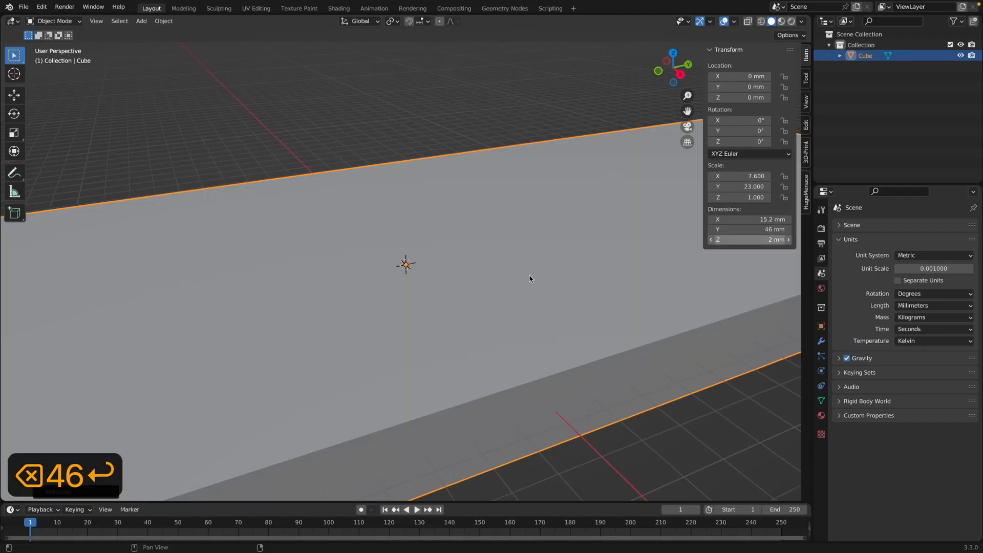
scroll(529, 274, "down", 7)
middle_click_drag(529, 278, 563, 272)
left_click(777, 239)
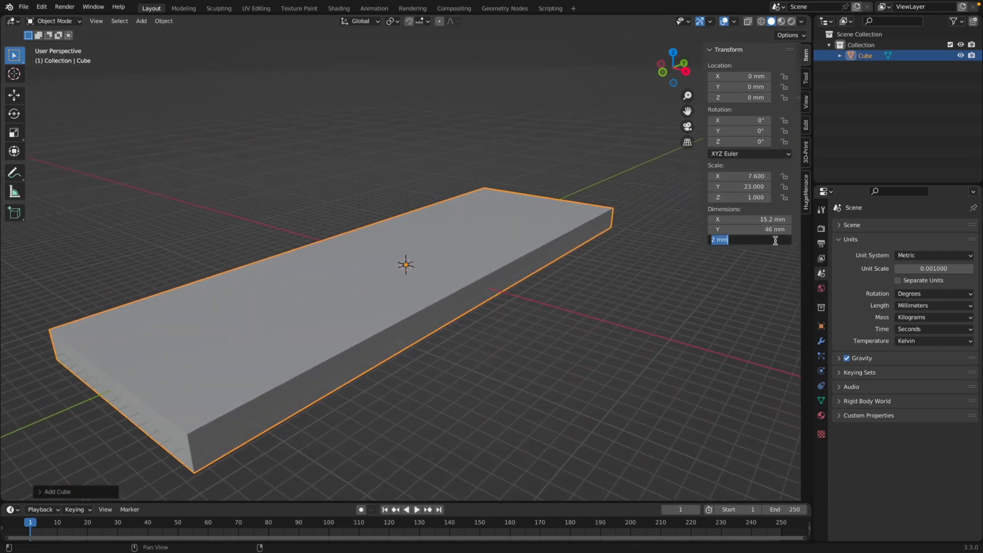
type("4.4")
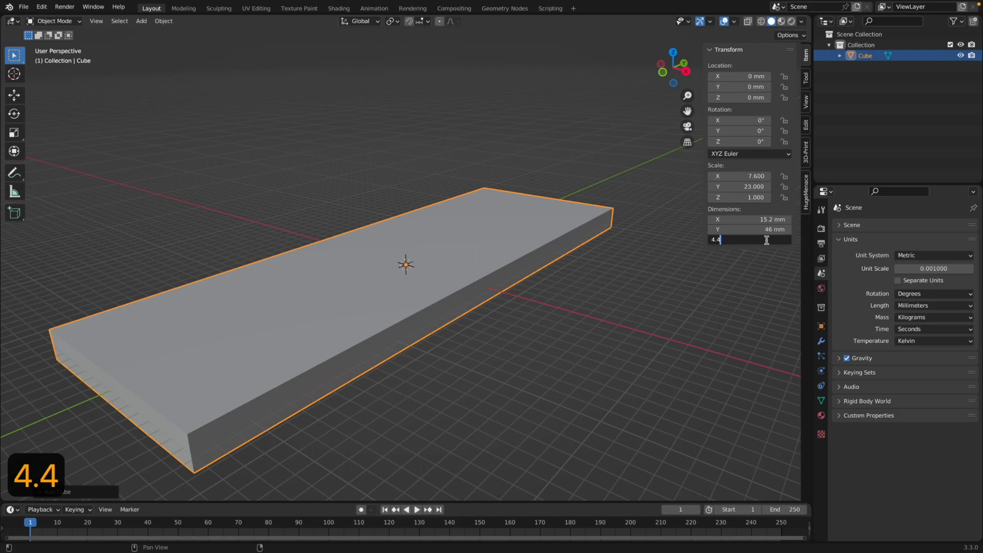
key("Return")
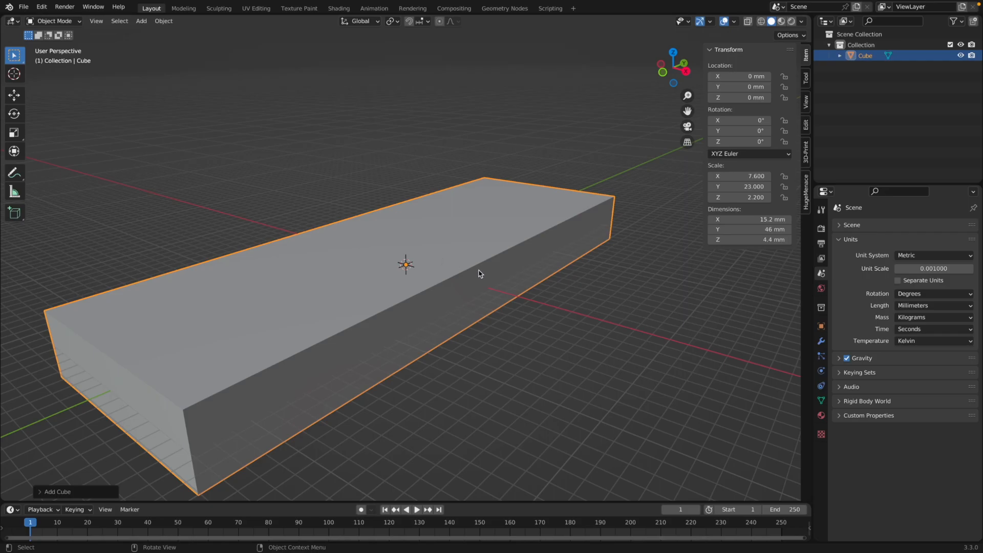
Step: Apply the scale of the resized block
middle_click_drag(482, 276, 487, 288)
scroll(487, 287, "down", 1)
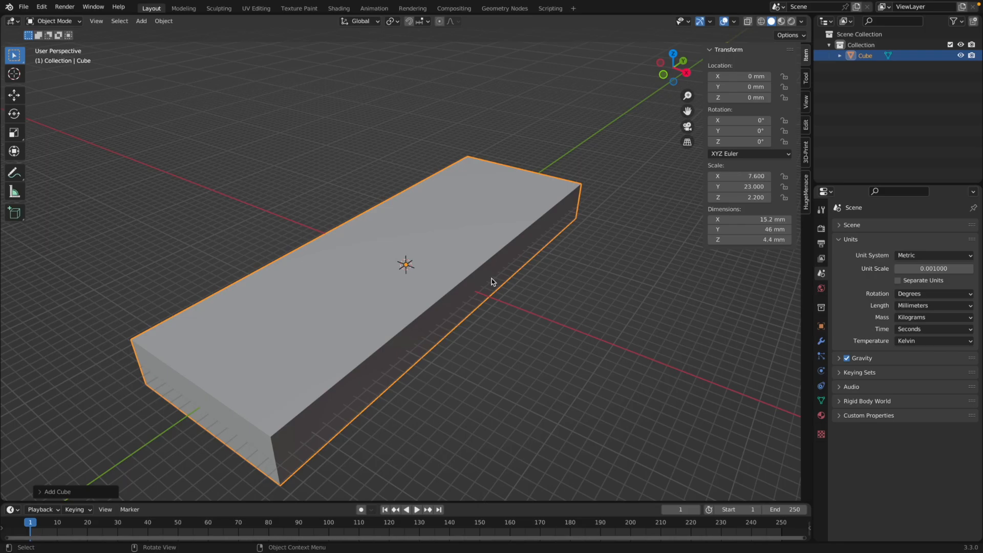
middle_click_drag(509, 279, 509, 262)
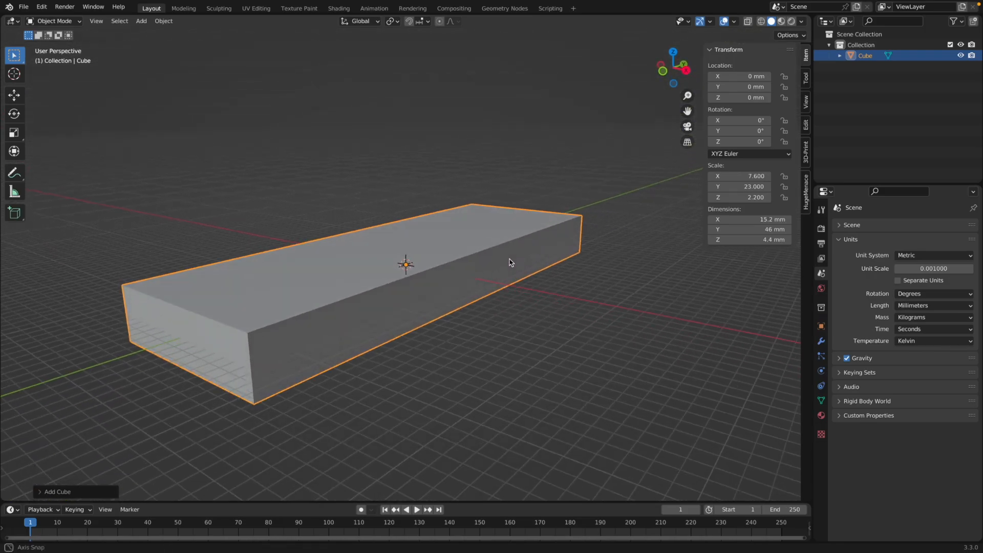
middle_click_drag(508, 262, 516, 274)
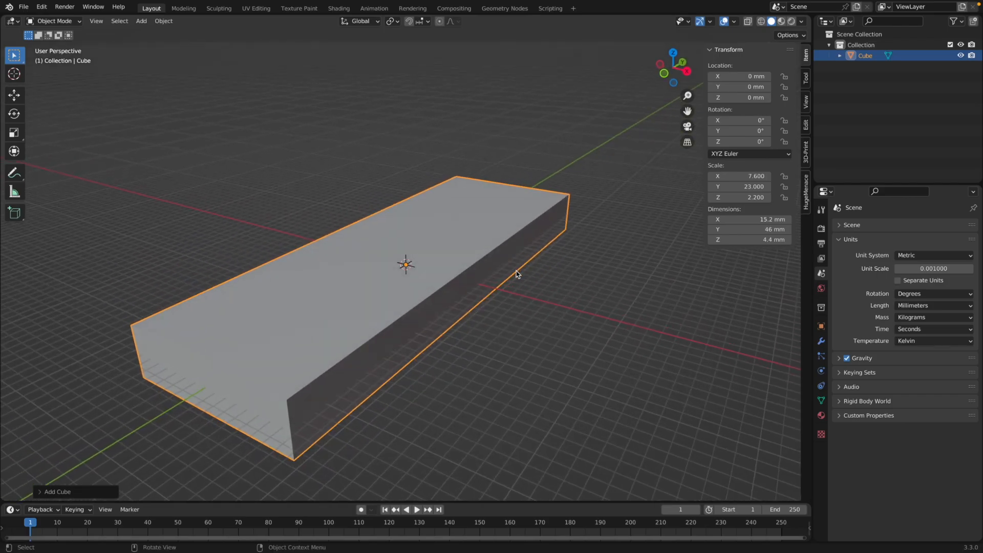
key("ctrl+a")
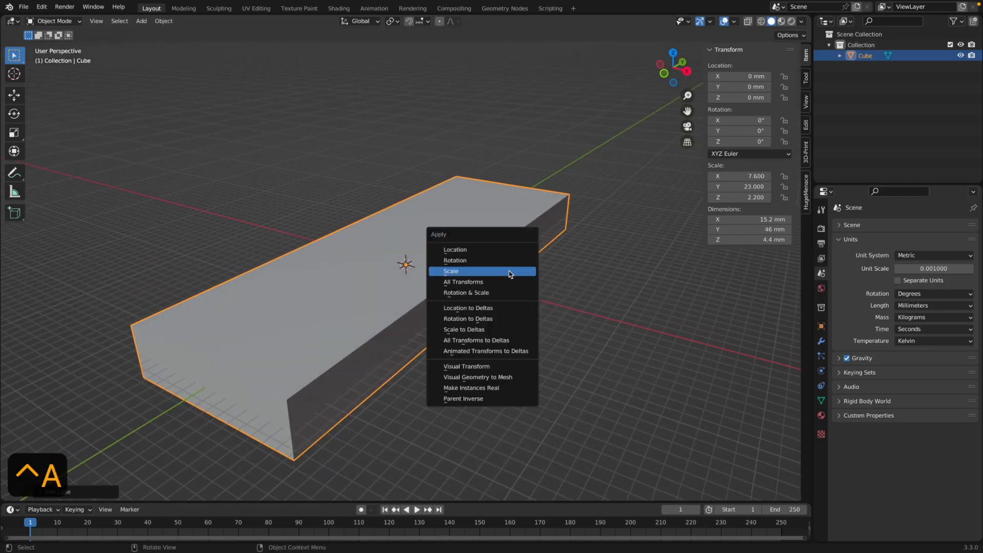
left_click(507, 273)
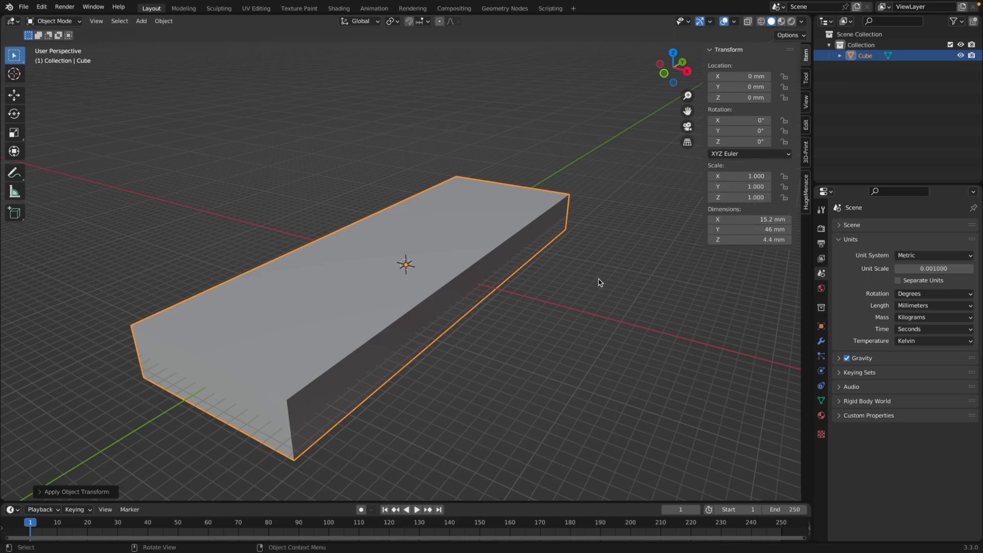
Step: Move the block down along the global Z axis by -2.2 mm
middle_click_drag(563, 292, 557, 277)
middle_click_drag(422, 305, 372, 321)
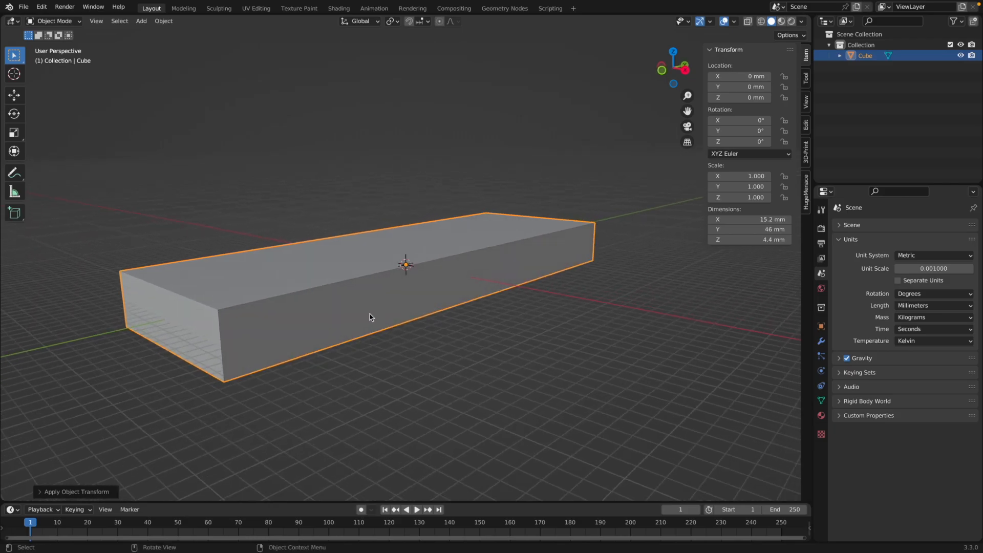
middle_click_drag(384, 361, 415, 359)
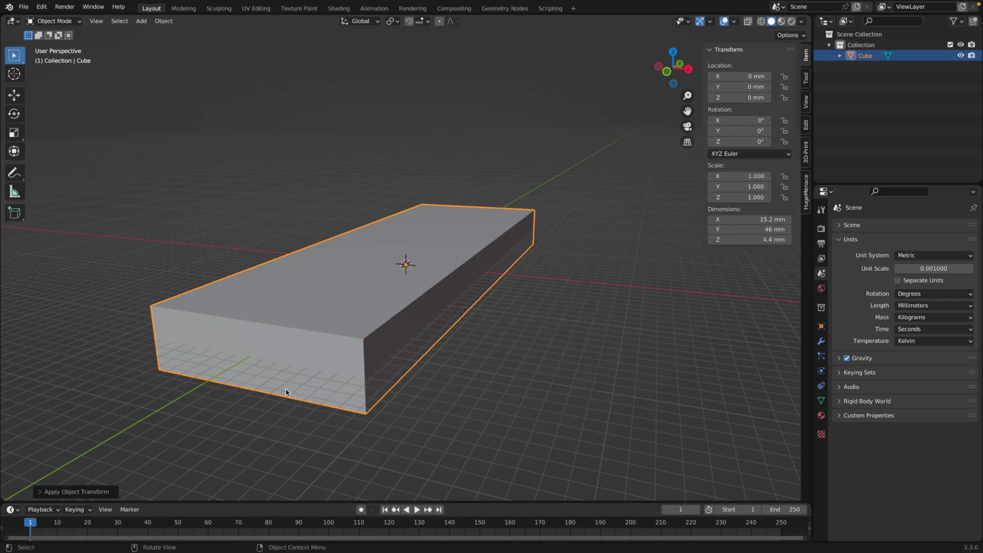
mouse_move(411, 362)
middle_mouse_down()
mouse_move(476, 355)
mouse_move(410, 344)
middle_mouse_up()
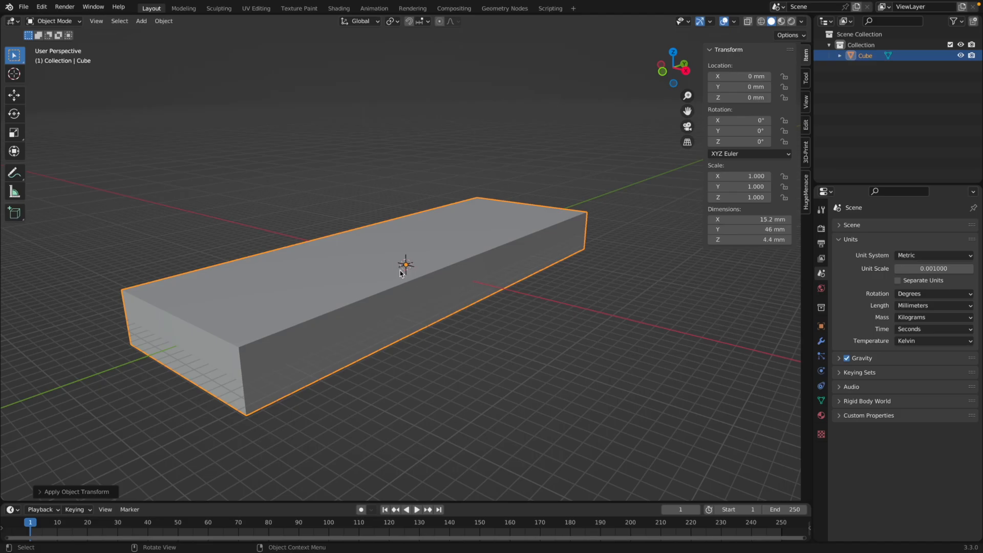
key("g")
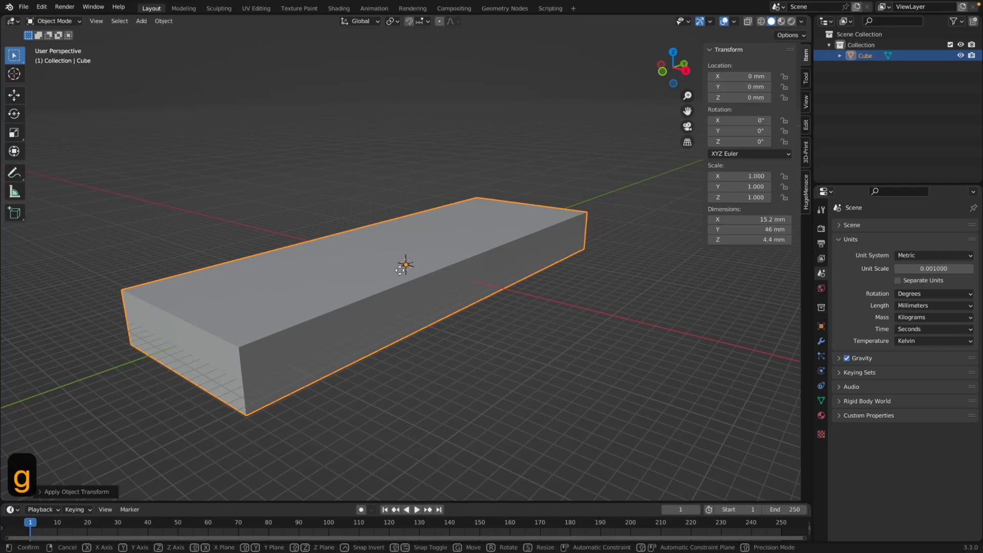
key("z")
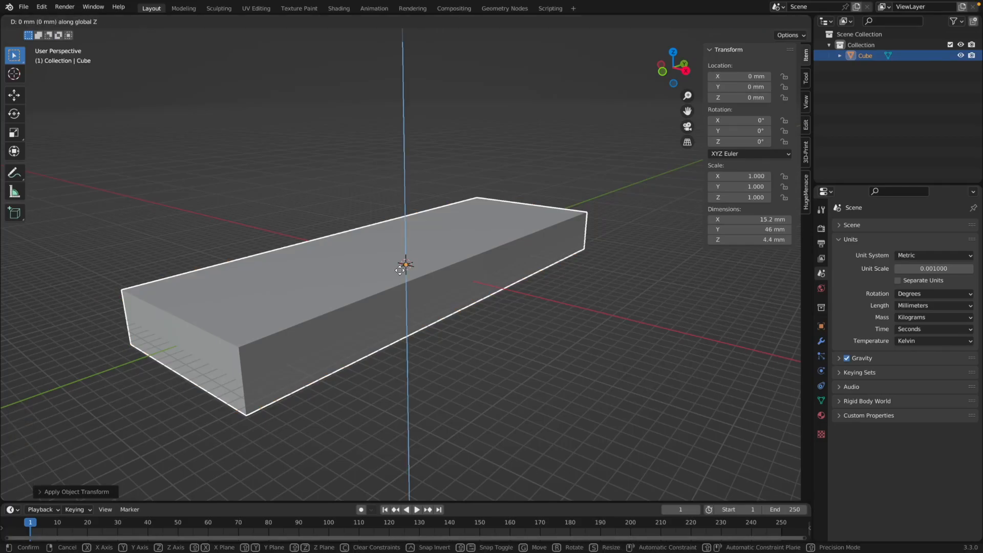
type("2.2")
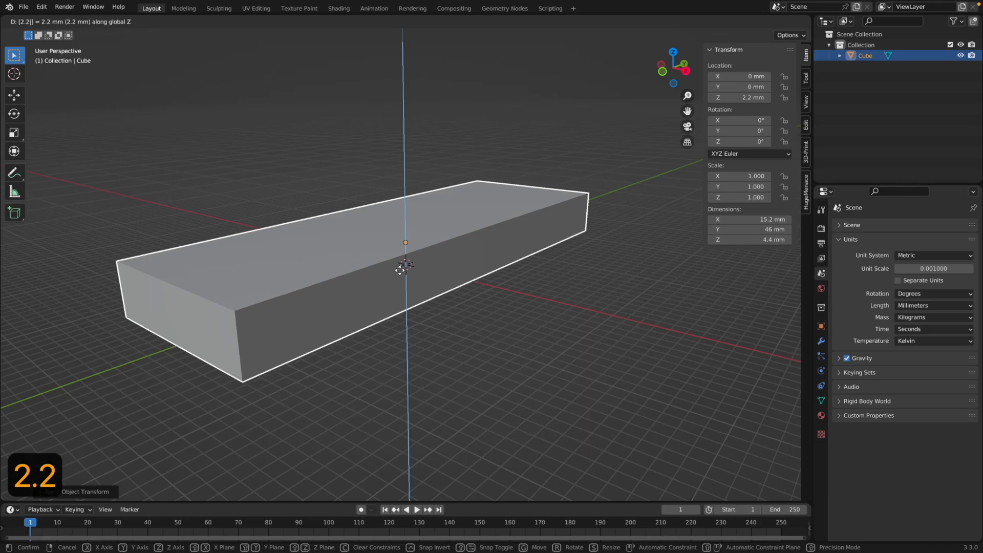
key("minus")
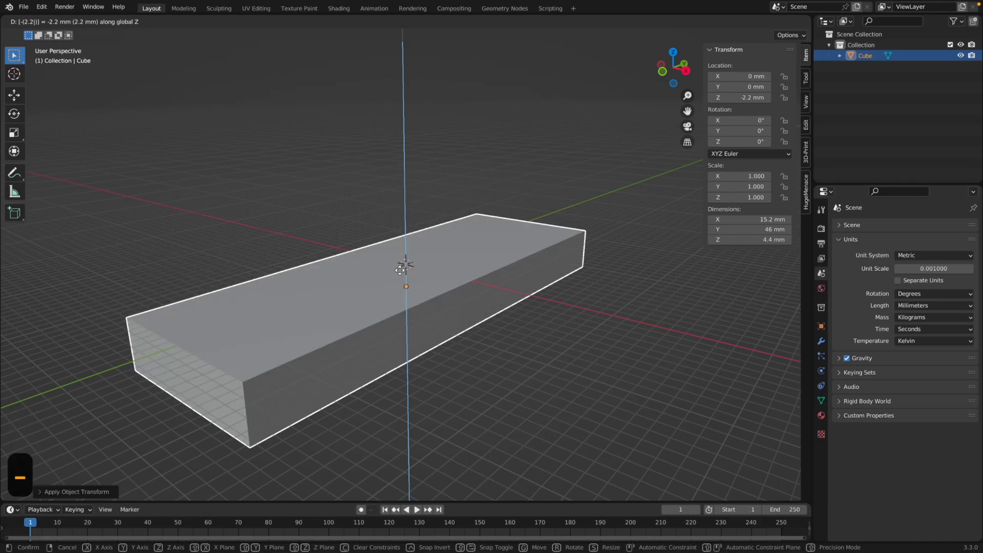
key("Return")
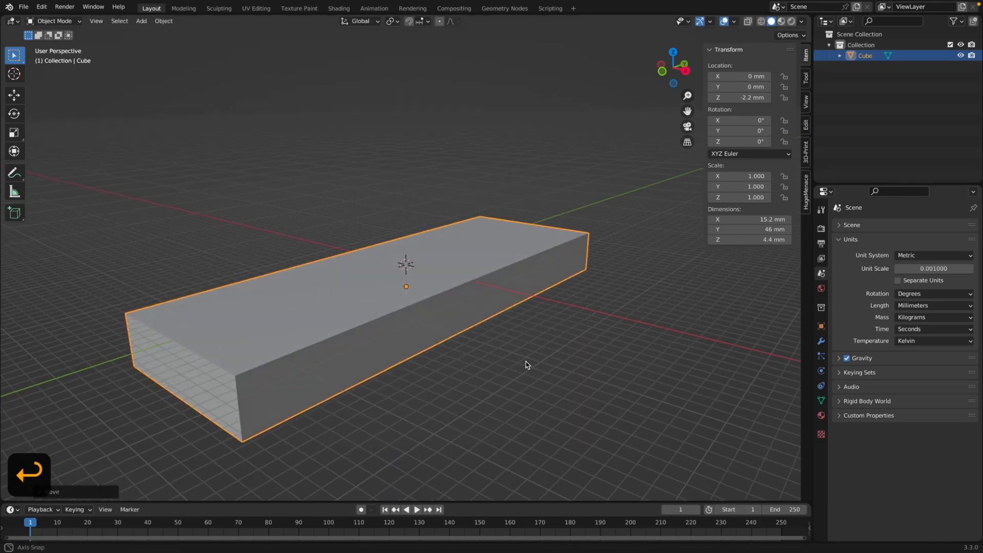
Step: Deselect the block, then add an ND Single Vertex sketch with its vertex moved to X -9 mm, Y 19 mm, just outside the block's long edge
middle_click_drag(524, 364, 550, 336)
left_click(553, 357)
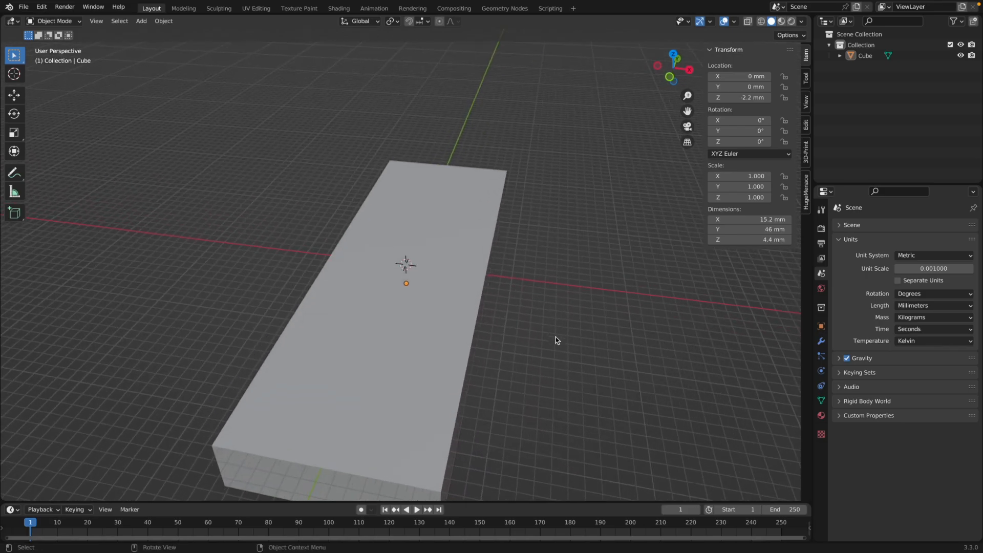
left_click(672, 54)
scroll(597, 237, "down", 2)
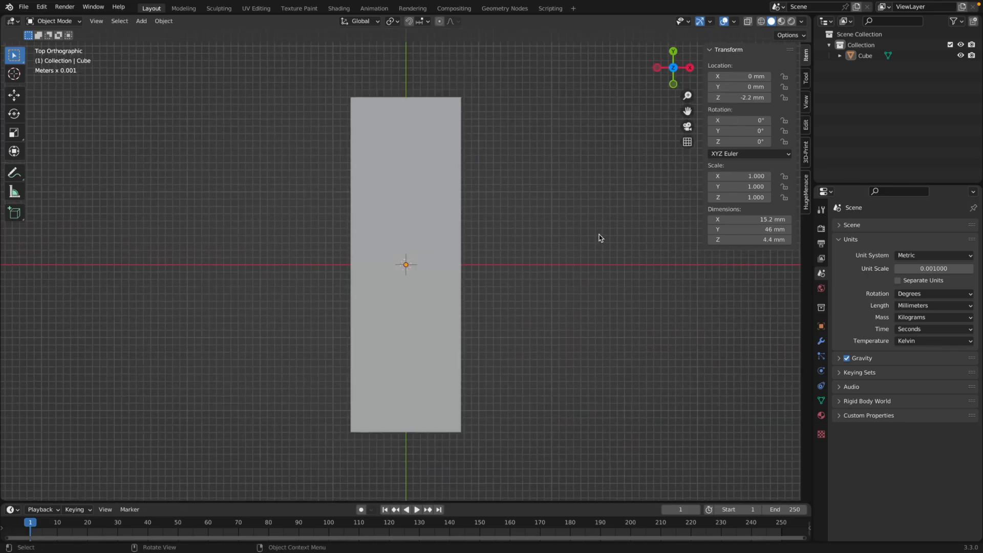
scroll(594, 237, "up", 1)
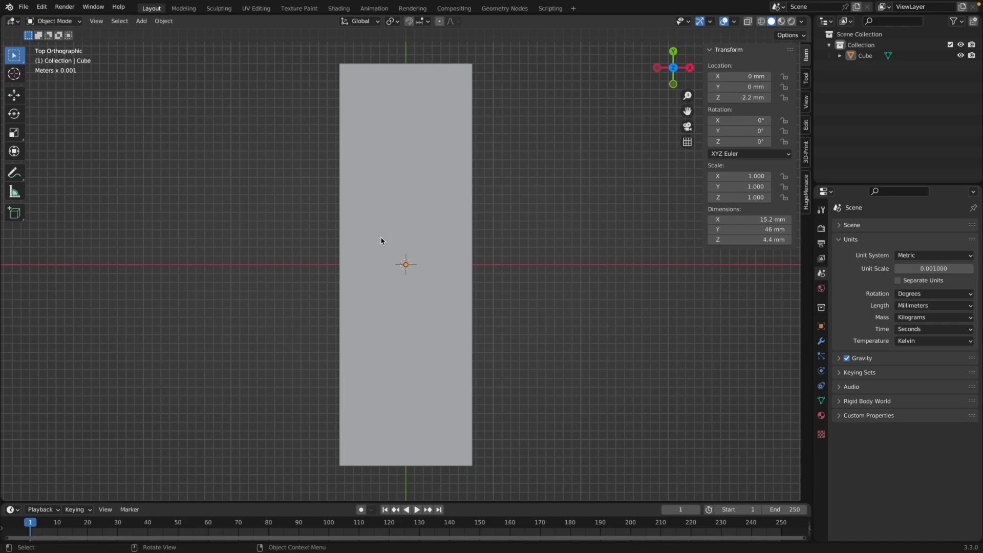
key("shift")
key("shift+2")
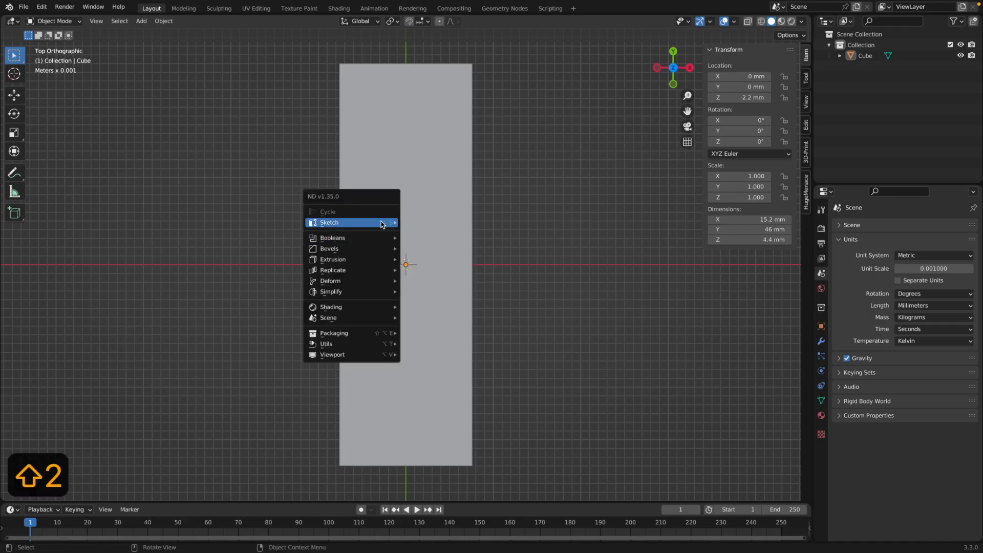
mouse_move(382, 223)
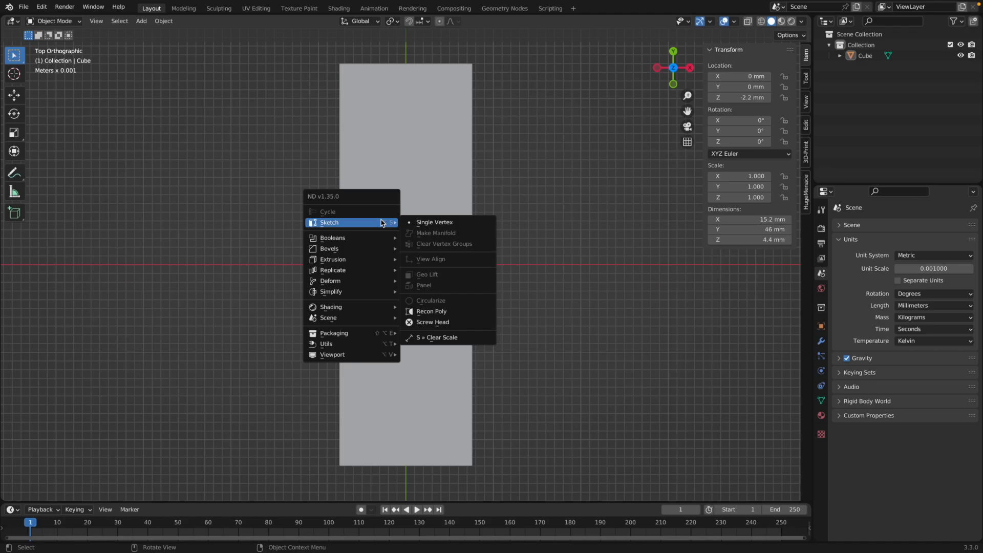
left_click(432, 223)
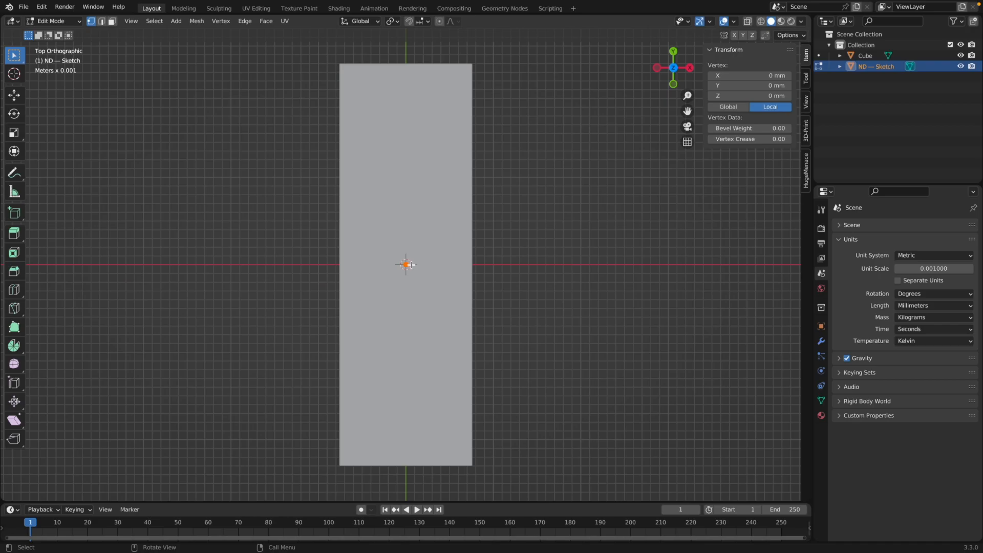
key("g")
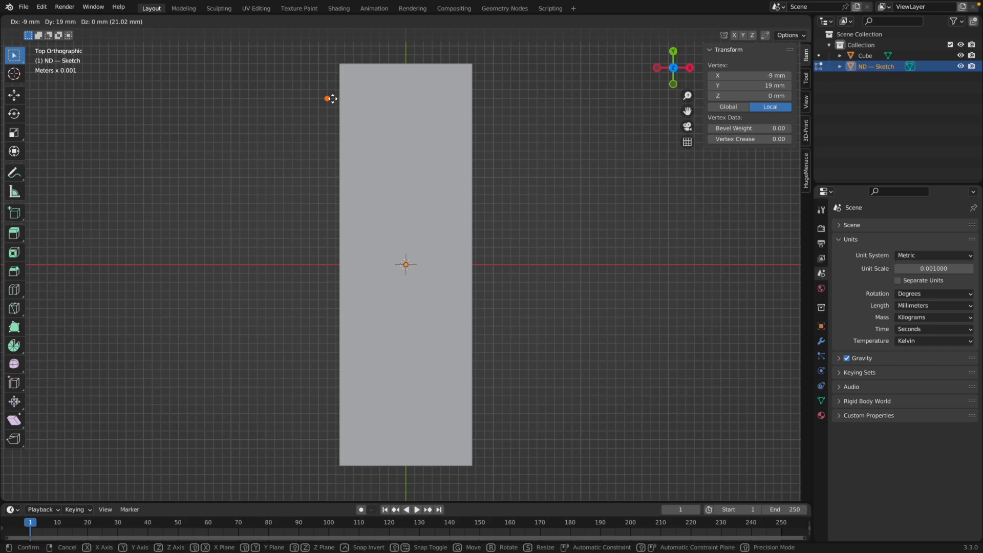
left_click(333, 99)
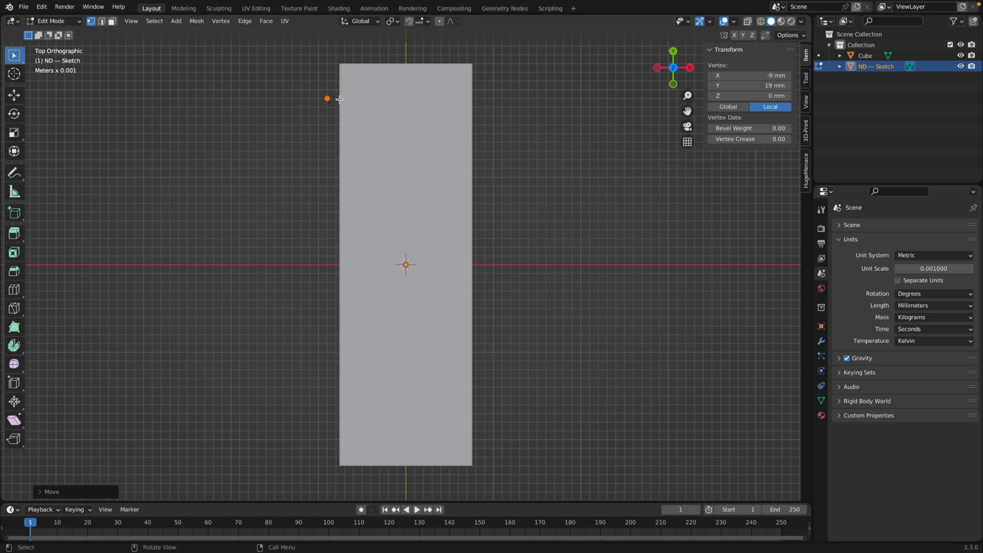
Step: Extrude the sketch vertex 8 mm along global X, then -15 mm along global Y to X -1 mm, Y 4 mm
key("e")
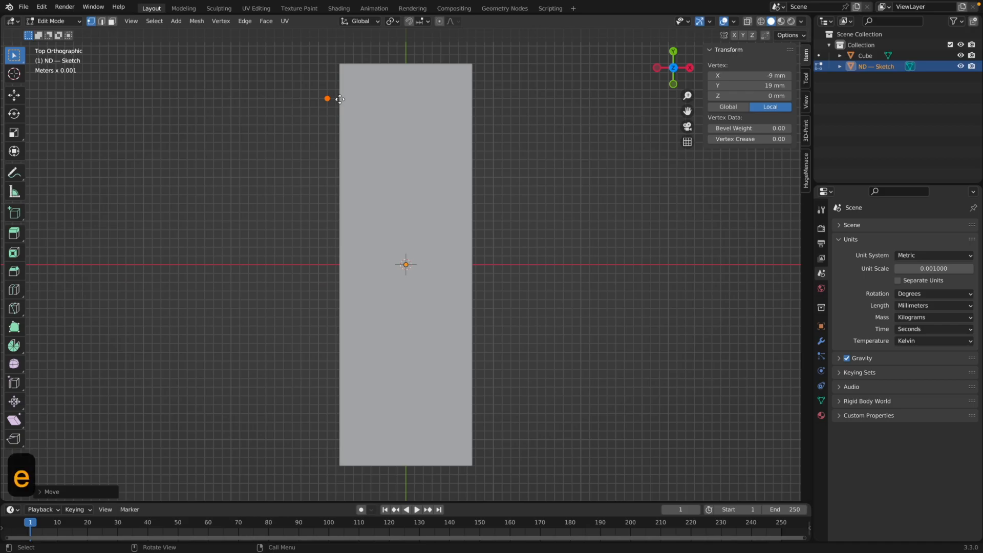
key("x")
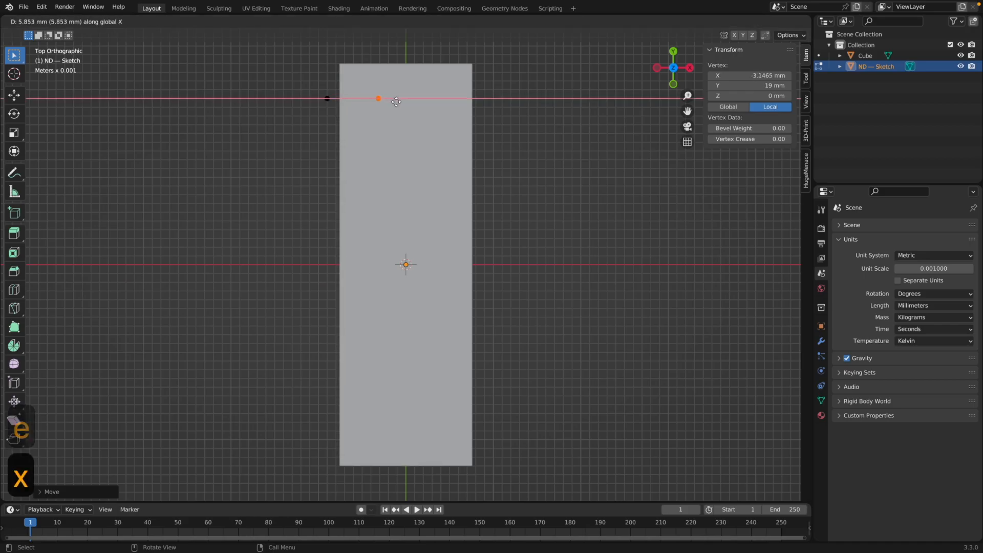
key("ctrl")
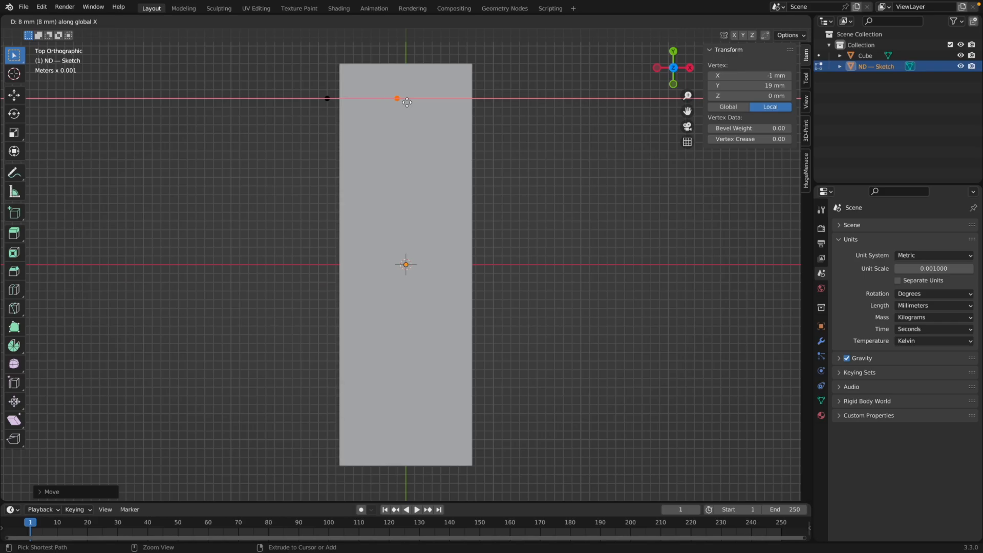
left_click(406, 102)
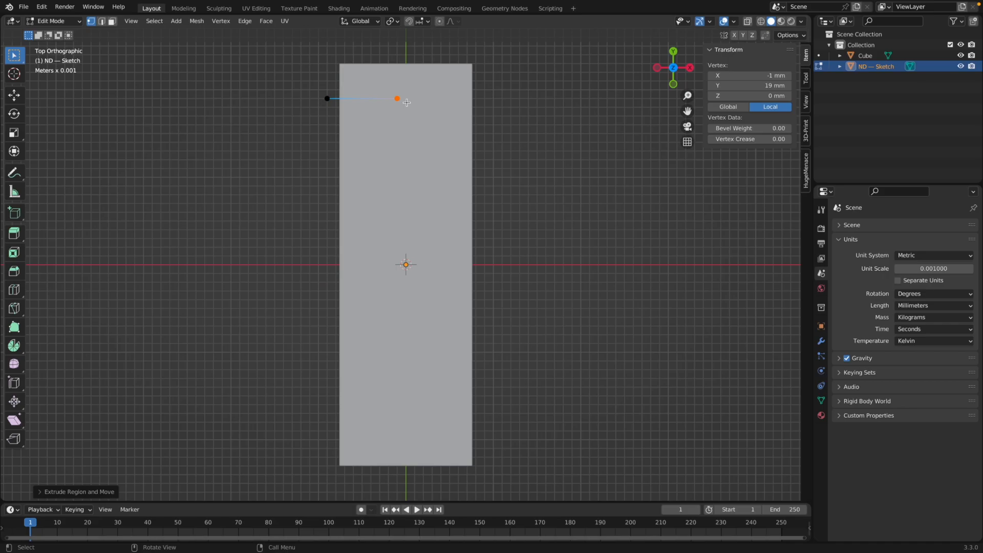
key("e")
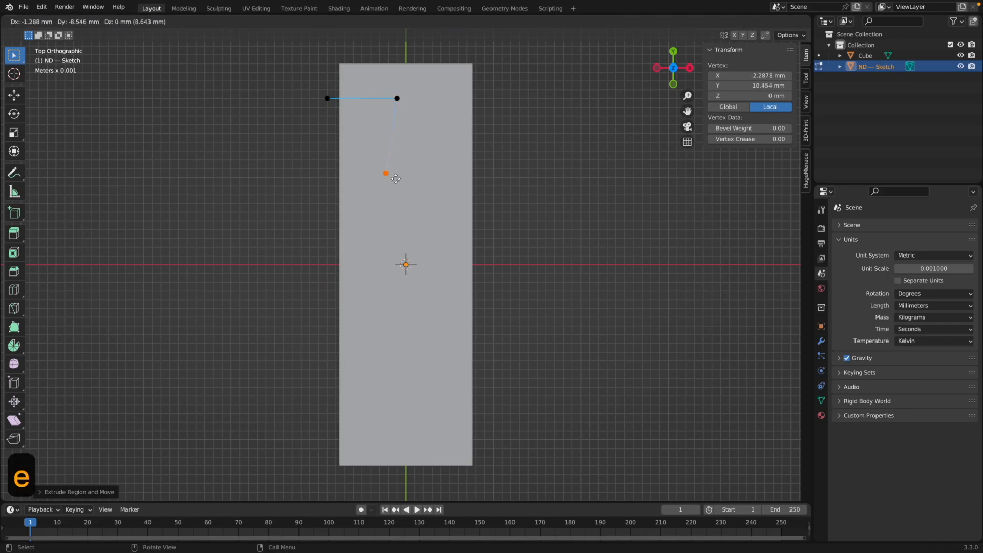
key("y")
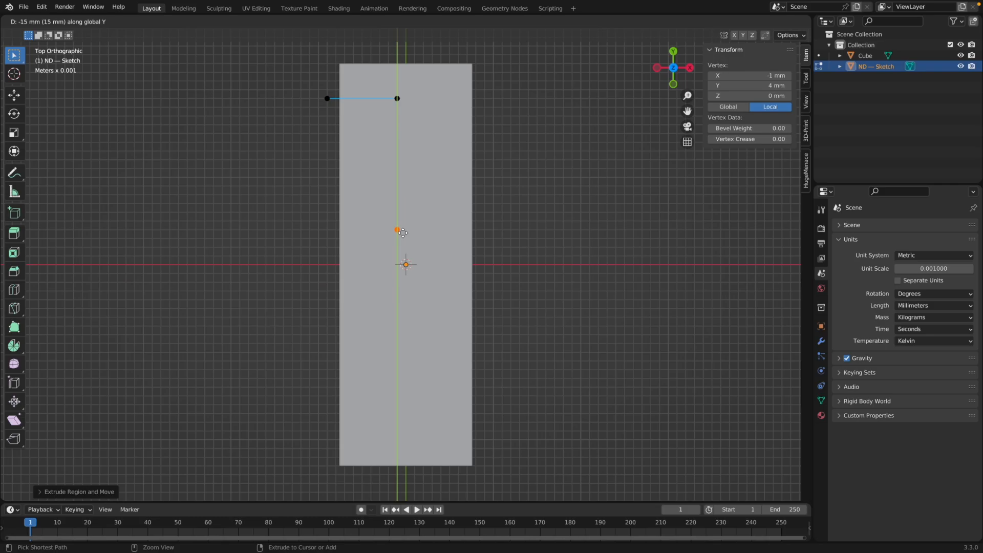
left_click(402, 233)
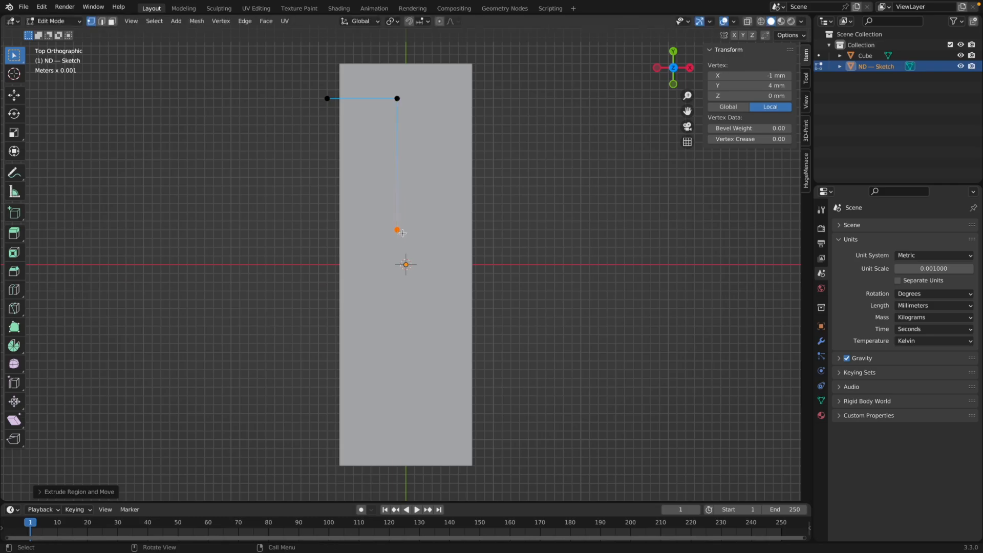
Step: Extrude a diagonal edge to X 6 mm, Y -6 mm and a straight edge 3 mm along X past the block's side
key("e")
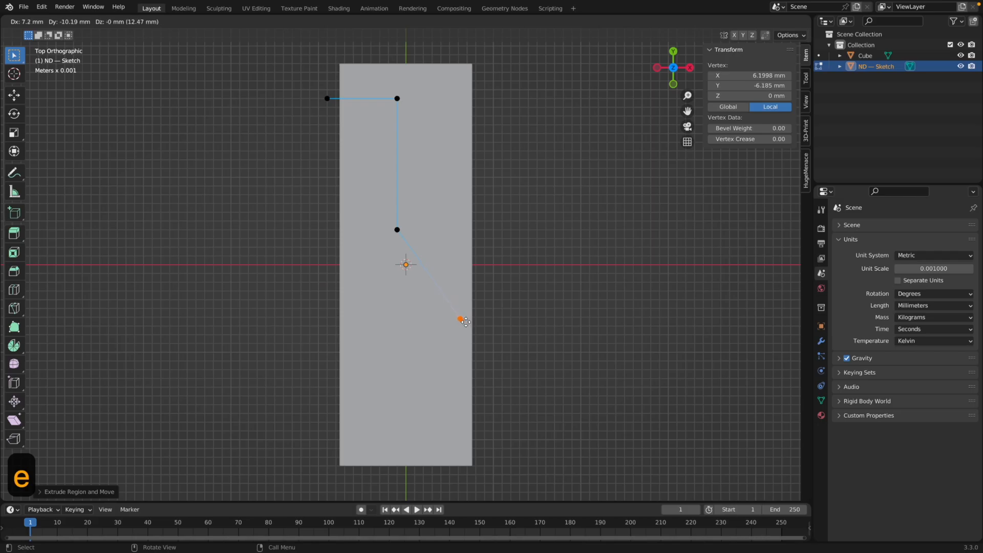
key("ctrl")
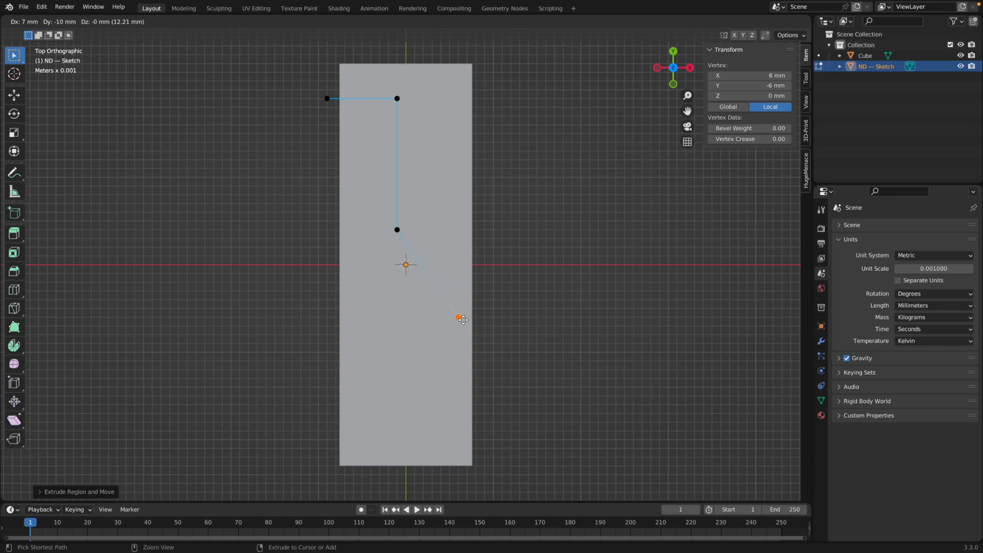
left_click(462, 320)
key("e")
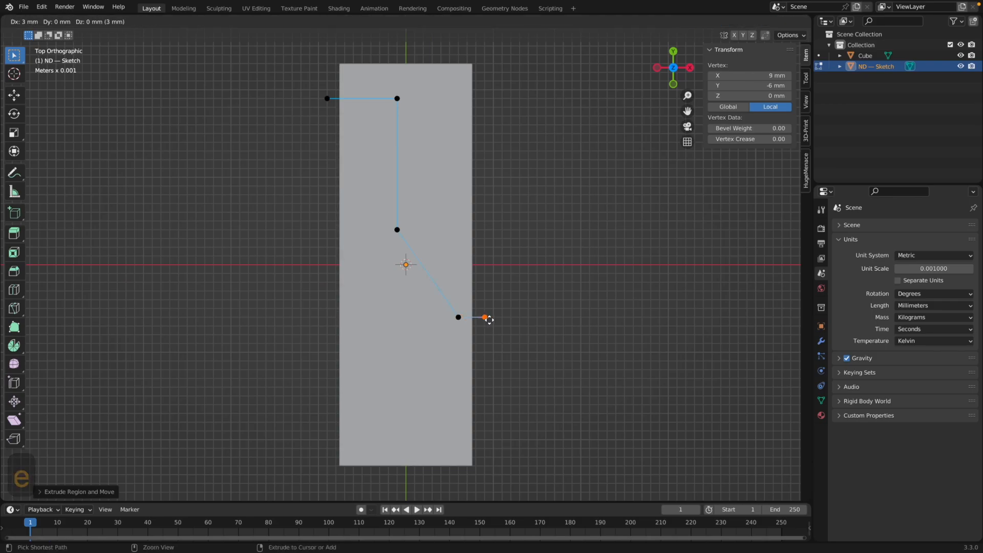
left_click(487, 320)
Step: Extrude the overhanging vertex -5 mm along Y, then -4 mm along X back onto the block at X 5 mm, Y -11 mm
key("e")
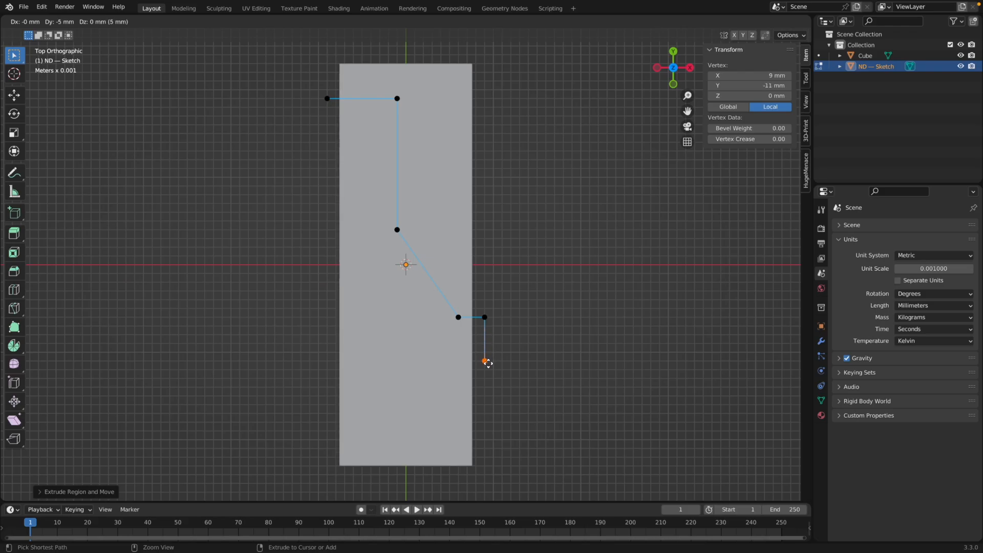
left_click(488, 363, "ctrl")
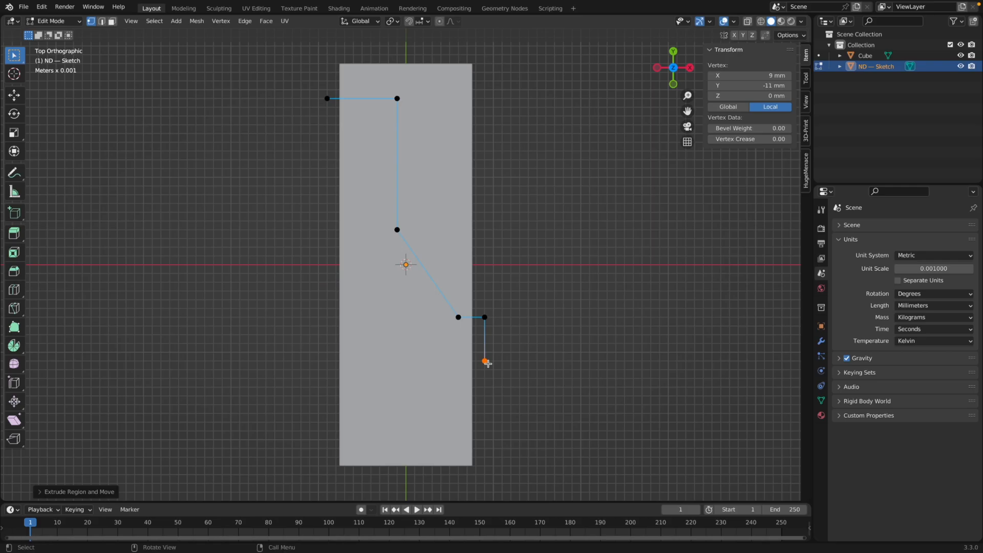
key("e")
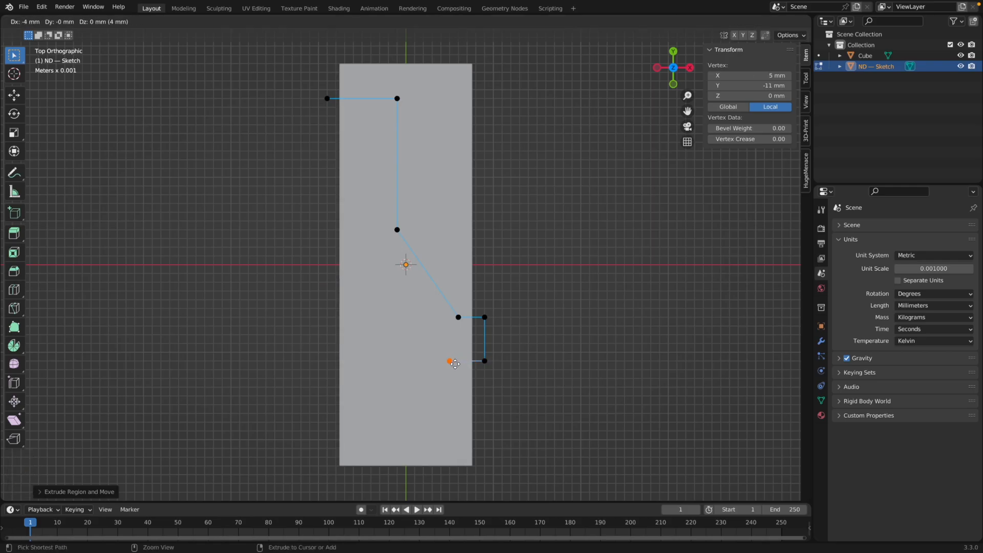
left_click(455, 364)
Step: Extrude the return diagonal to X -5 mm, Y 3 mm, then an edge 11 mm along global Y to Y 14 mm
key("e")
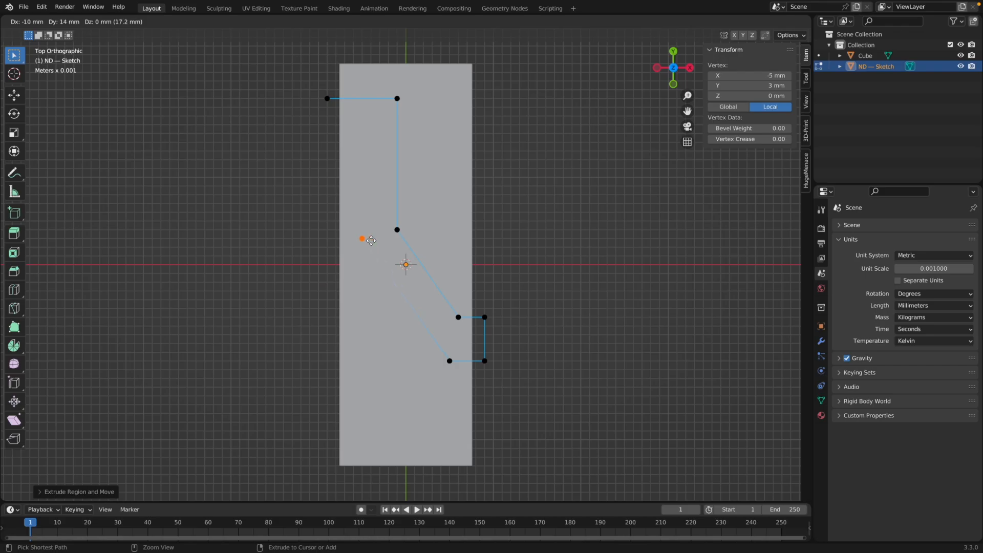
left_click(371, 241)
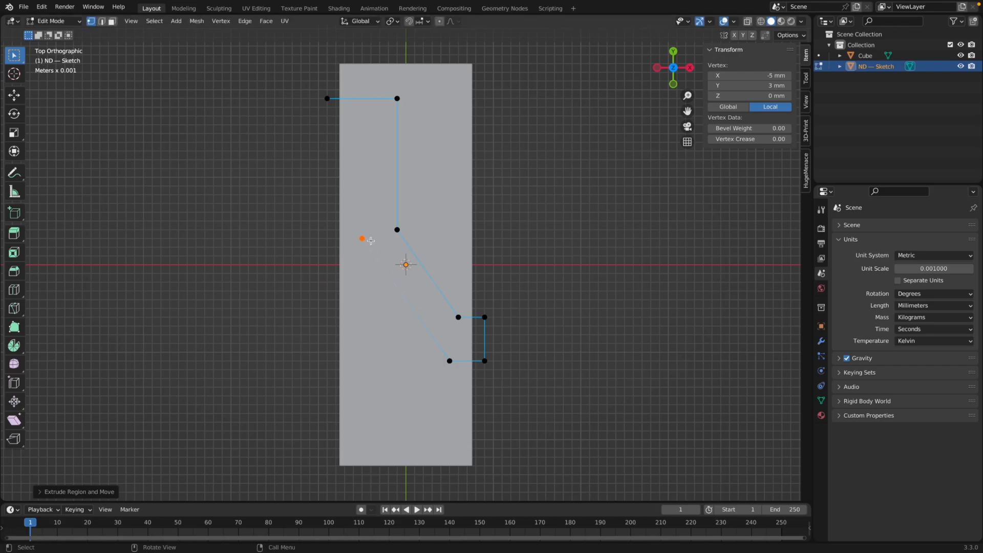
key("e")
key("y")
key("ctrl")
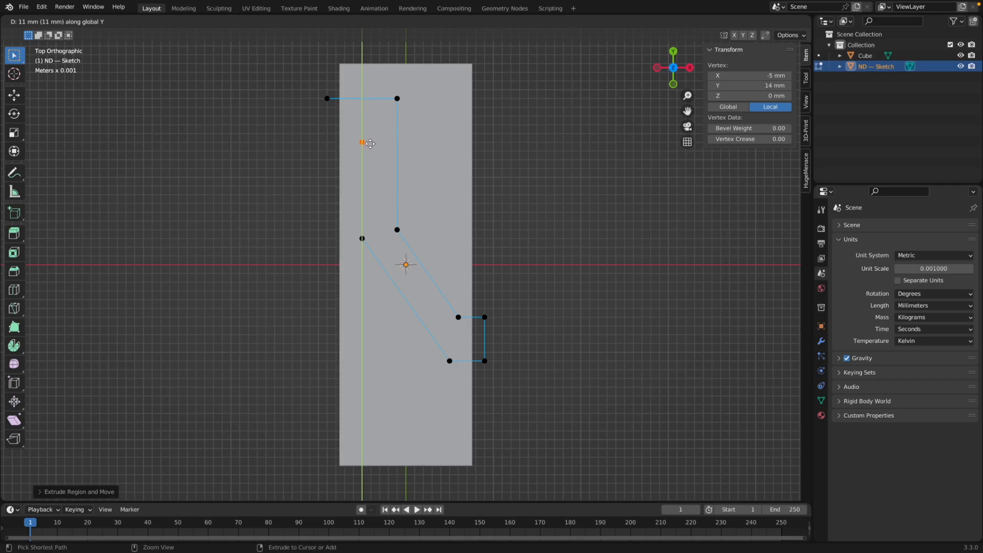
left_click(370, 144)
Step: Extrude the last vertex to X -9 mm, Y 14 mm, then close and fill the outline with ND Make Manifold
key("e")
key("ctrl")
left_click(336, 144)
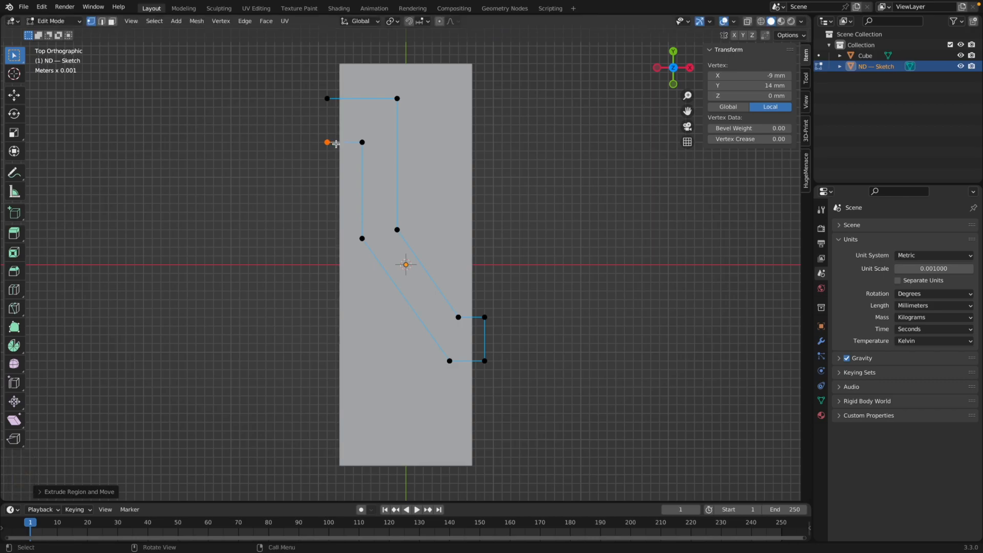
key("shift+2")
mouse_move(337, 147)
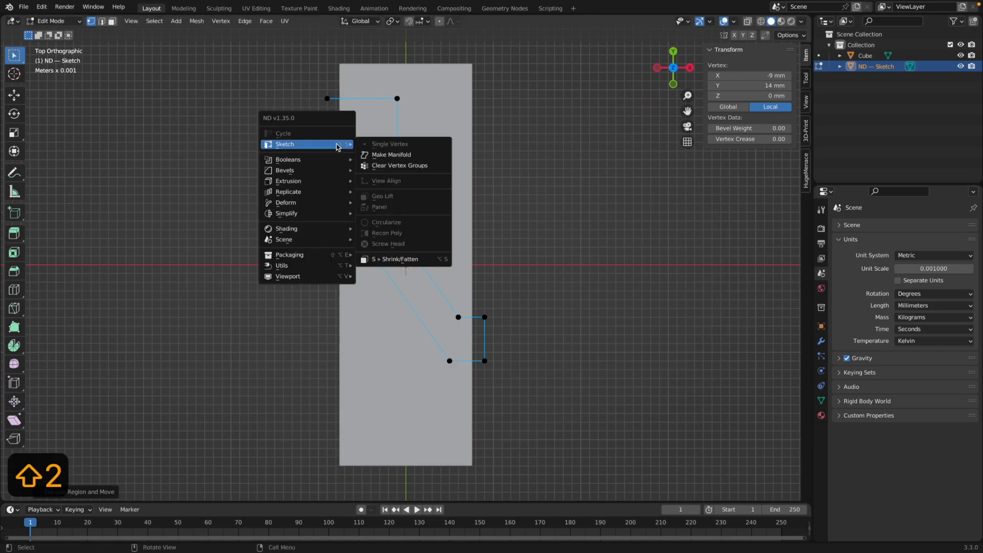
left_click(389, 154)
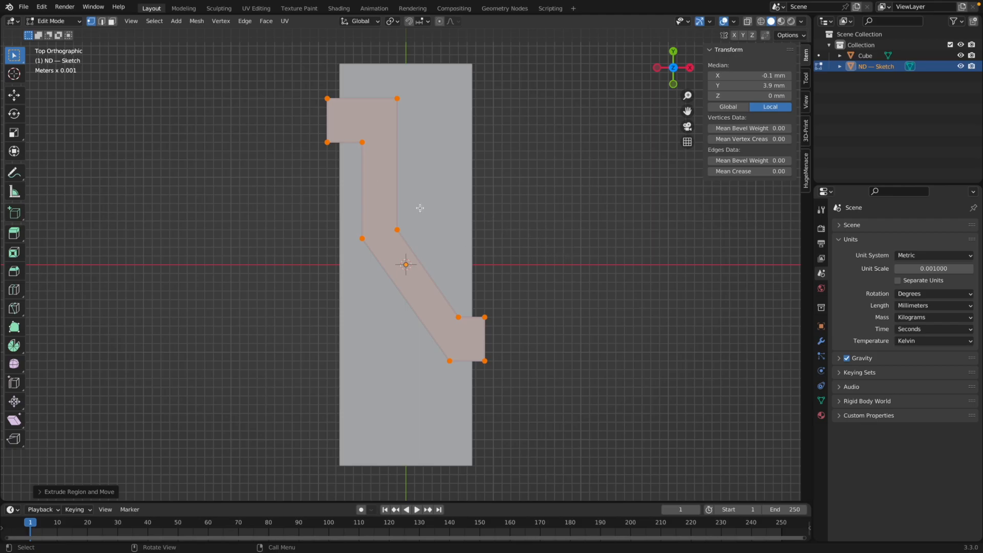
Step: Return to Object Mode and thicken the filled channel sketch to 2.3 mm with ND Solidify
mouse_move(564, 312)
middle_mouse_down()
mouse_move(501, 219)
mouse_move(510, 208)
middle_mouse_up()
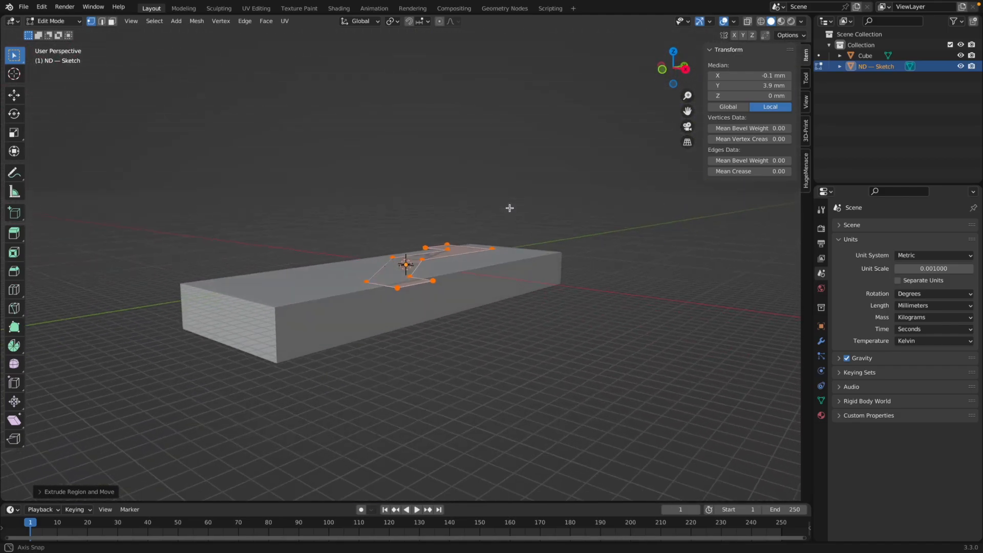
scroll(493, 285, "up", 2)
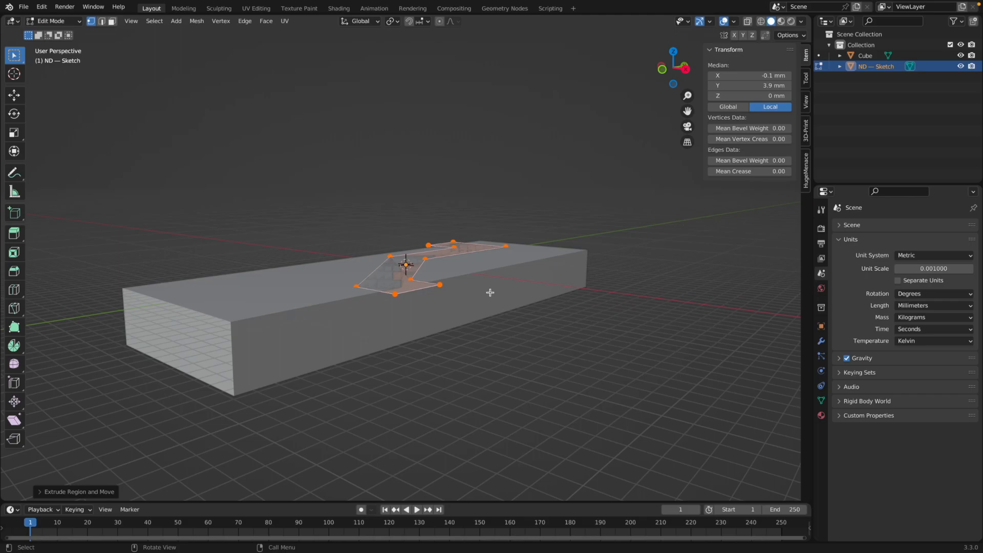
mouse_move(486, 292)
middle_mouse_down()
mouse_move(552, 341)
mouse_move(540, 345)
middle_mouse_up()
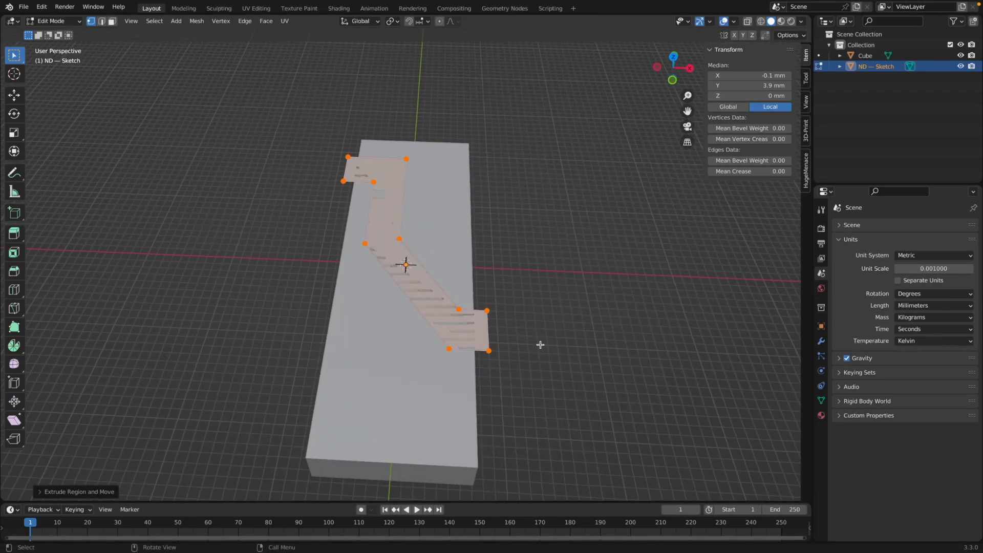
key("Tab")
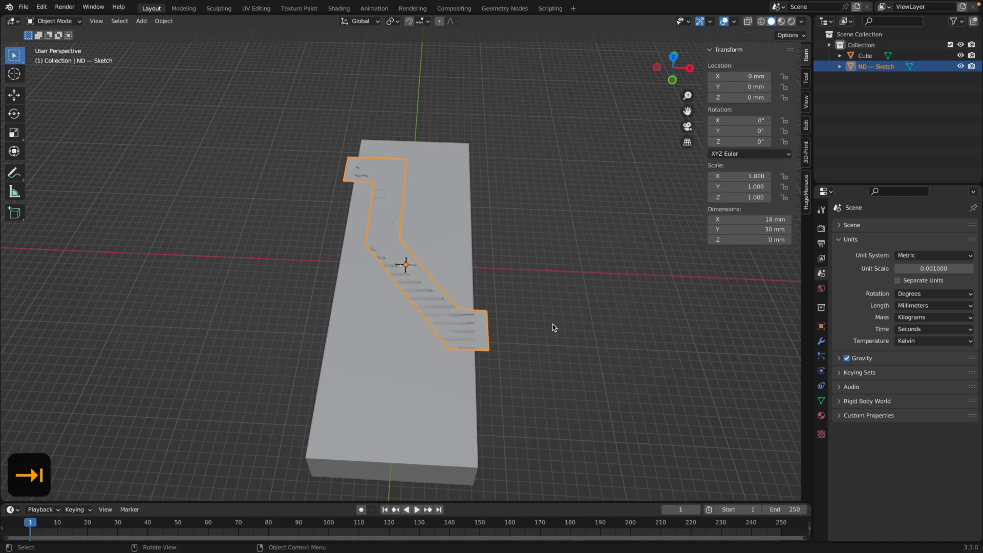
middle_click_drag(553, 327, 512, 310)
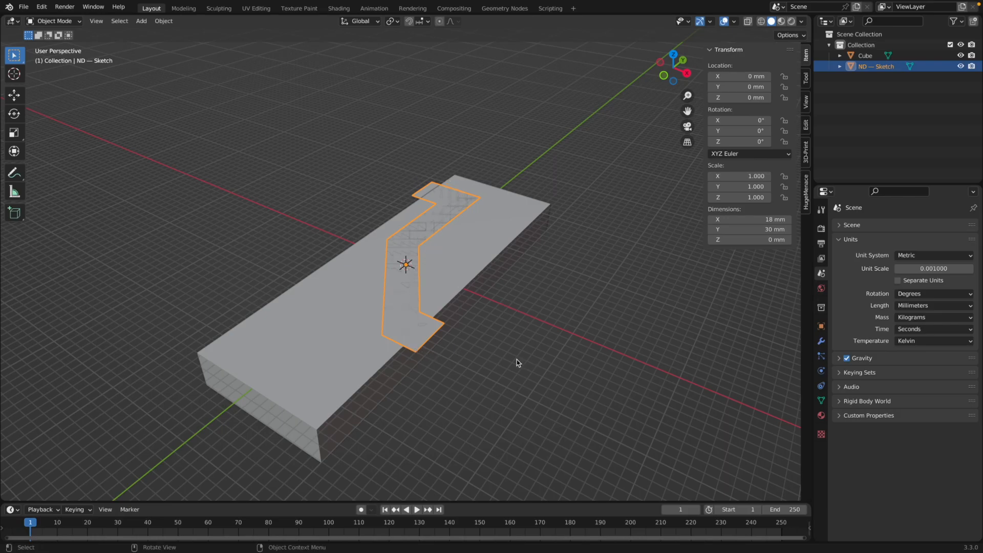
key("shift+2")
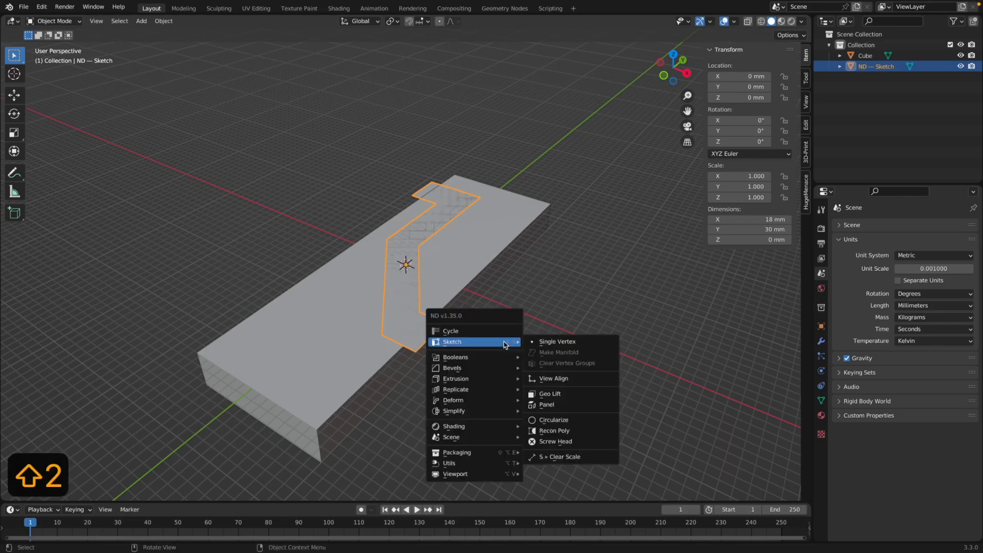
mouse_move(511, 372)
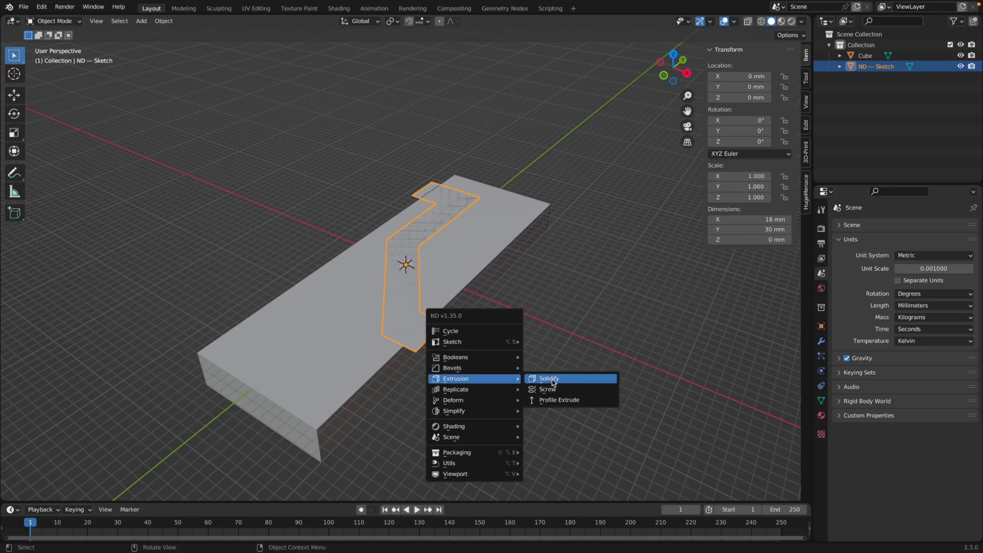
left_click(553, 379)
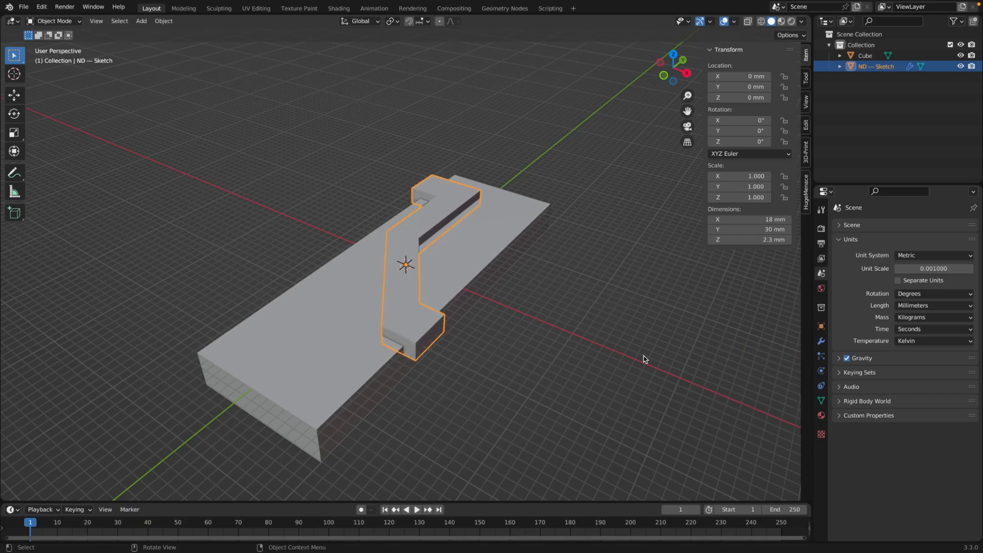
Step: Examine how the thickened sketch sits through the block's top face and overhangs its sides, with the sketch deselected
middle_click_drag(648, 357, 621, 336)
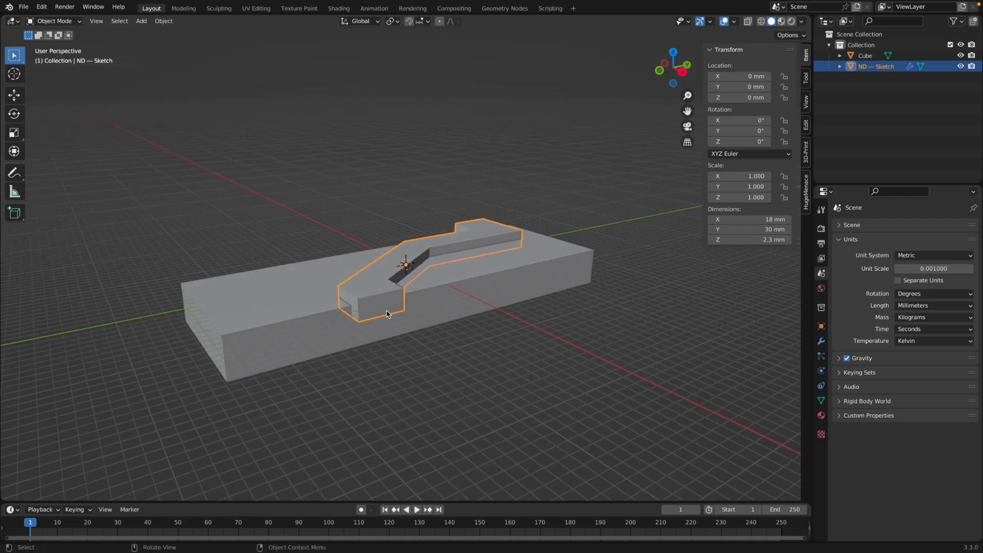
key("Tab")
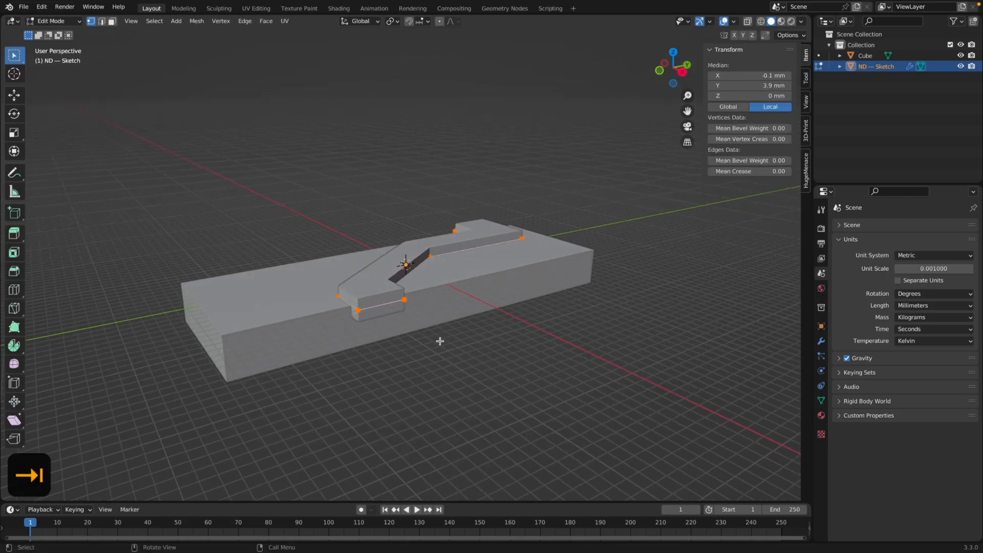
key("Tab")
left_click(443, 345)
mouse_move(443, 345)
middle_mouse_down()
mouse_move(464, 349)
mouse_move(438, 333)
middle_mouse_up()
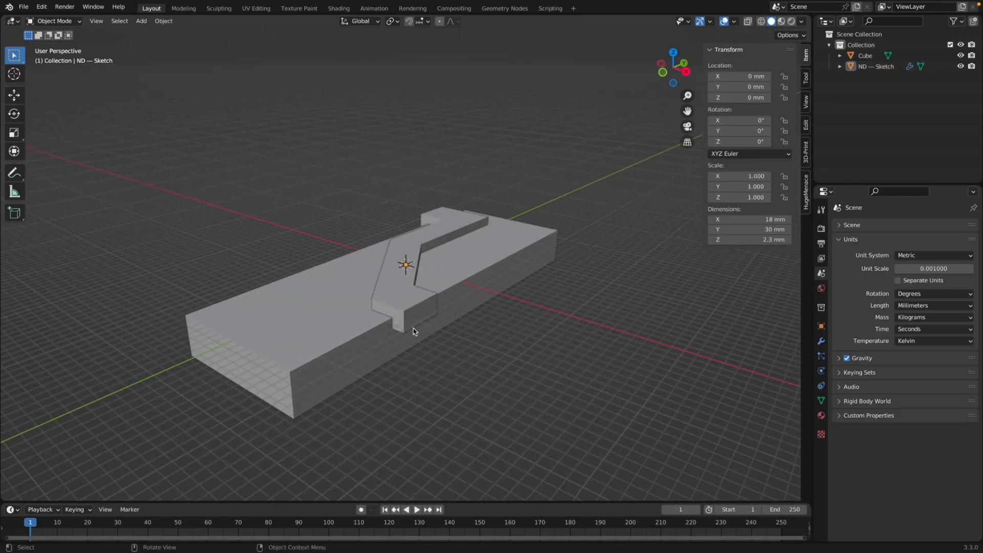
middle_click_drag(458, 351, 379, 293)
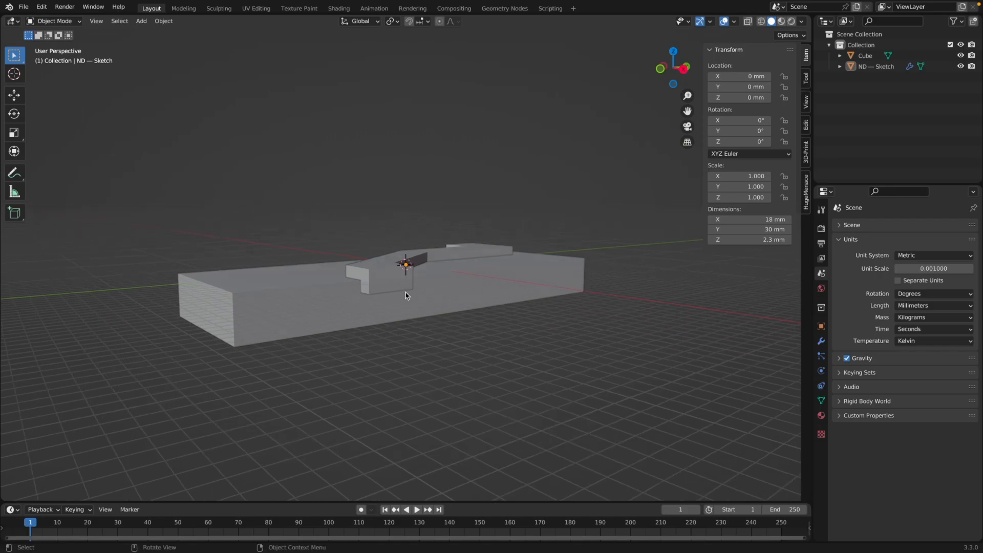
mouse_move(391, 297)
middle_mouse_down()
mouse_move(404, 309)
mouse_move(487, 324)
mouse_move(270, 220)
middle_mouse_up()
middle_click_drag(655, 322, 580, 329)
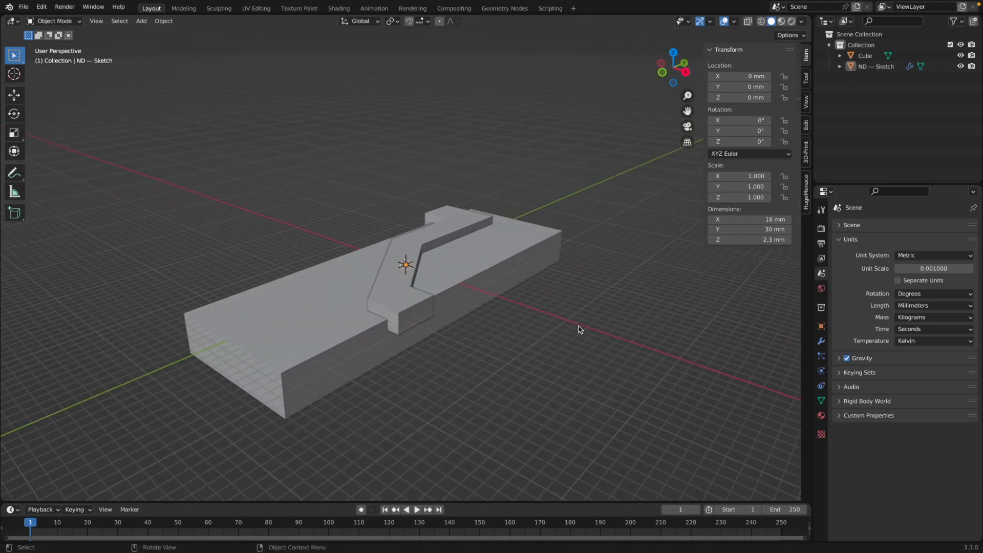
Step: Try an ND Edge Bevel of width 1120 with one segment on the thickened sketch's outer edge at X 9 mm
key("Tab")
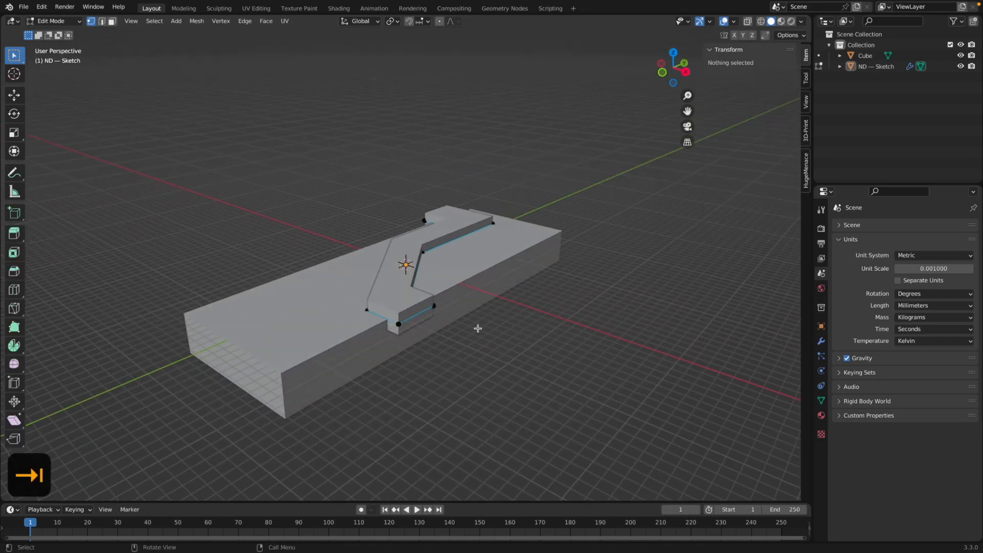
key("2")
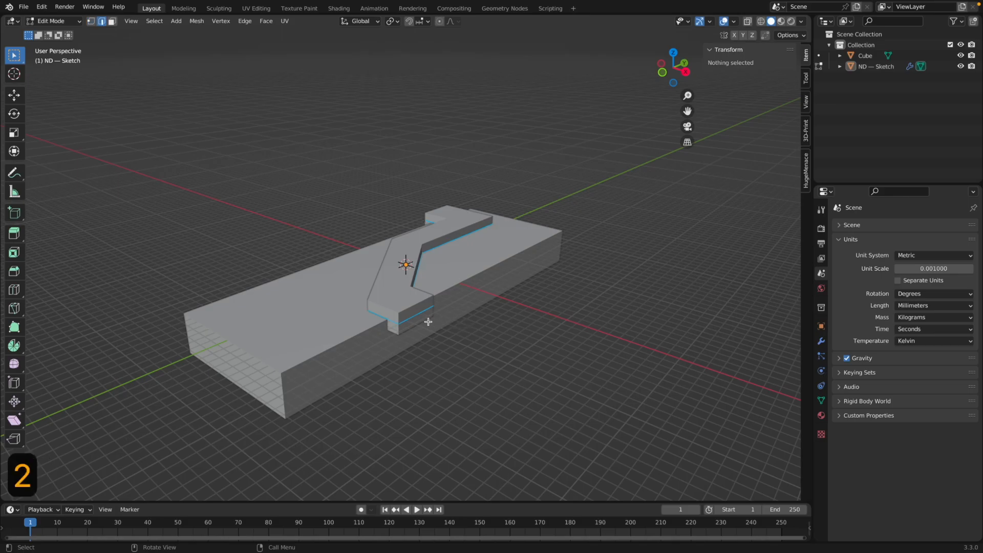
left_click(414, 316)
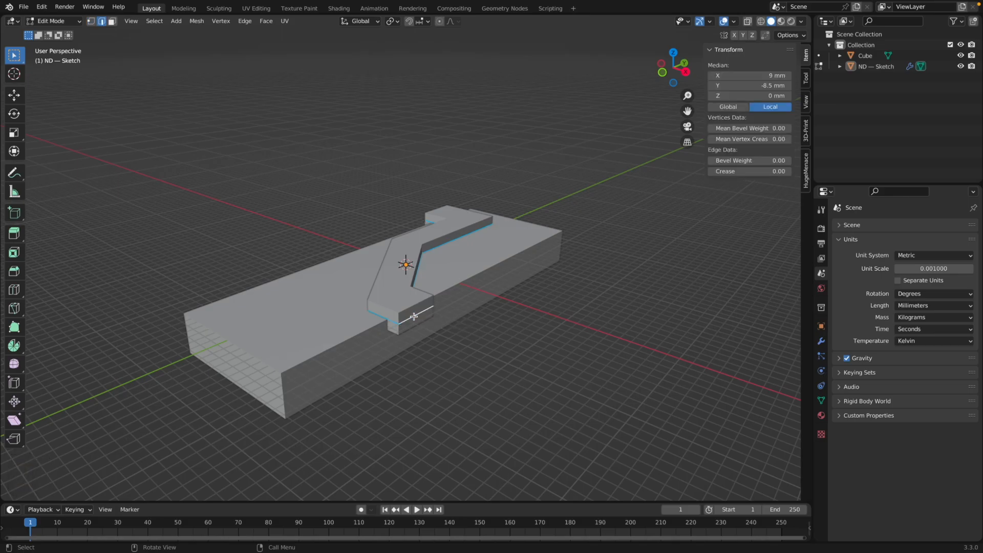
key("shift+2")
mouse_move(416, 308)
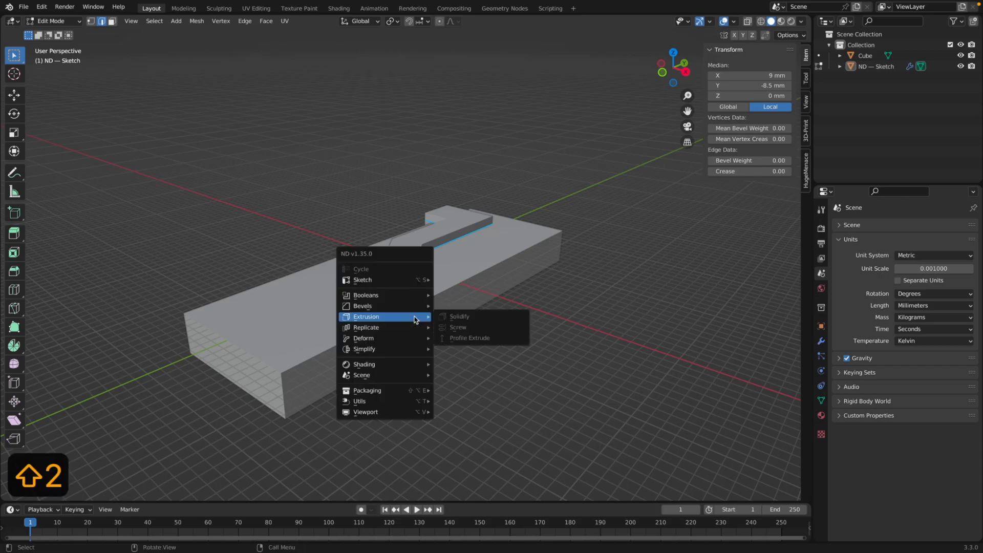
left_click(450, 317)
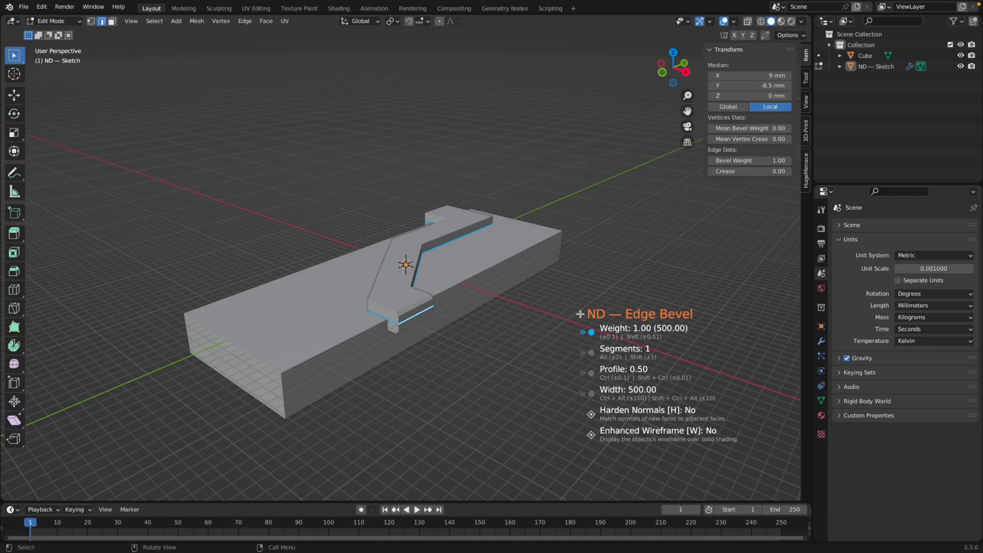
key("ctrl+alt")
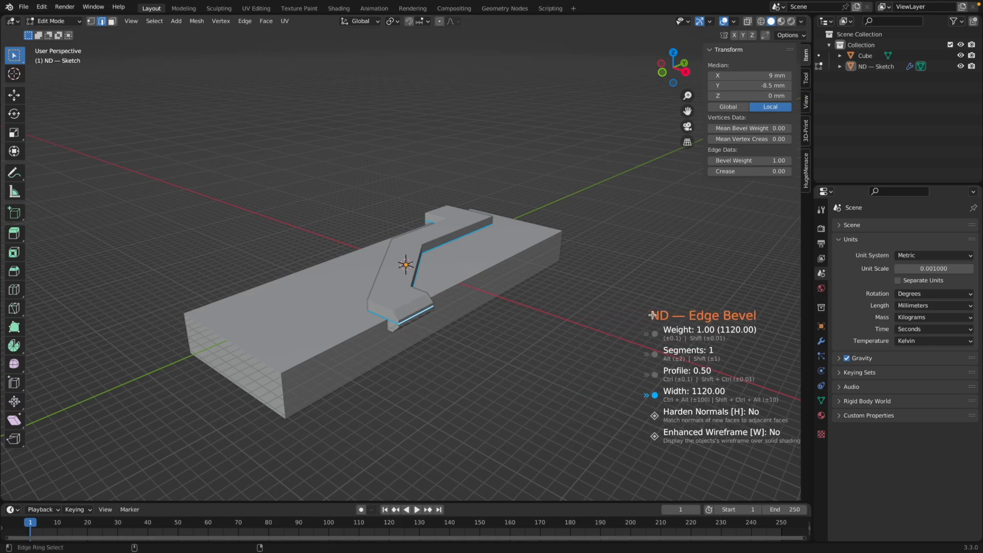
left_click(629, 314)
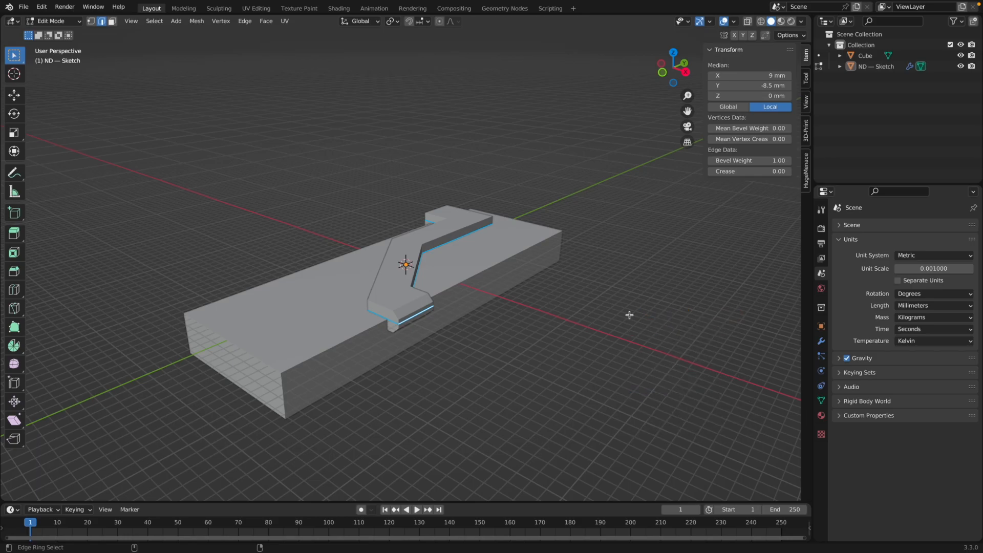
Step: Inspect the beveled end, then undo the edge bevel and the ND Solidify thickening to return to the flat filled sketch
scroll(479, 348, "up", 2)
middle_click_drag(479, 348, 379, 332)
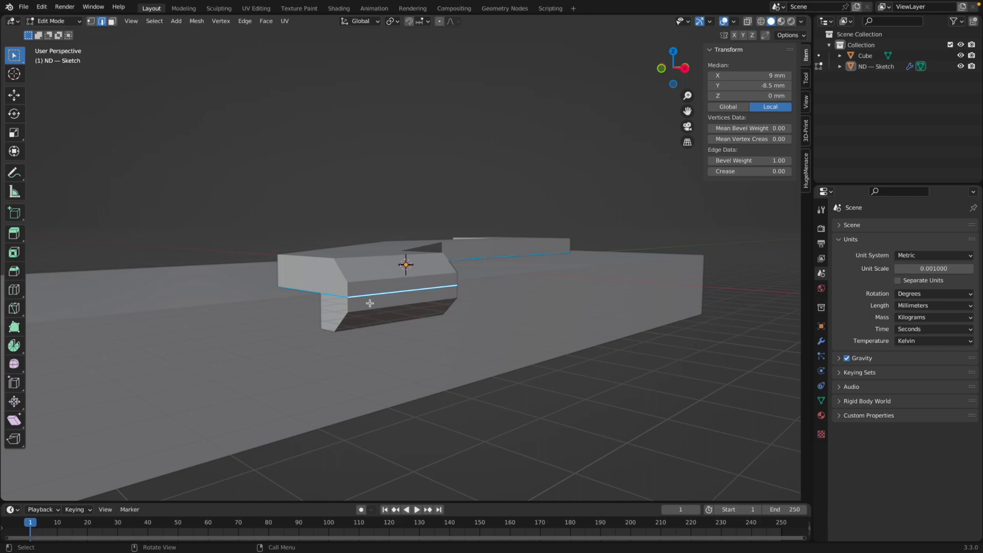
mouse_move(406, 313)
middle_mouse_down()
mouse_move(421, 361)
mouse_move(465, 361)
mouse_move(456, 335)
middle_mouse_up()
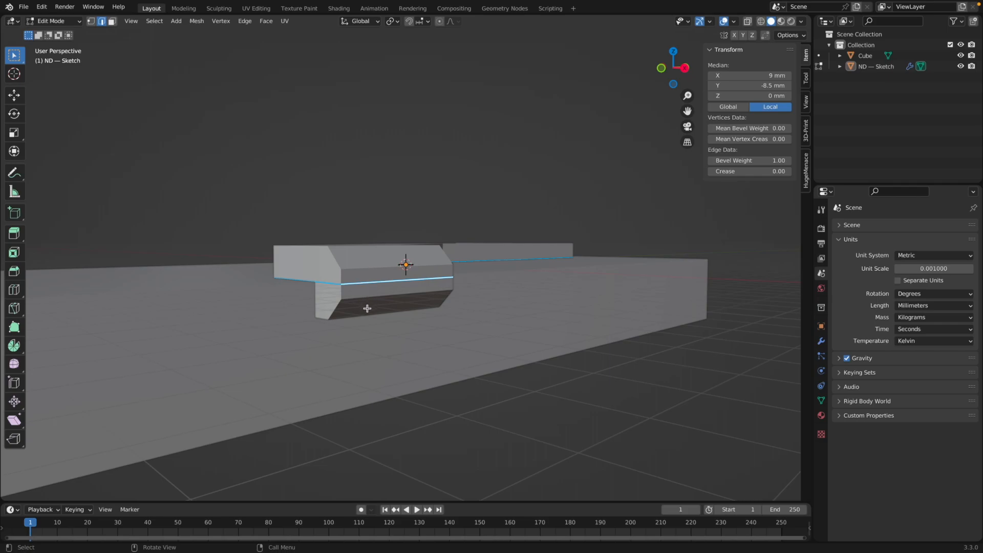
middle_click_drag(428, 319, 435, 343)
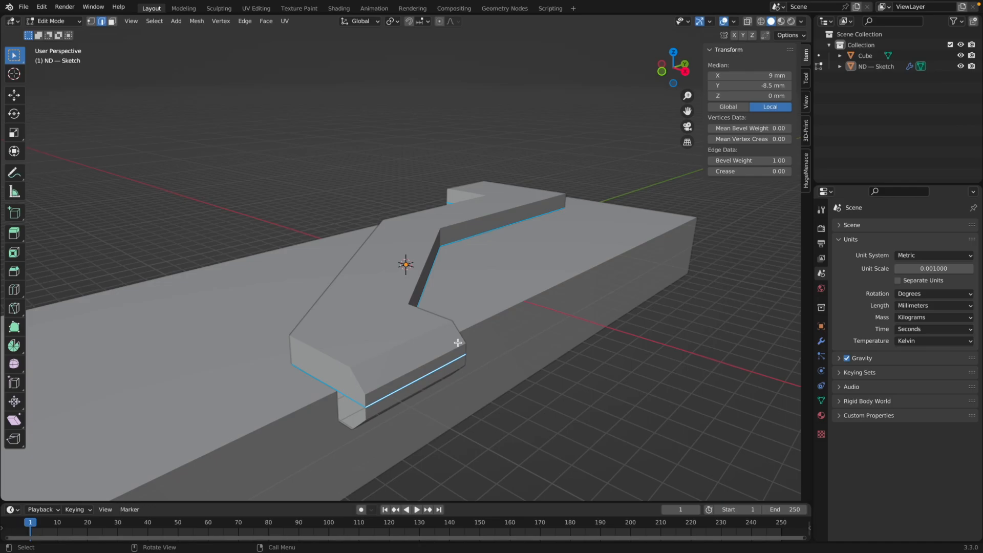
key("super+z")
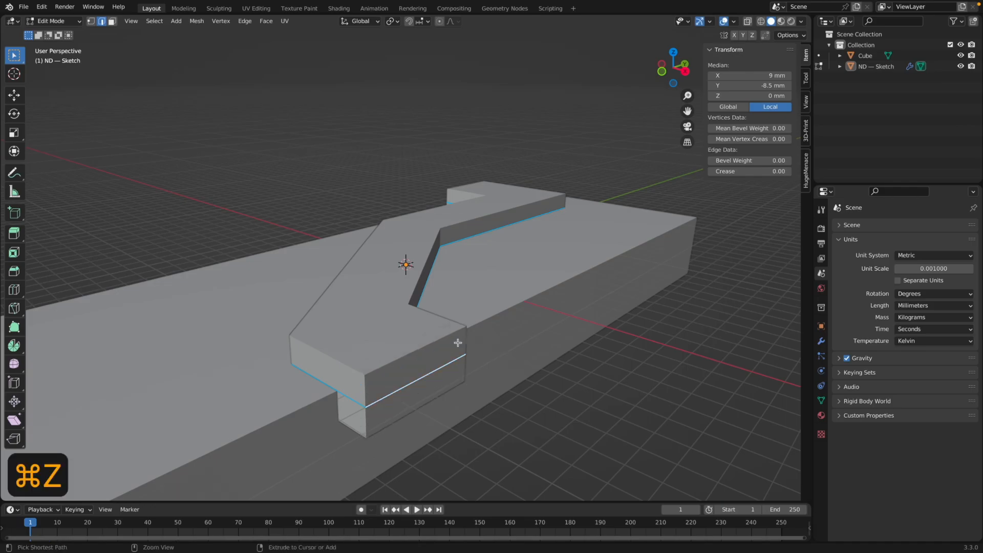
key("super+z")
key("super+z")
key("super+z")
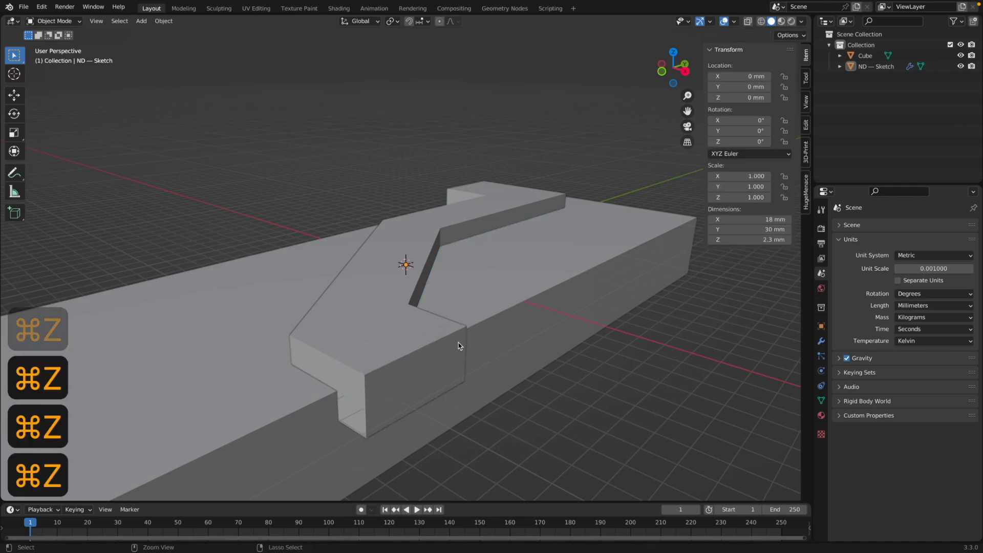
key("Tab")
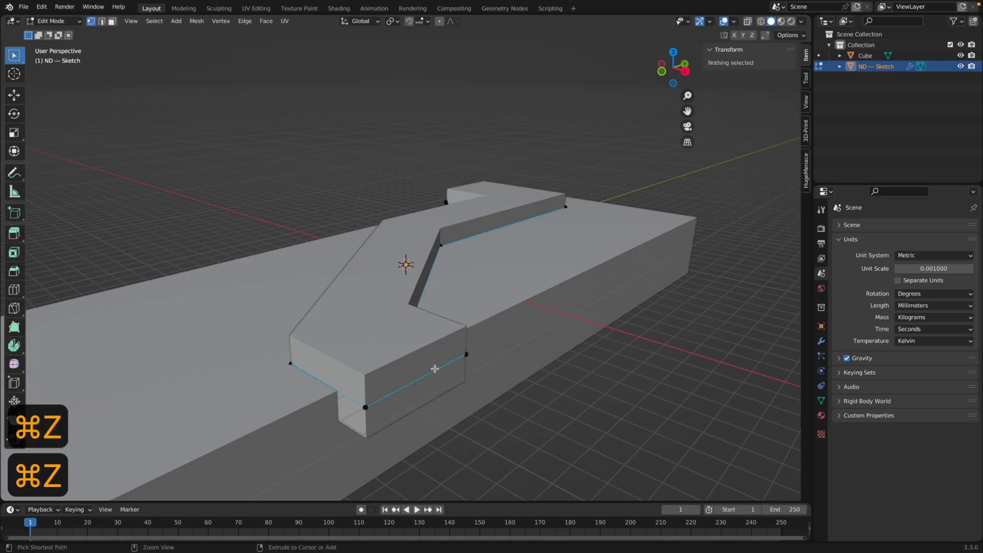
key("super+z")
key("super+z")
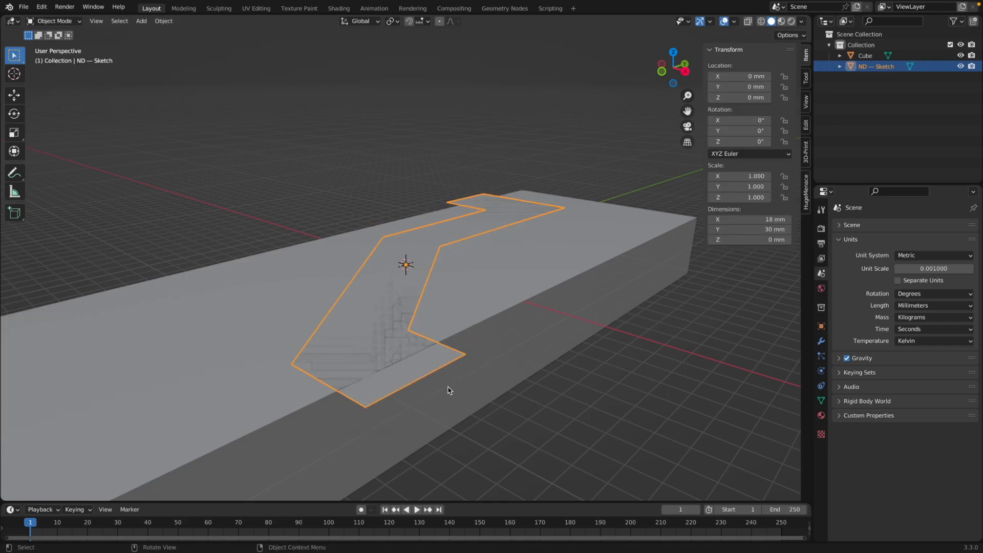
Step: Extrude the filled sketch face 4 mm downward along its normal in Edit Mode
mouse_move(456, 390)
middle_mouse_down()
mouse_move(451, 377)
mouse_move(459, 392)
middle_mouse_up()
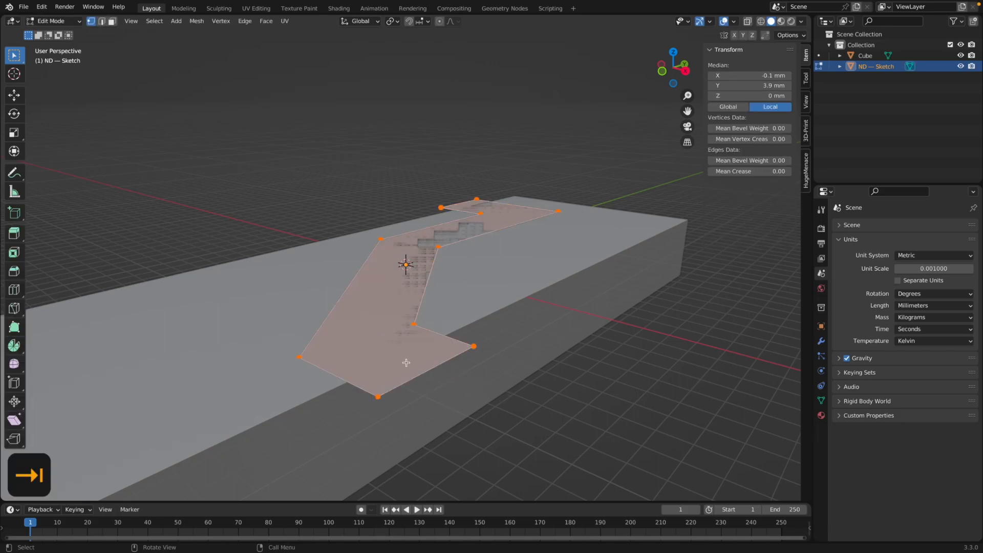
key("3")
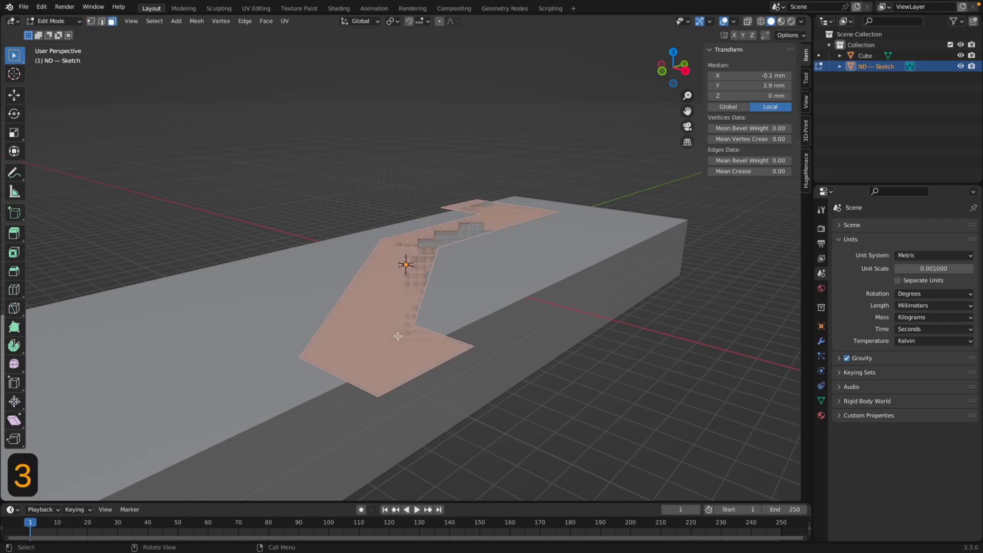
key("e")
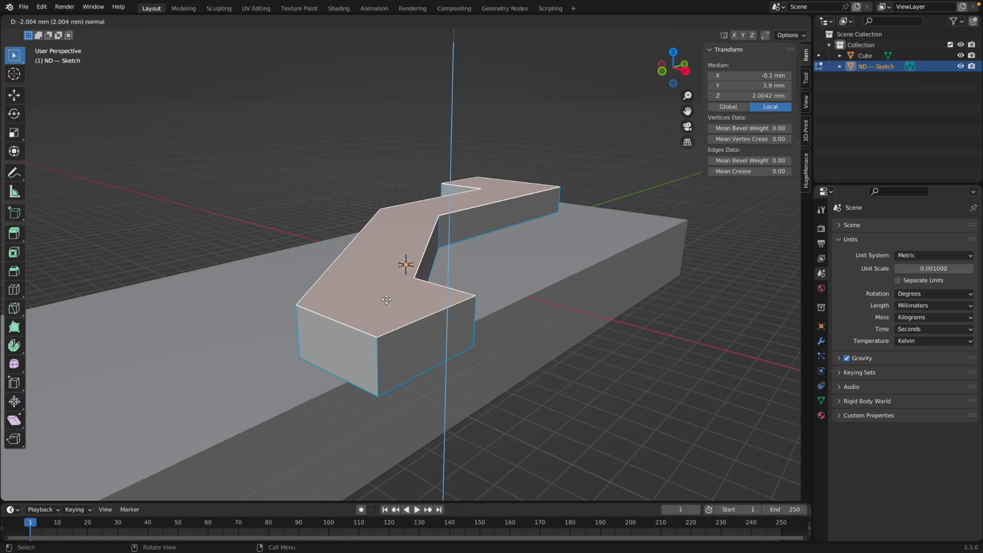
key("4")
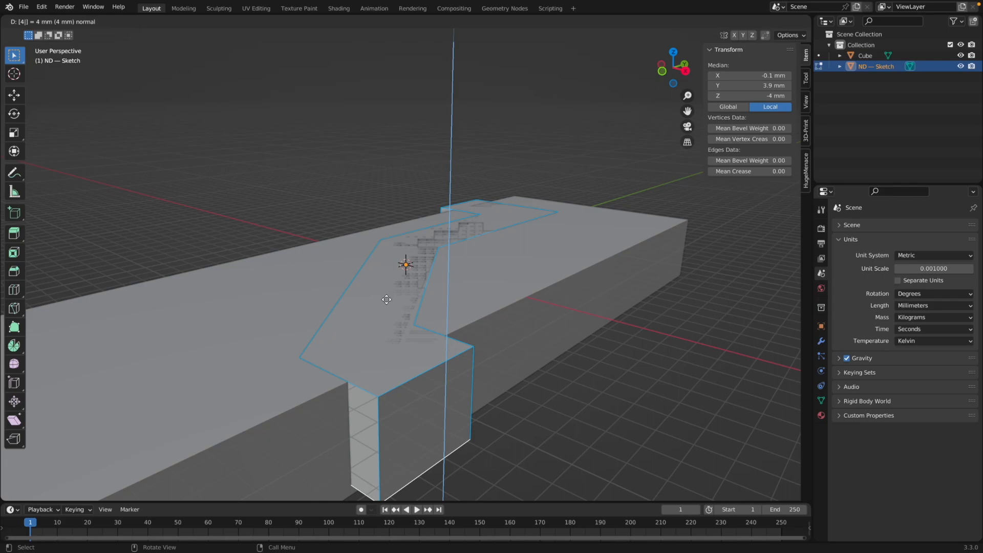
key("Return")
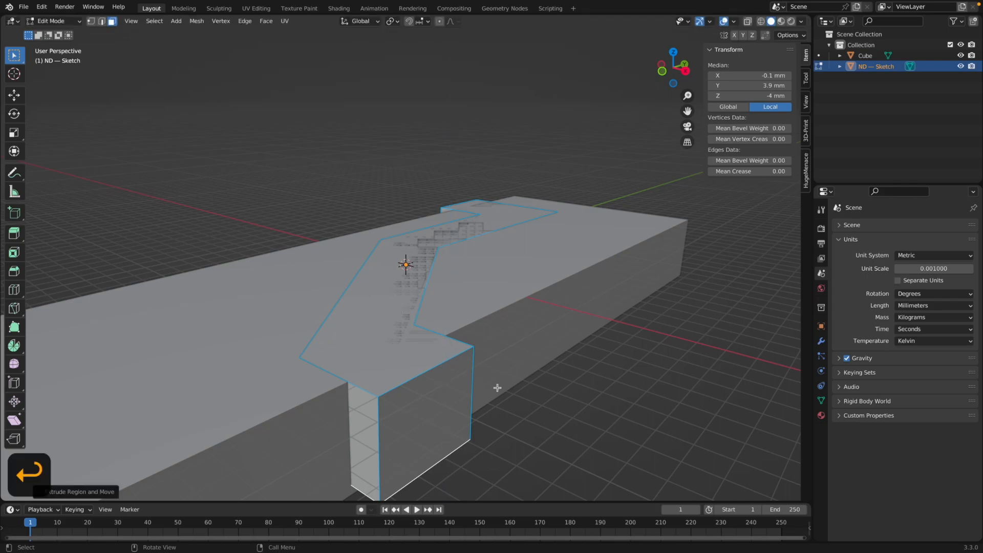
Step: Return to Object Mode and move the extruded sketch up 1 mm along global Z
middle_click_drag(523, 403, 522, 386)
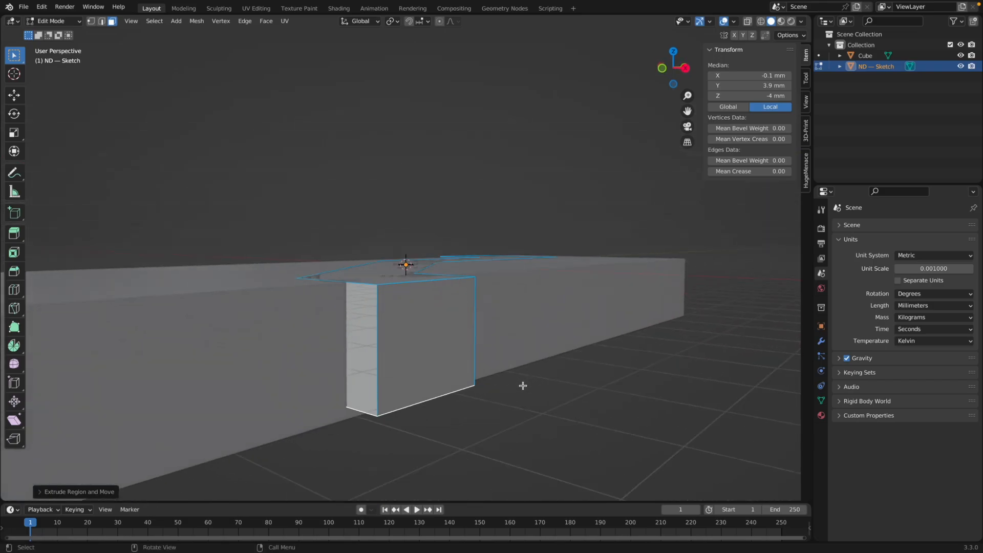
middle_click_drag(433, 377, 447, 420)
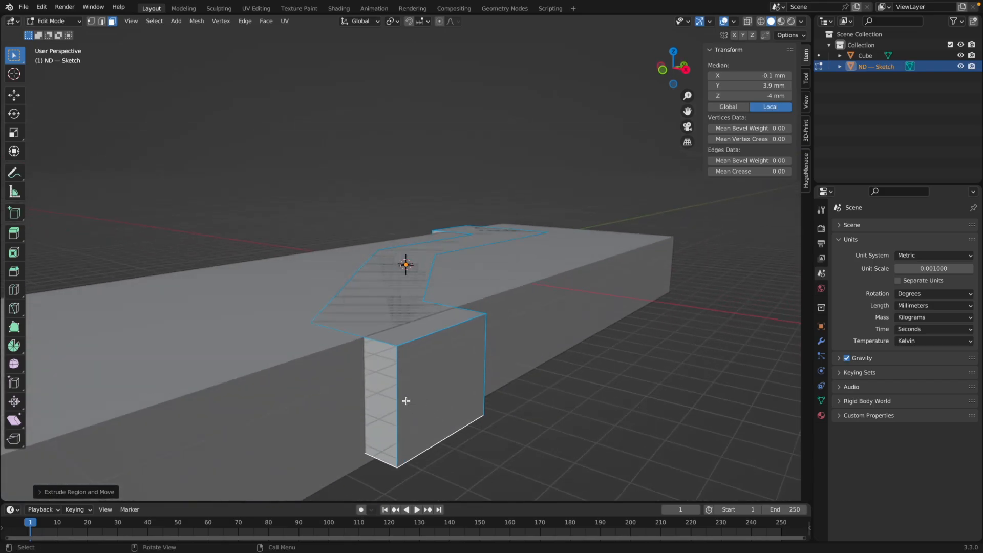
key("1")
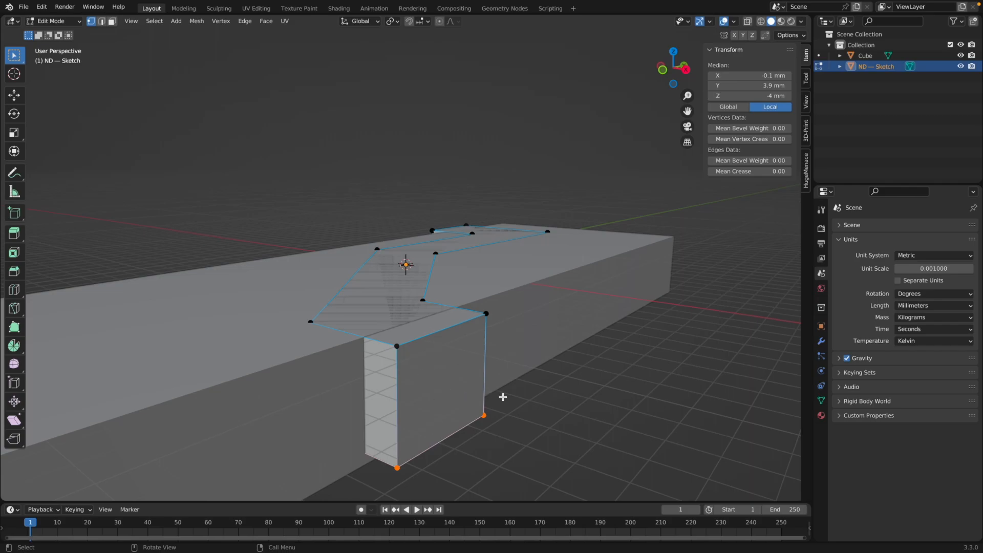
key("Tab")
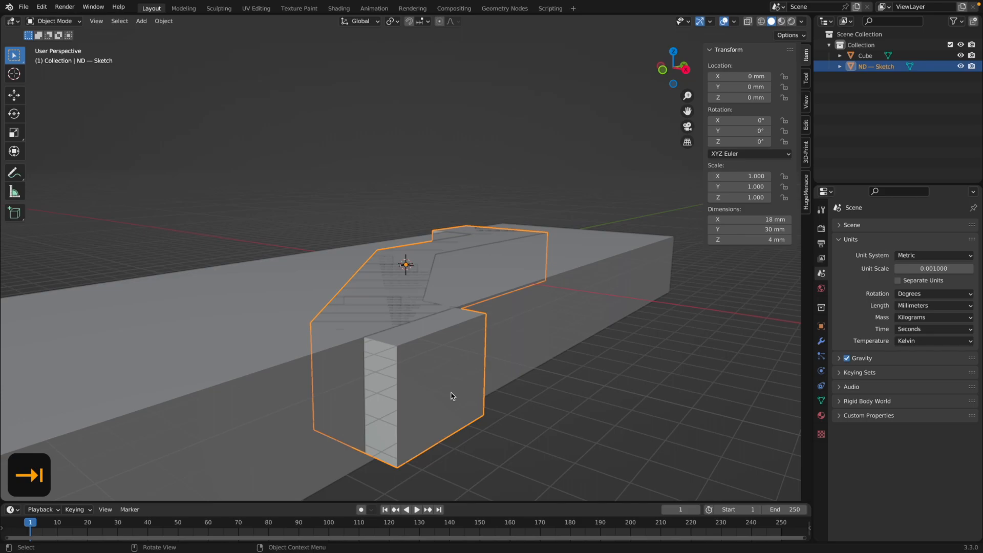
key("g")
key("z")
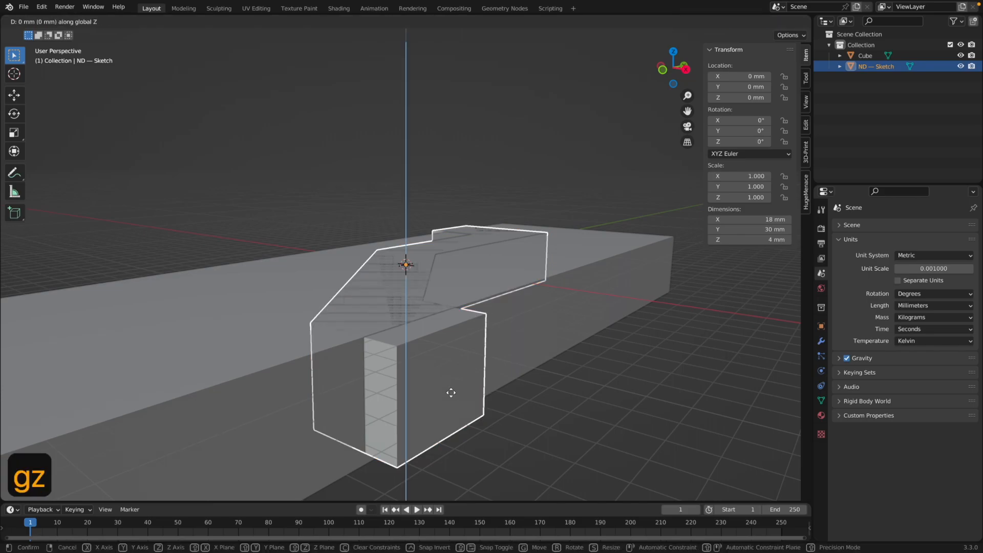
type("1")
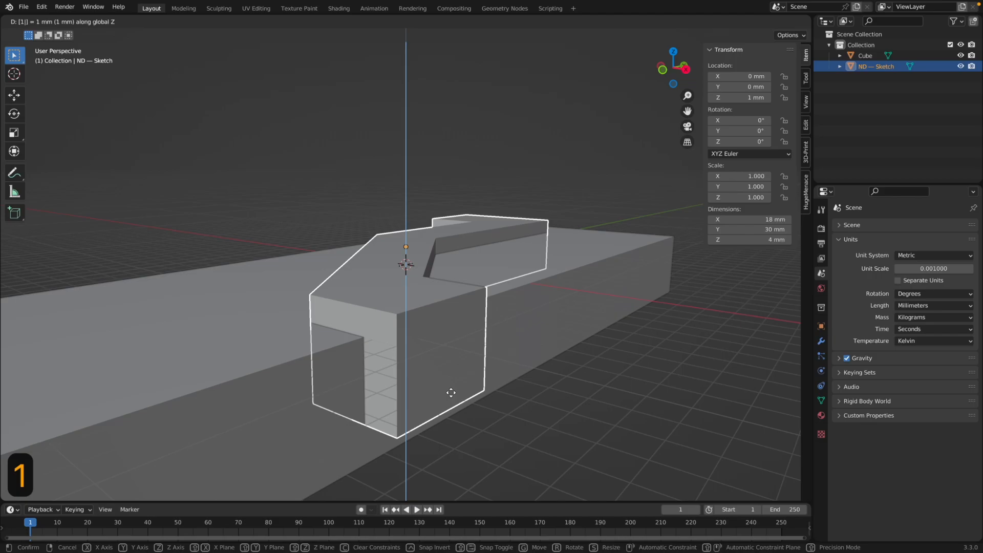
key("Return")
Step: Select the vertical outer edges, the long bottom edge and both short bottom edges of the sketch's end at X 9 mm
middle_click_drag(450, 394, 483, 393)
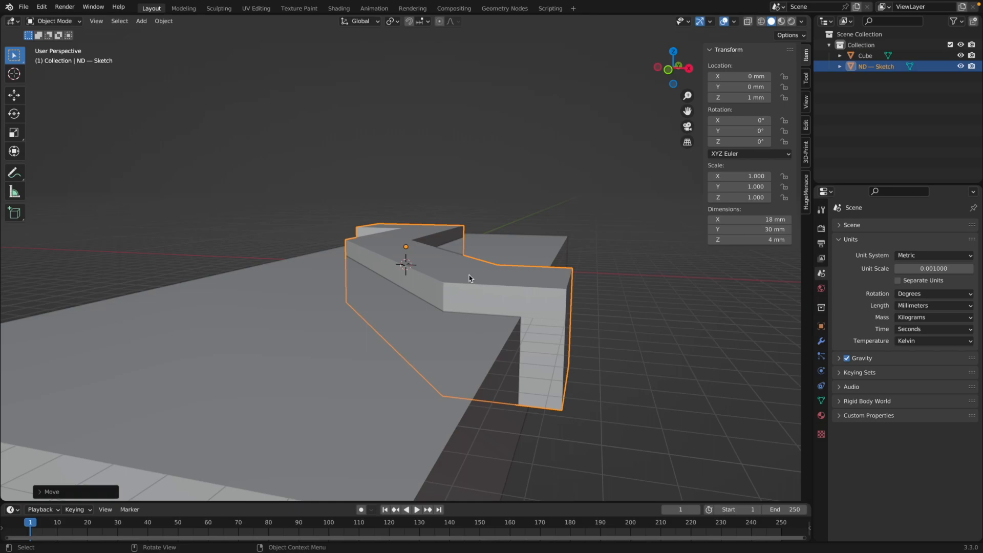
middle_click_drag(394, 288, 450, 301)
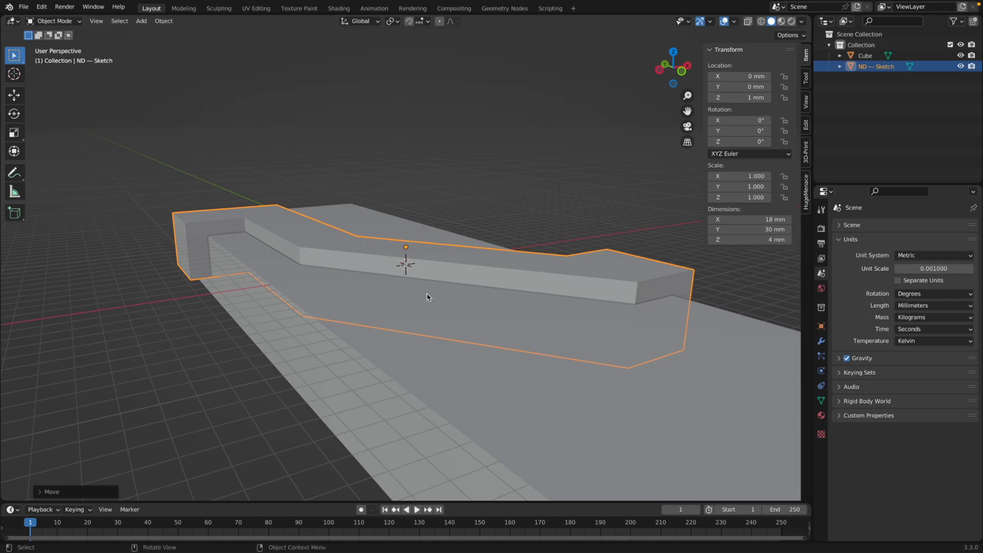
mouse_move(669, 301)
middle_mouse_down()
mouse_move(652, 321)
mouse_move(592, 311)
middle_mouse_up()
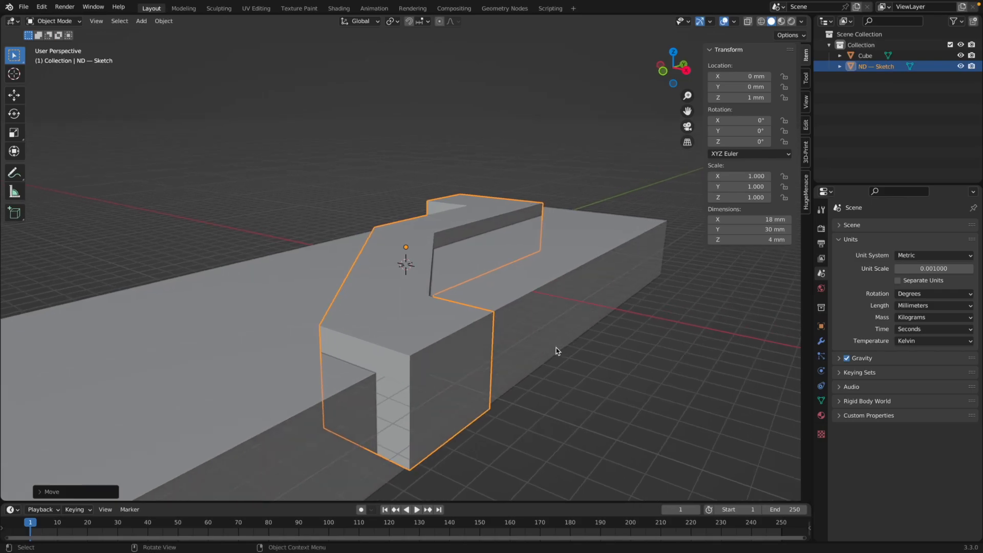
key("Tab")
key("2")
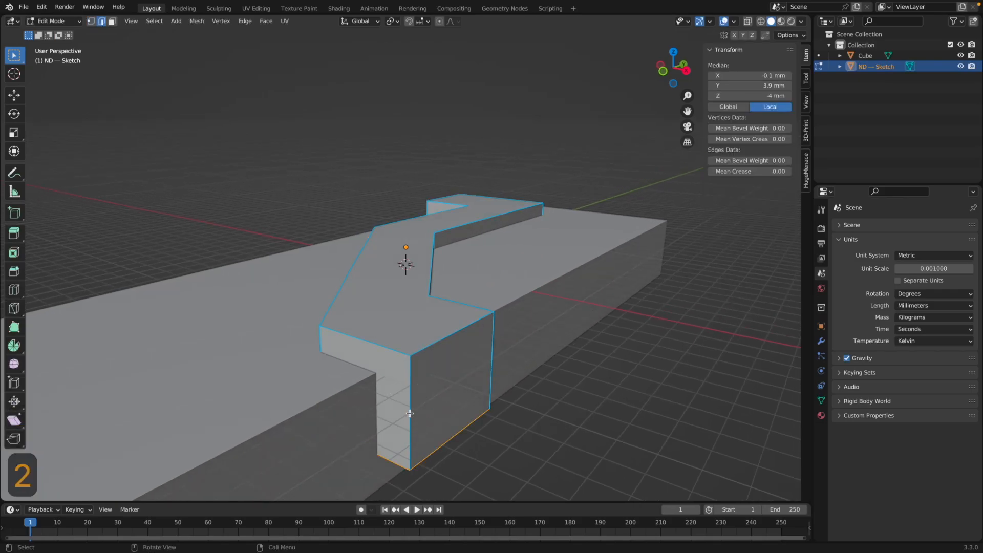
left_click(410, 414)
left_click(490, 380, "shift")
left_click(461, 432, "shift")
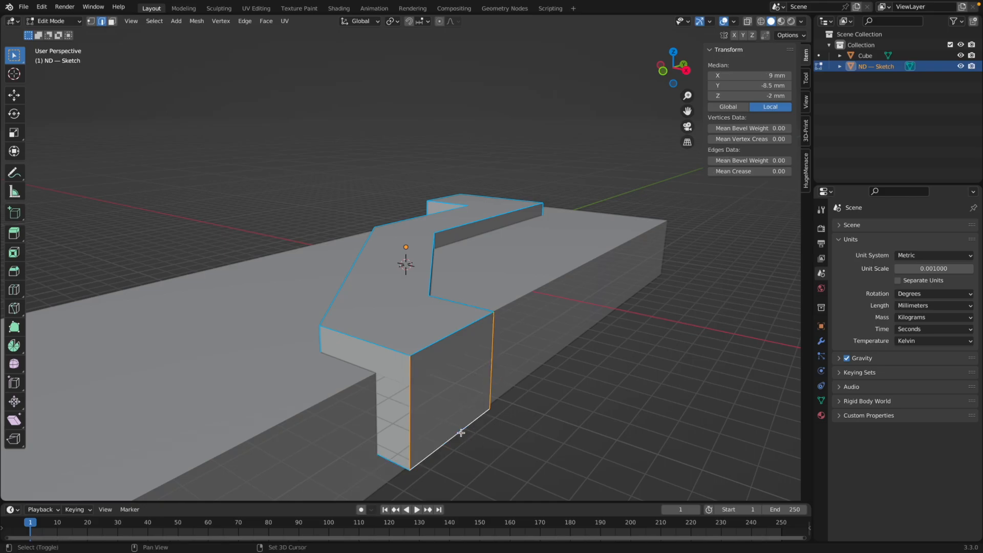
left_click(385, 459, "shift")
middle_click_drag(518, 454, 363, 369)
left_click(294, 394, "shift")
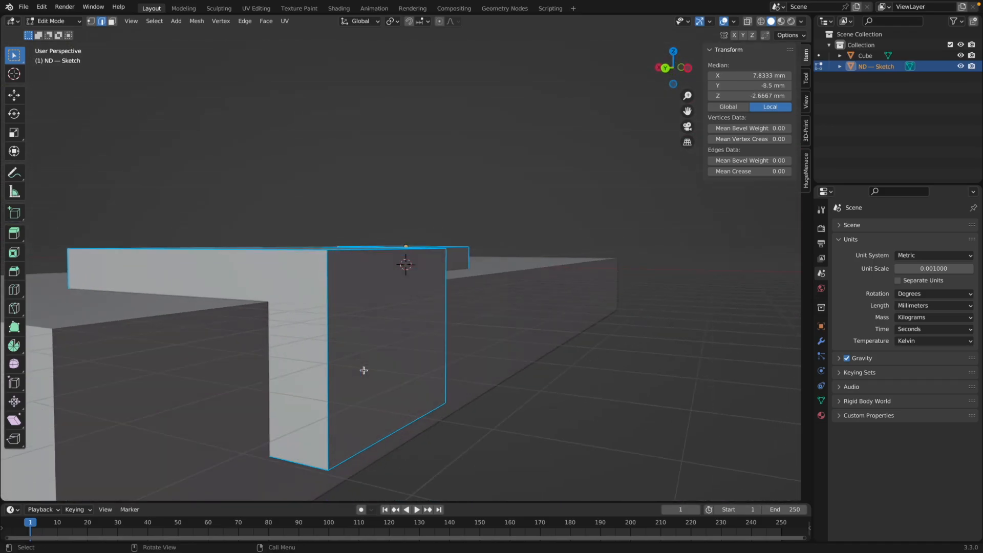
Step: Add the vertical outer edges, long bottom edge and short bottom edges of the sketch's opposite end at negative X to the selection
left_click(306, 465, "shift")
left_click(328, 426, "shift")
left_click(391, 433, "shift")
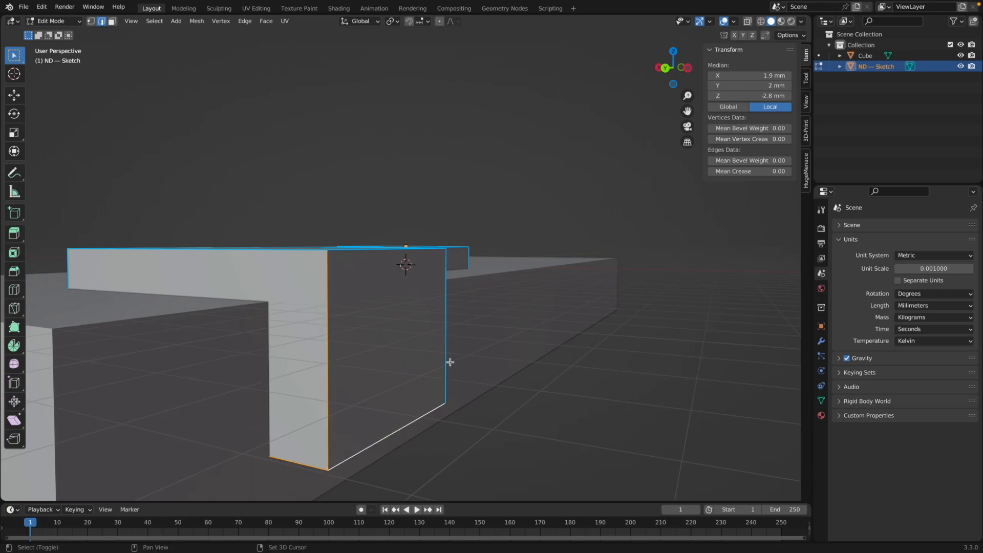
left_click(450, 362, "shift")
mouse_move(487, 367)
middle_mouse_down()
mouse_move(29, 362)
mouse_move(178, 358)
middle_mouse_up()
left_click(64, 358, "shift")
scroll(178, 358, "down", 2)
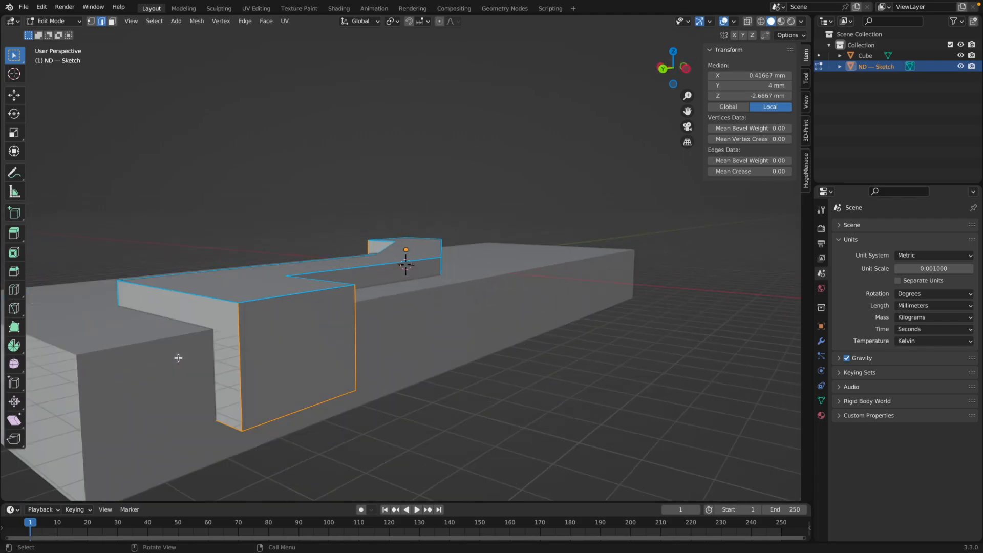
Step: Apply an ND Edge Bevel to the selected edges at both ends with a width of 1500
key("shift+2")
mouse_move(242, 365)
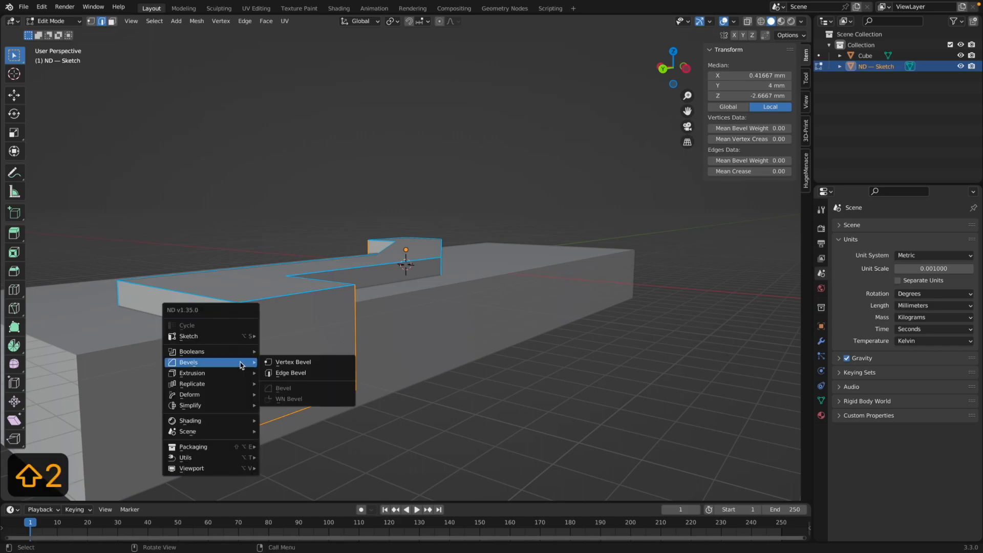
left_click(296, 372)
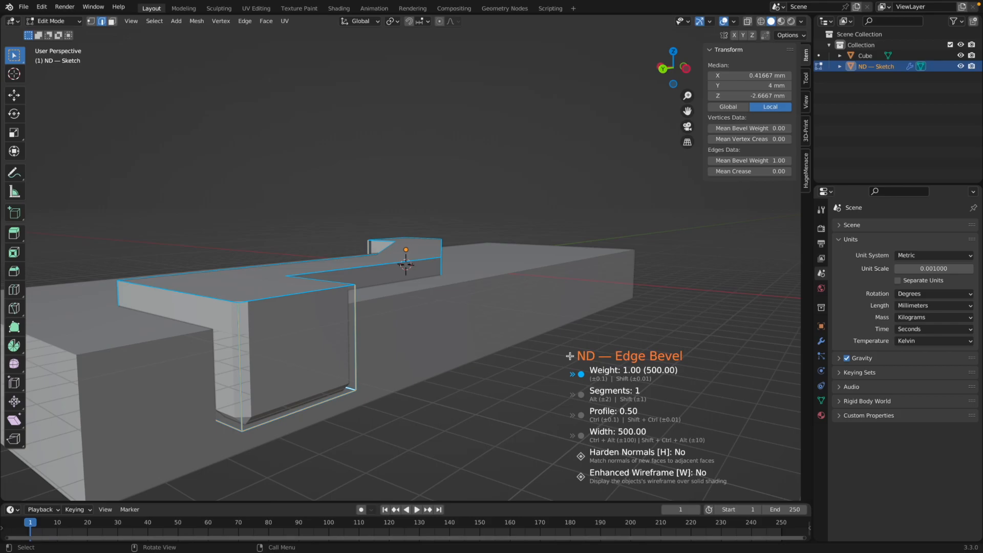
key("ctrl+alt")
key("ctrl+alt+1")
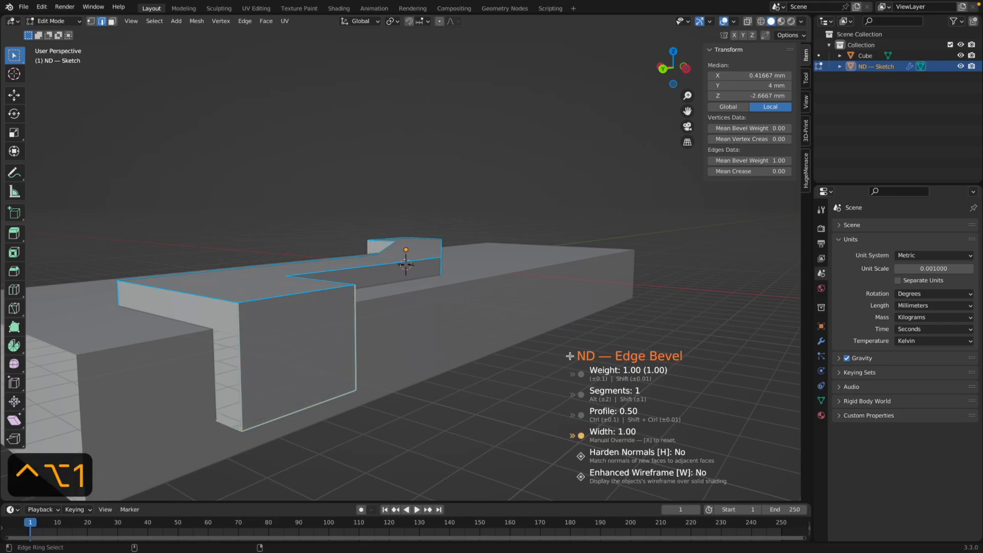
key("ctrl+alt+5")
key("ctrl+alt+0")
key("ctrl+alt+0")
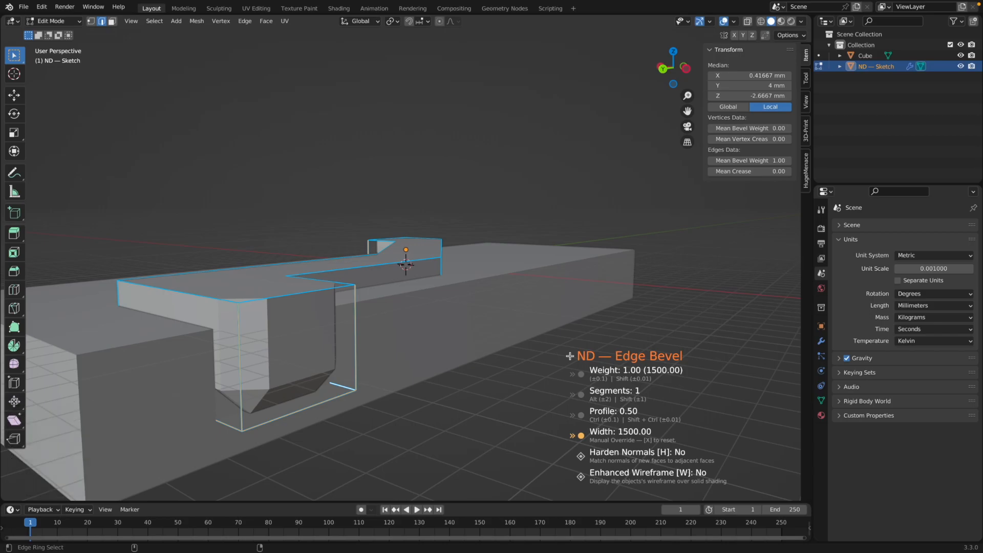
Step: Try an edge bevel width of 1100
key("ctrl+alt+BackSpace")
key("ctrl+alt+BackSpace")
key("ctrl+alt+BackSpace")
key("ctrl+alt+1")
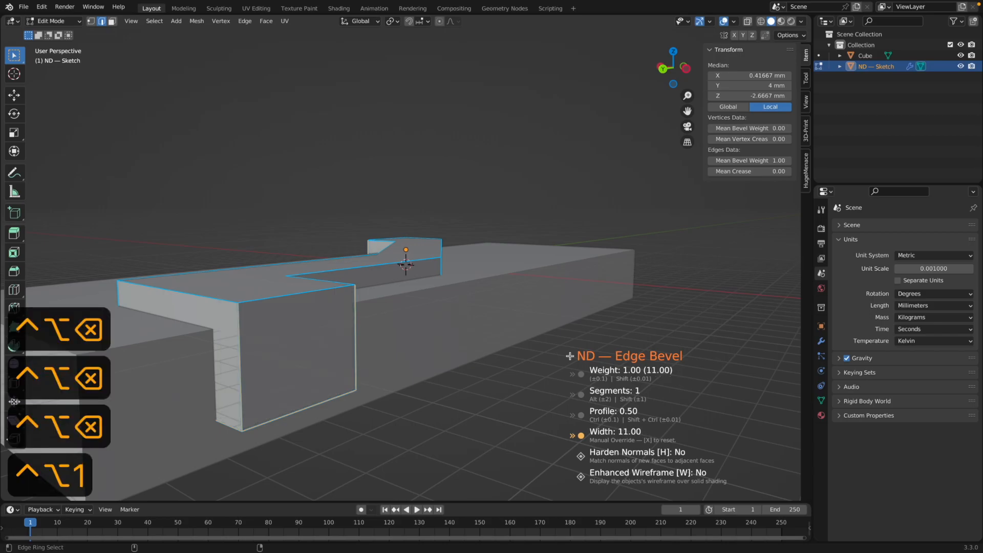
key("ctrl+alt+0")
key("ctrl+alt+0")
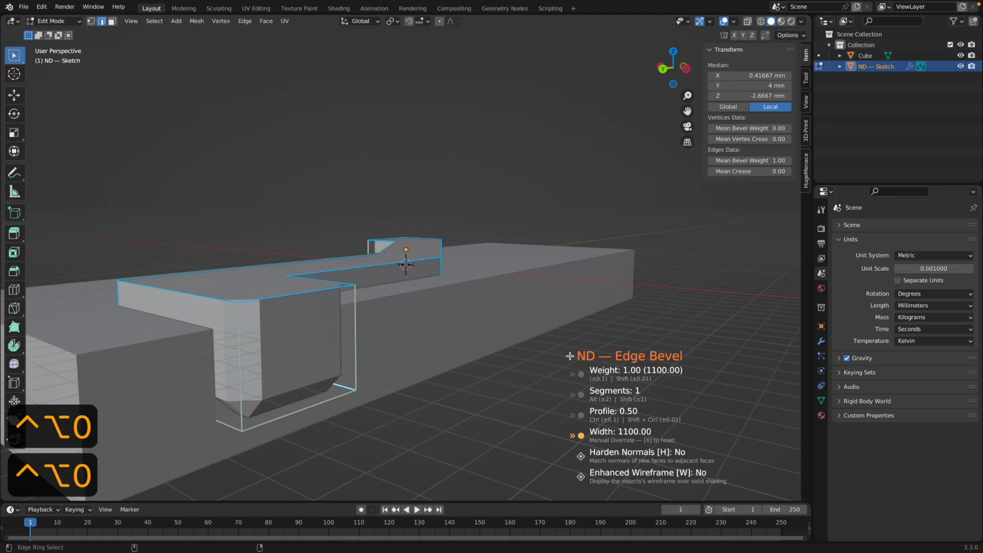
Step: Set the edge bevel width to 1000, confirm the bevel and return to Object Mode
key("ctrl+alt+BackSpace")
key("ctrl+alt+BackSpace")
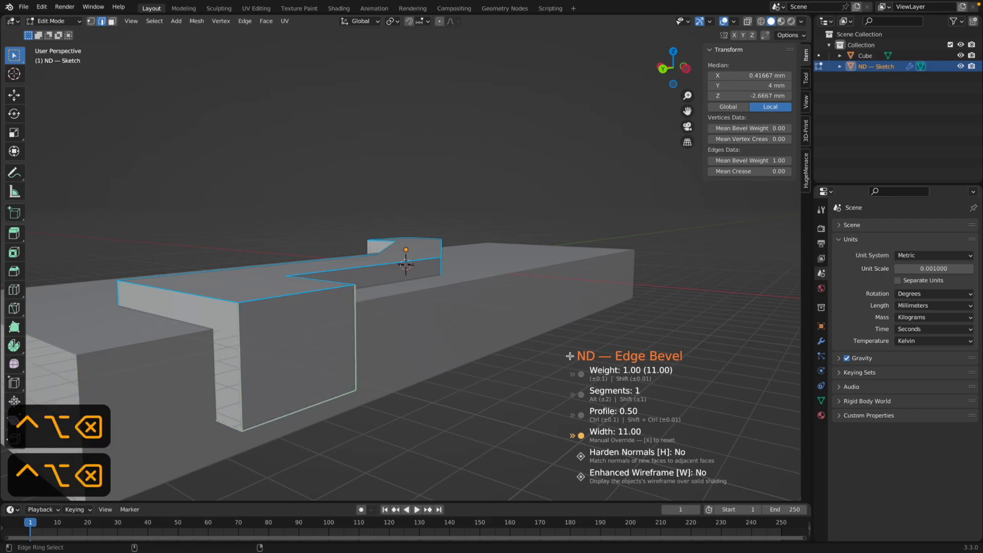
key("ctrl+alt+BackSpace")
key("ctrl+alt+BackSpace")
key("ctrl+alt+1")
key("ctrl+alt+0")
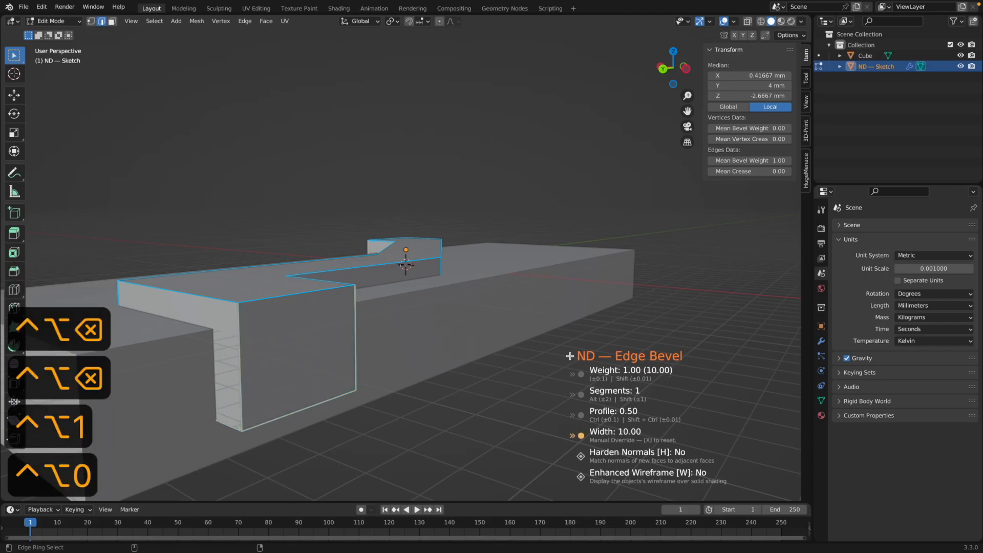
key("ctrl+alt+0")
key("ctrl+alt+0")
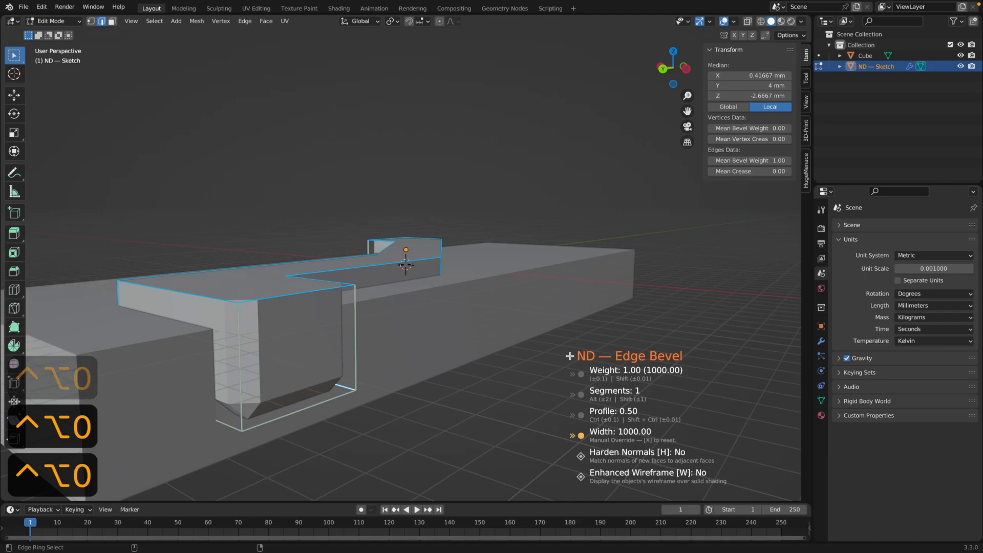
key("Return")
key("Tab")
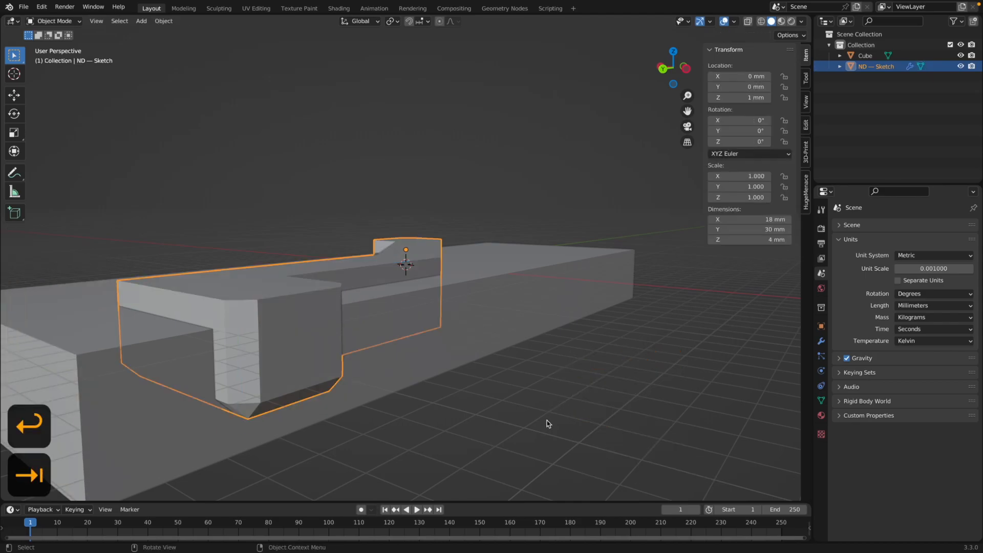
Step: Apply an ND Bevel to the whole extruded sketch with a width of 150 and 4 segments
middle_click_drag(546, 417, 306, 414)
mouse_move(60, 398)
middle_mouse_down()
mouse_move(127, 436)
mouse_move(175, 333)
middle_mouse_up()
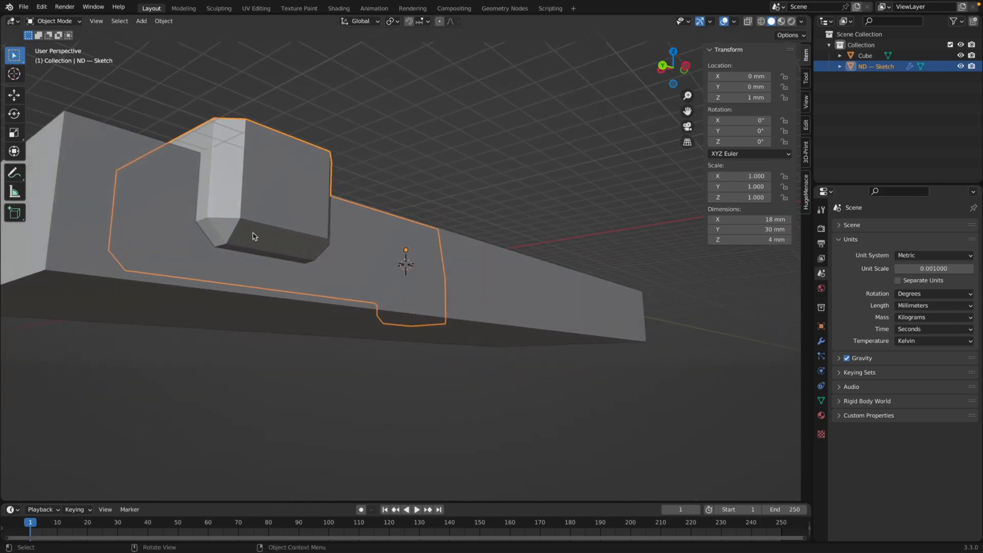
mouse_move(327, 246)
middle_mouse_down()
mouse_move(370, 283)
mouse_move(265, 309)
mouse_move(171, 254)
mouse_move(165, 307)
mouse_move(300, 349)
mouse_move(423, 340)
middle_mouse_up()
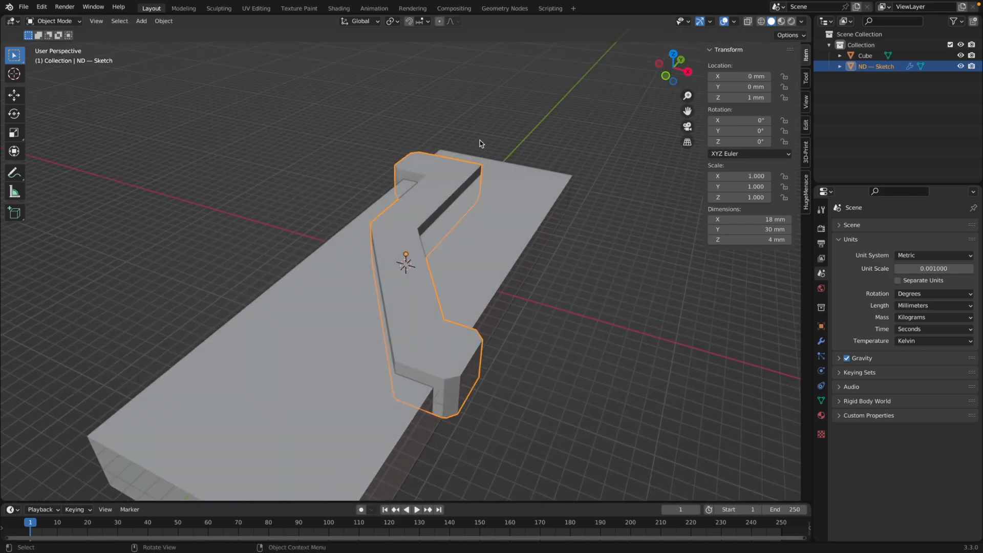
mouse_move(524, 394)
middle_mouse_down()
mouse_move(555, 374)
mouse_move(556, 396)
middle_mouse_up()
scroll(554, 392, "up", 2)
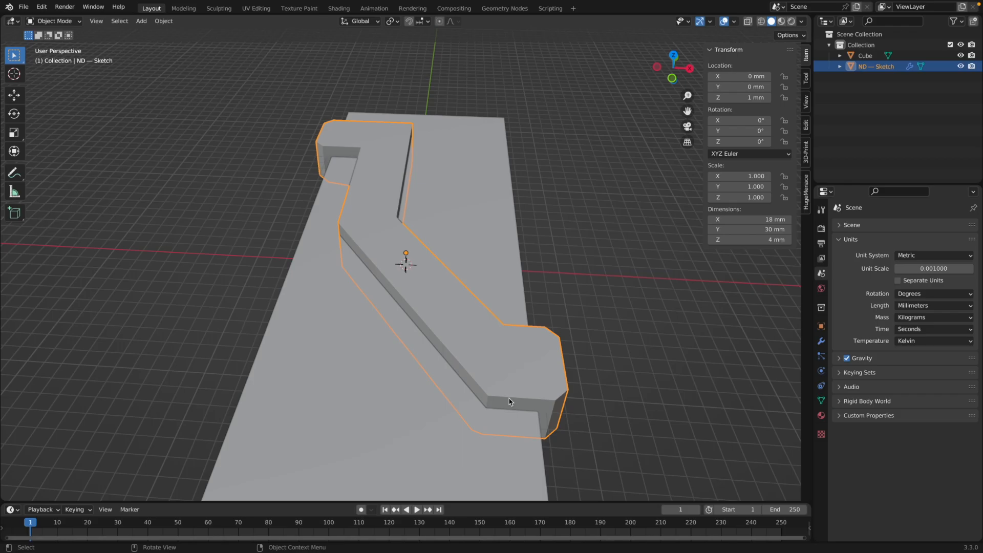
middle_click_drag(614, 379, 594, 370)
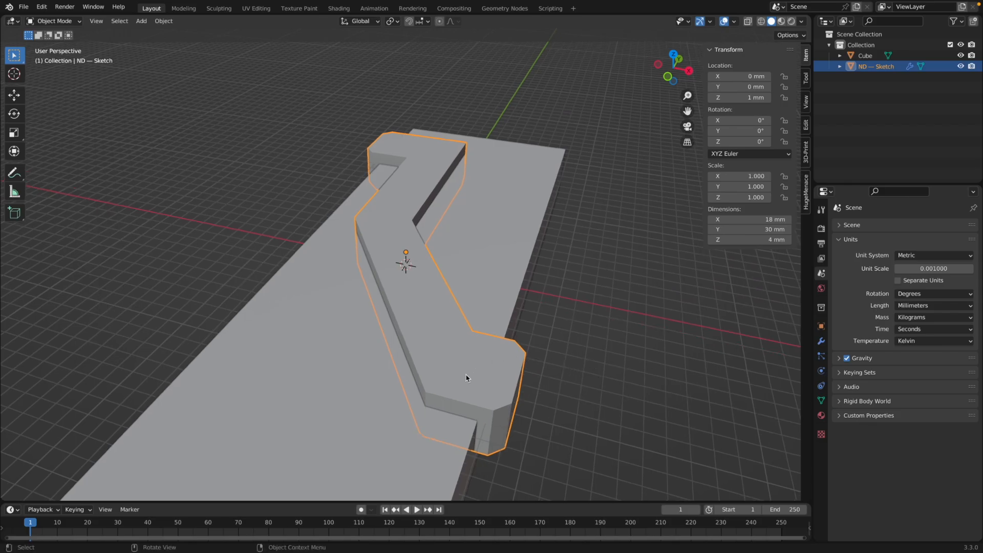
key("shift+2")
mouse_move(479, 373)
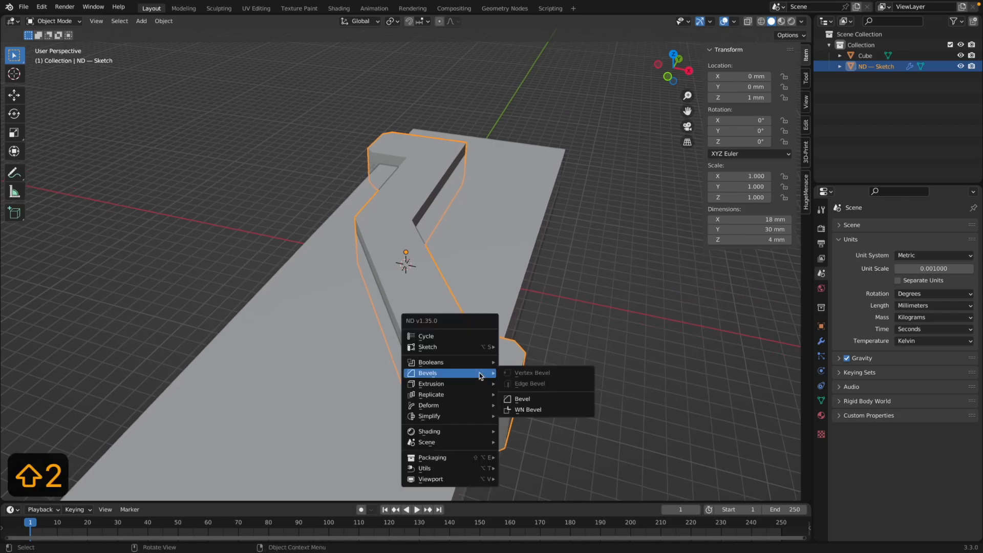
left_click(534, 398)
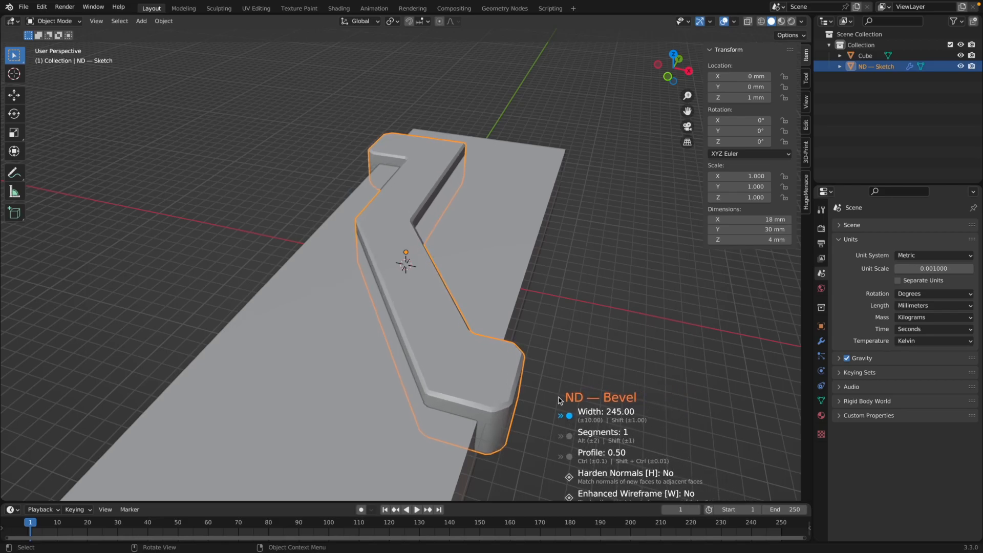
type("150")
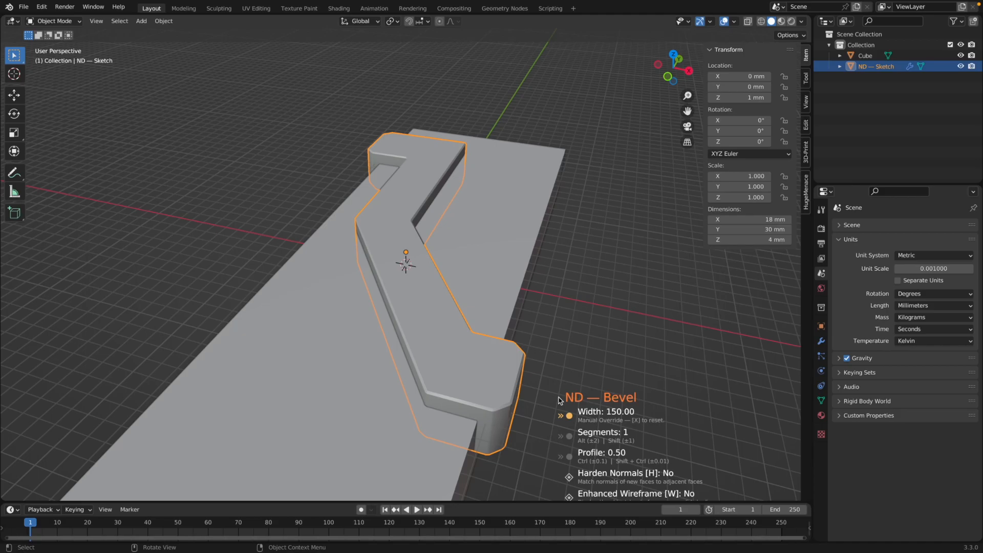
key("alt")
scroll(559, 400, "up", 3)
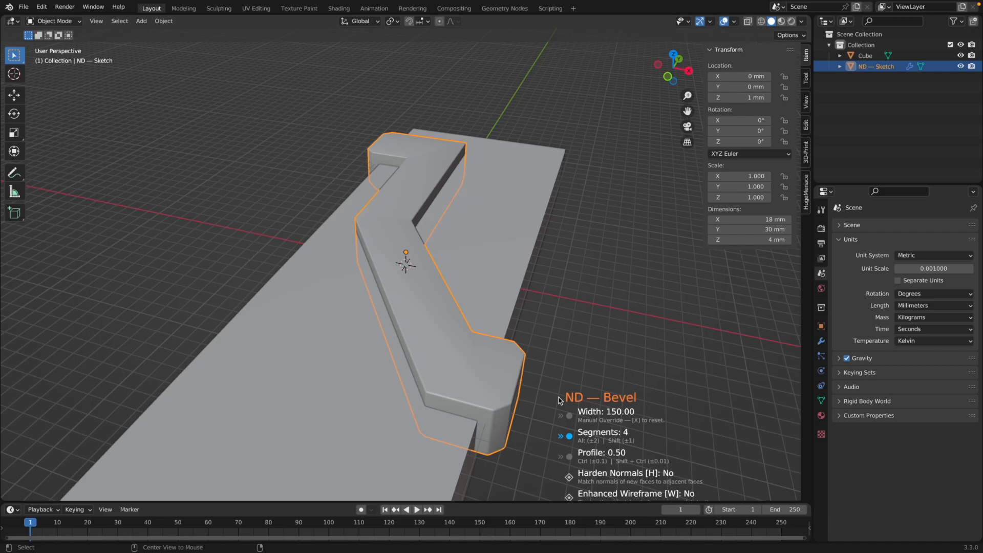
key("Return")
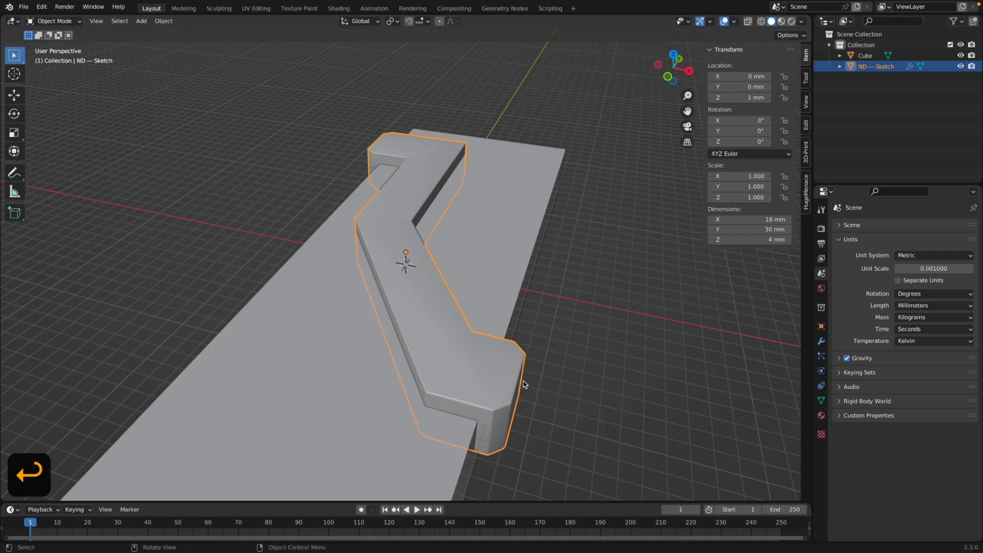
Step: Examine the beveled sketch's ends, edges and top-face shading from several angles
mouse_move(539, 408)
middle_mouse_down()
mouse_move(520, 383)
mouse_move(387, 329)
middle_mouse_up()
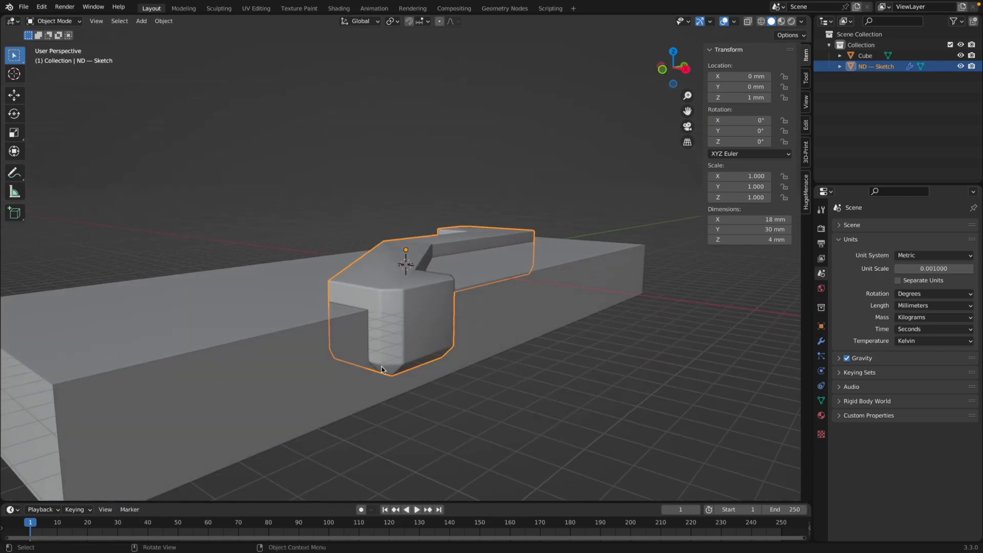
mouse_move(450, 368)
middle_mouse_down()
mouse_move(376, 330)
mouse_move(402, 333)
mouse_move(435, 381)
middle_mouse_up()
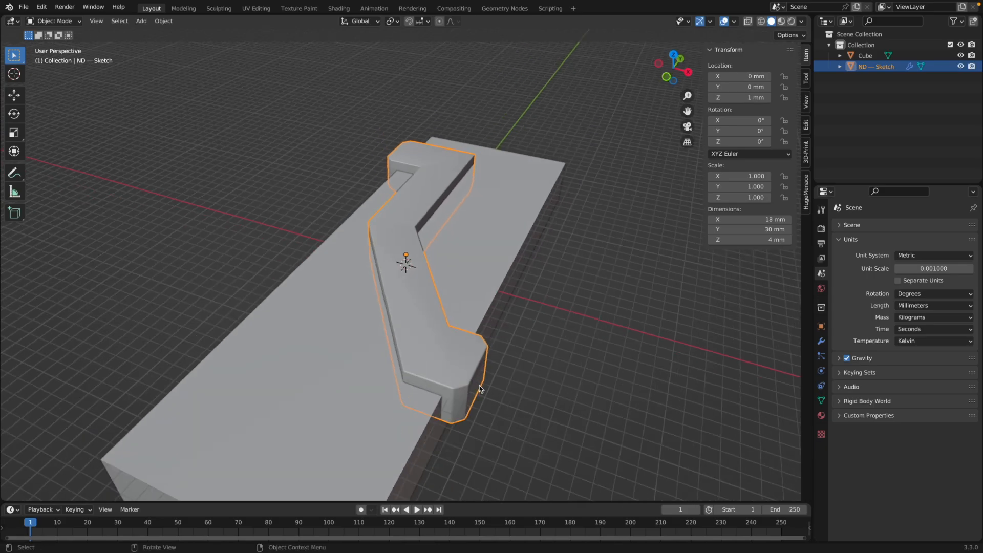
mouse_move(480, 389)
middle_mouse_down()
mouse_move(511, 391)
mouse_move(561, 327)
mouse_move(539, 347)
middle_mouse_up()
scroll(538, 347, "down", 1)
scroll(538, 347, "up", 2)
mouse_move(538, 336)
middle_mouse_down()
mouse_move(559, 331)
mouse_move(555, 346)
mouse_move(520, 336)
middle_mouse_up()
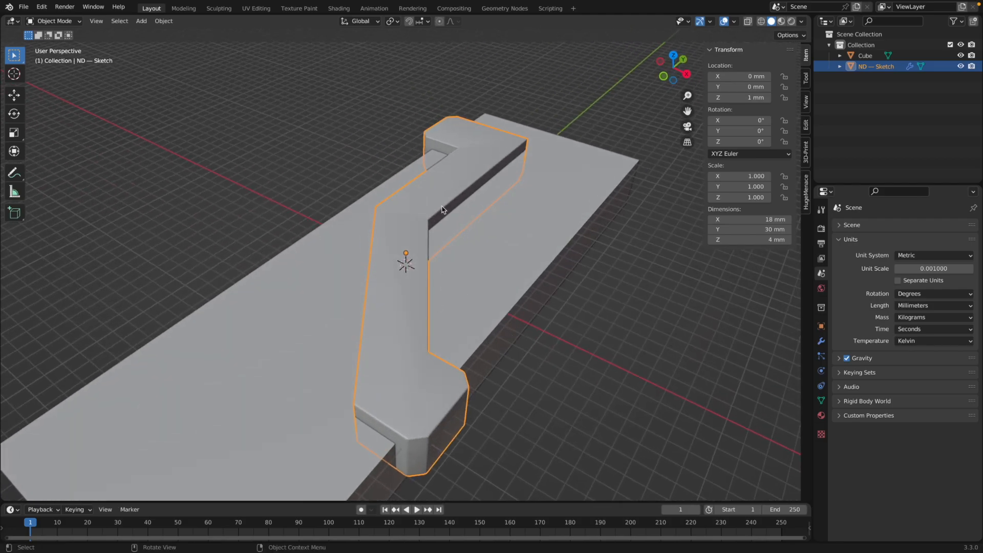
mouse_move(487, 197)
middle_mouse_down()
mouse_move(478, 188)
mouse_move(492, 192)
mouse_move(456, 216)
middle_mouse_up()
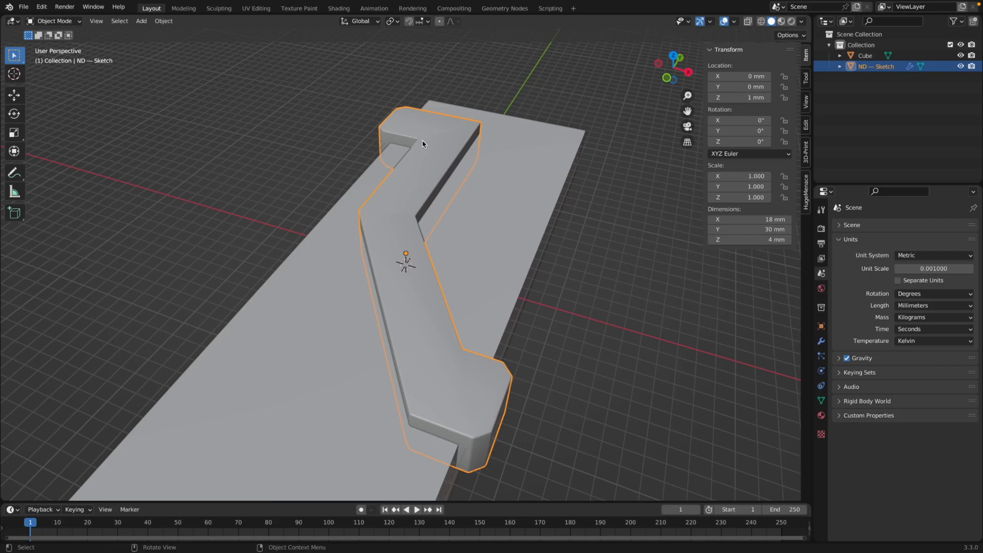
mouse_move(481, 197)
middle_mouse_down()
mouse_move(499, 186)
mouse_move(489, 189)
middle_mouse_up()
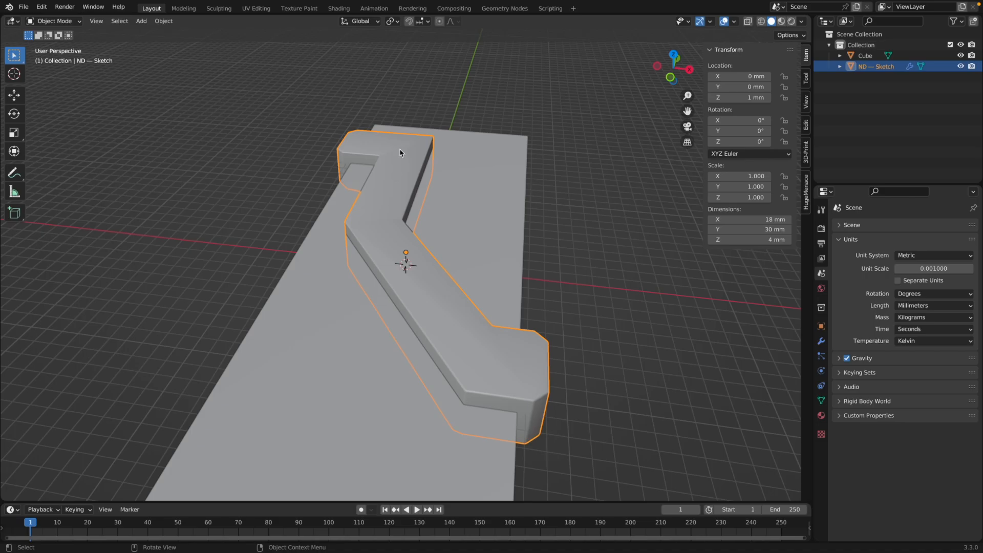
Step: Apply flat shading to the beveled sketch object
right_click(392, 191)
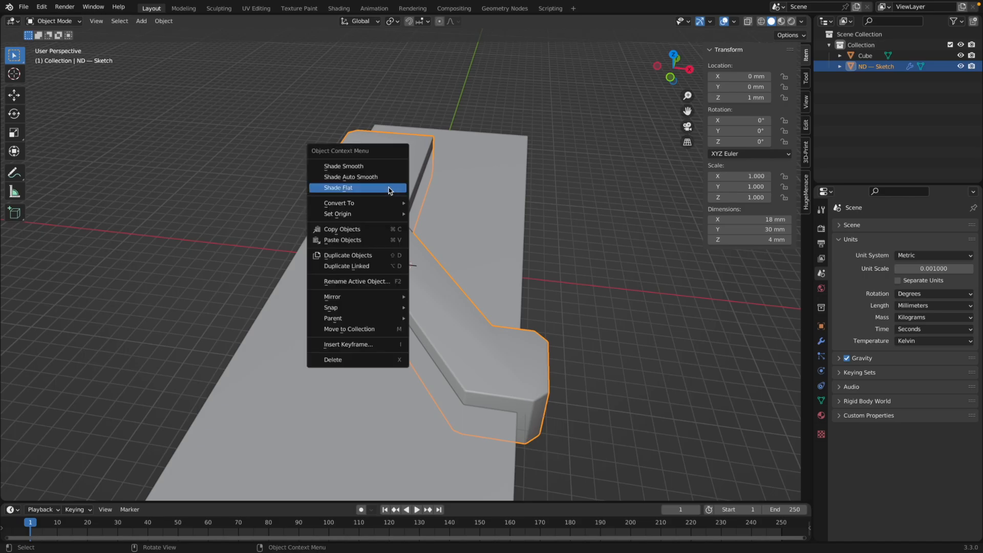
left_click(361, 192)
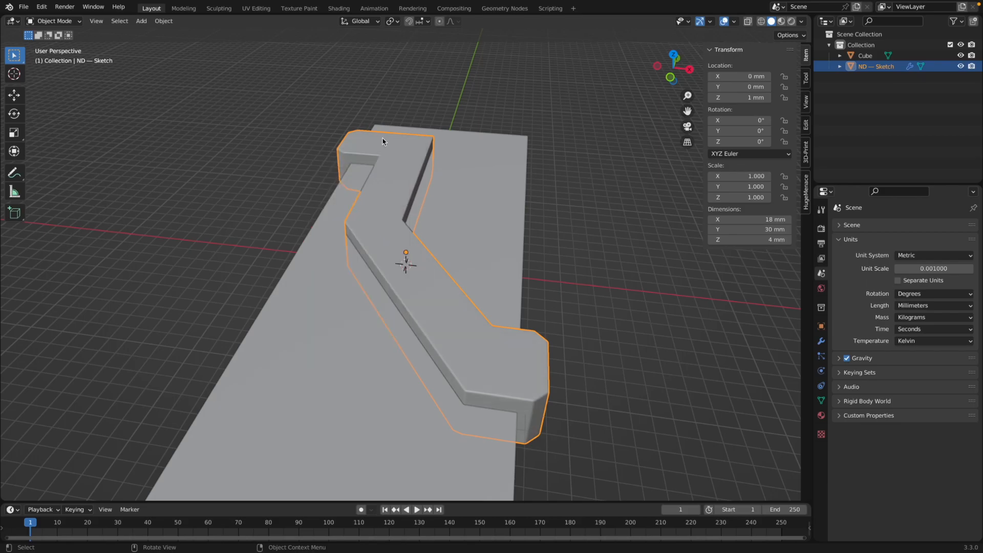
mouse_move(547, 355)
middle_mouse_down()
mouse_move(493, 344)
mouse_move(538, 361)
middle_mouse_up()
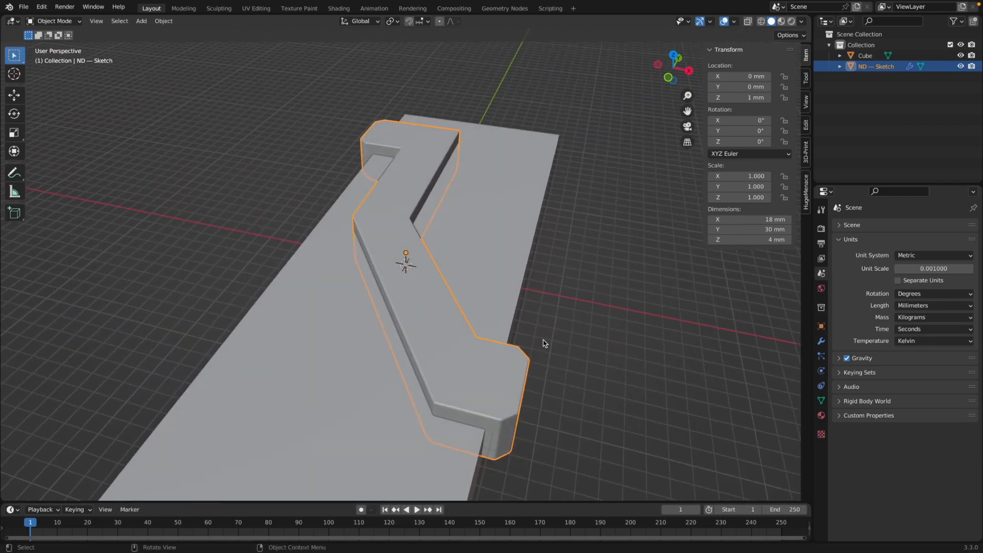
Step: Deselect everything in the top orthographic view and add a new ND Single Vertex sketch at the origin
middle_click_drag(450, 285, 469, 313)
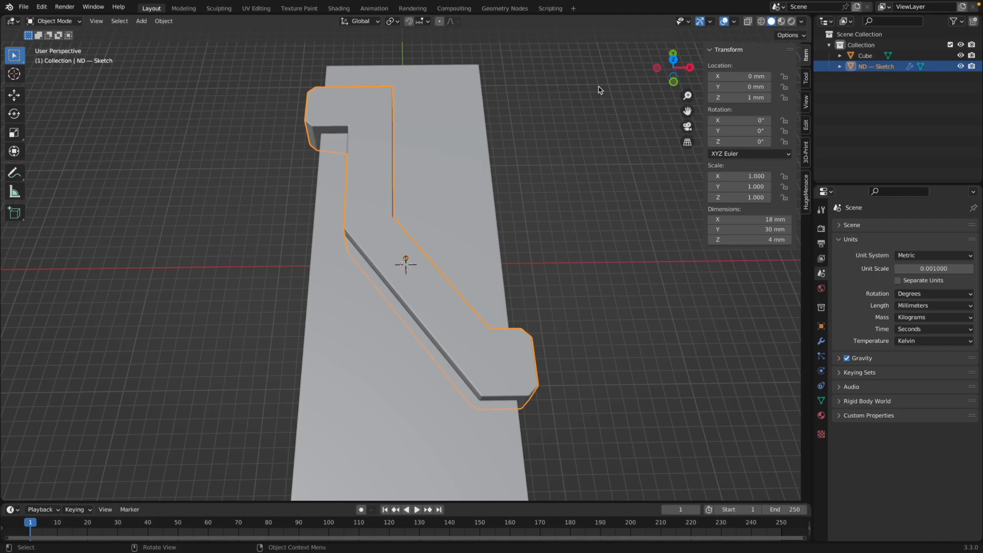
left_click(673, 62)
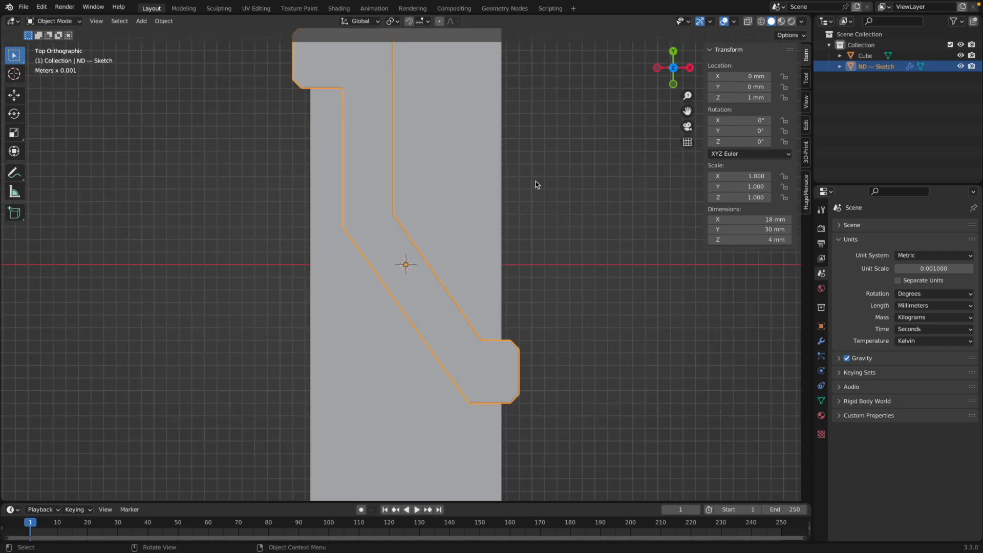
scroll(533, 185, "down", 3)
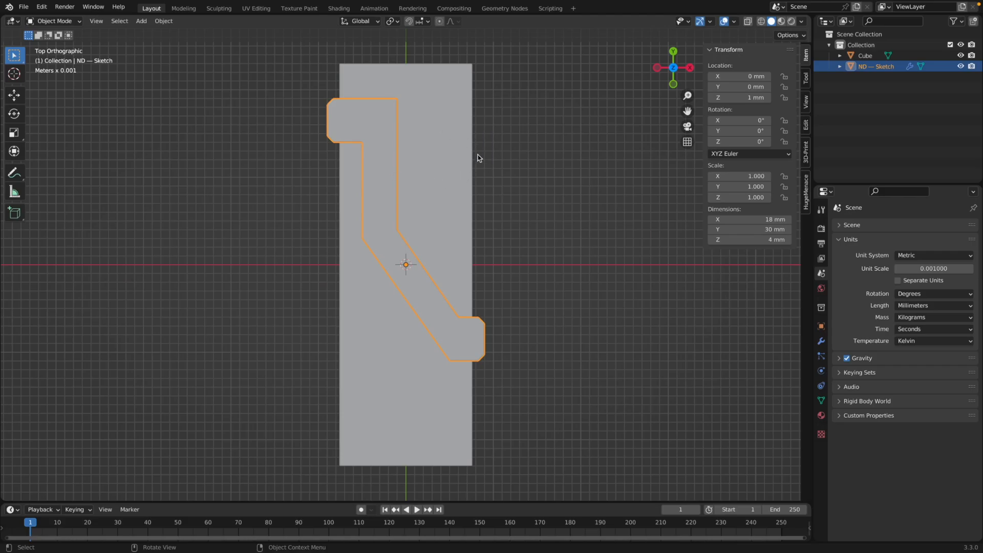
left_click(510, 182)
key("shift+2")
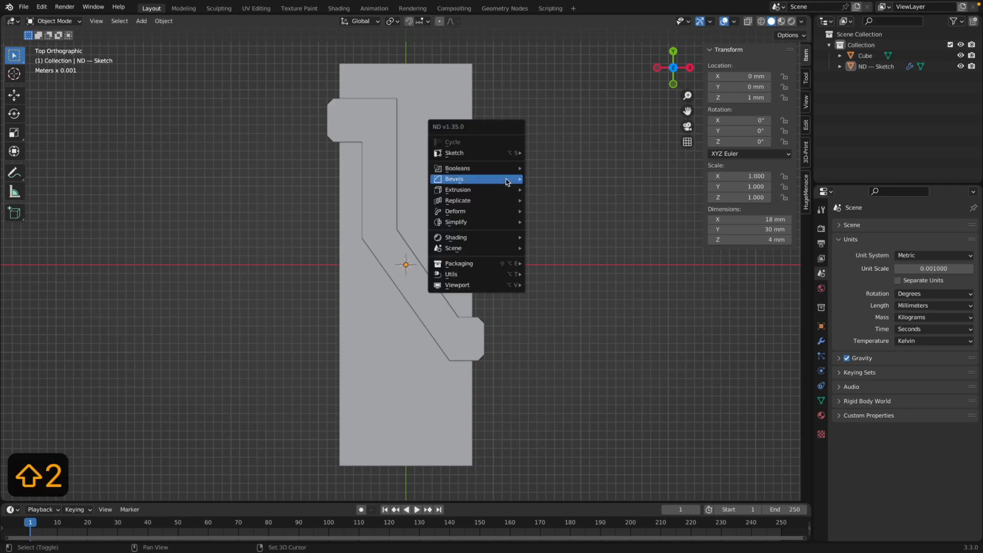
mouse_move(501, 152)
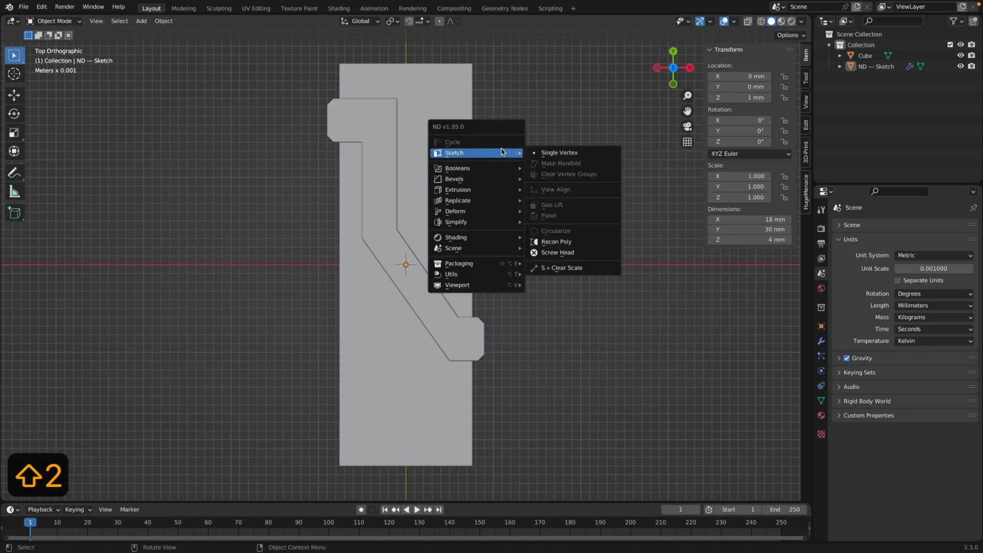
left_click(551, 152)
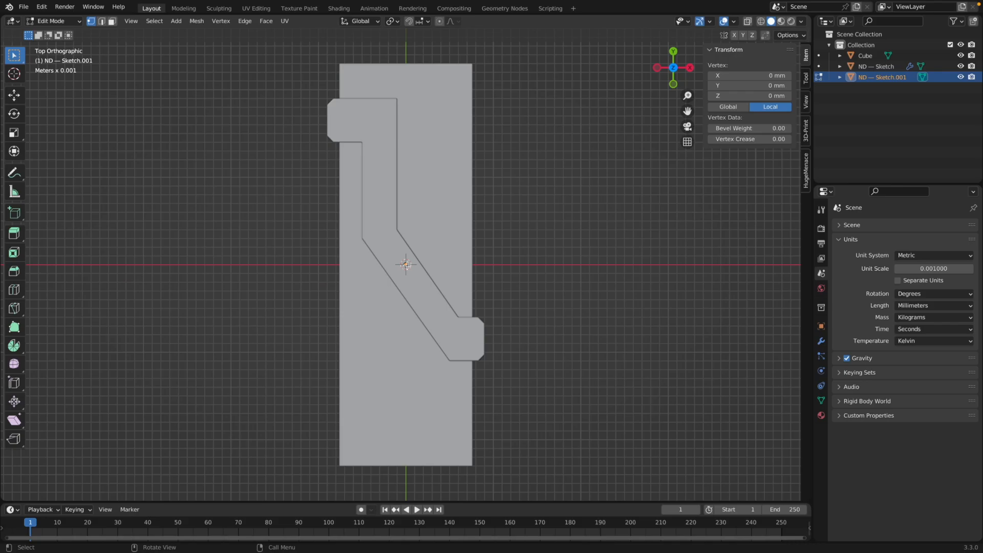
Step: Turn on X-ray and move the new sketch vertex to X -3 mm, Y 17 mm
key("g")
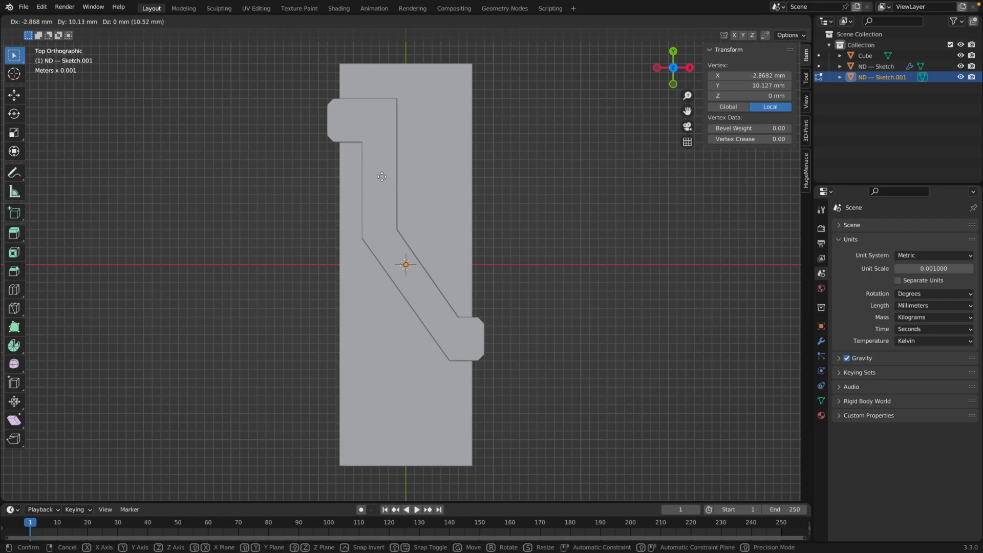
key("Escape")
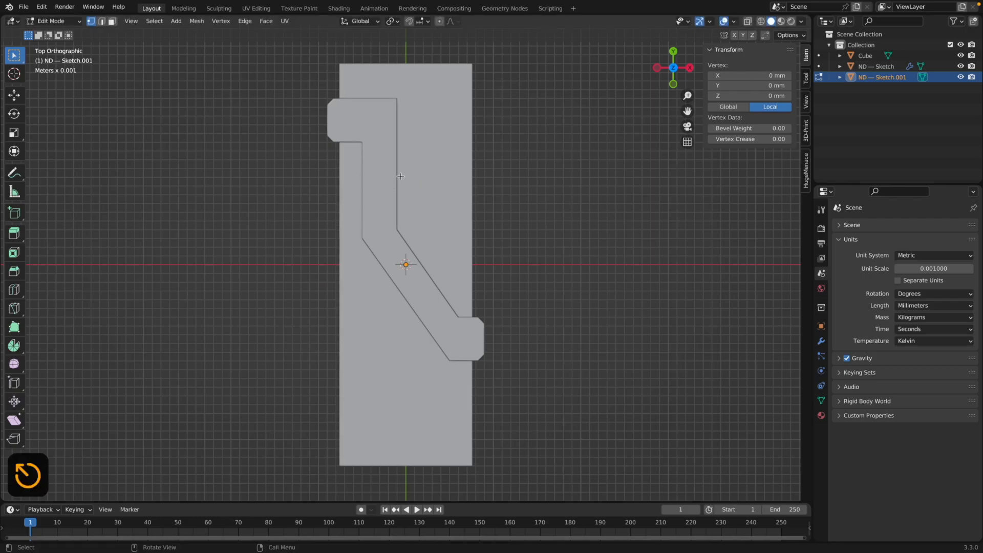
key("alt+z")
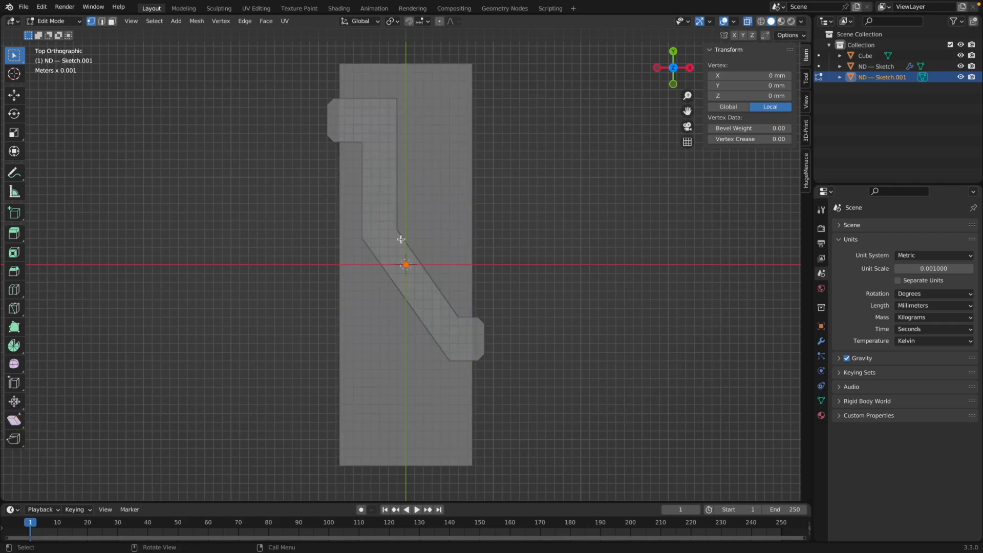
key("g")
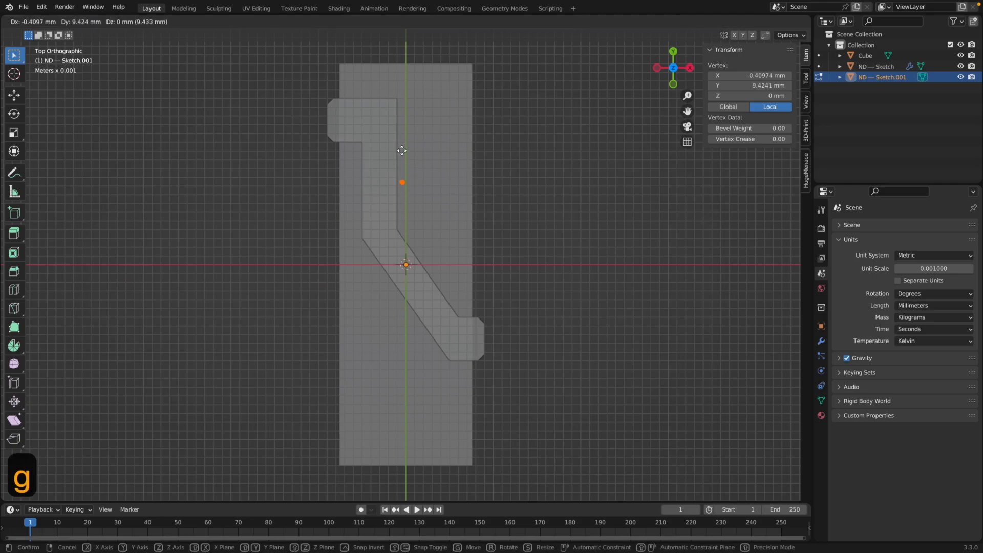
left_click(377, 94)
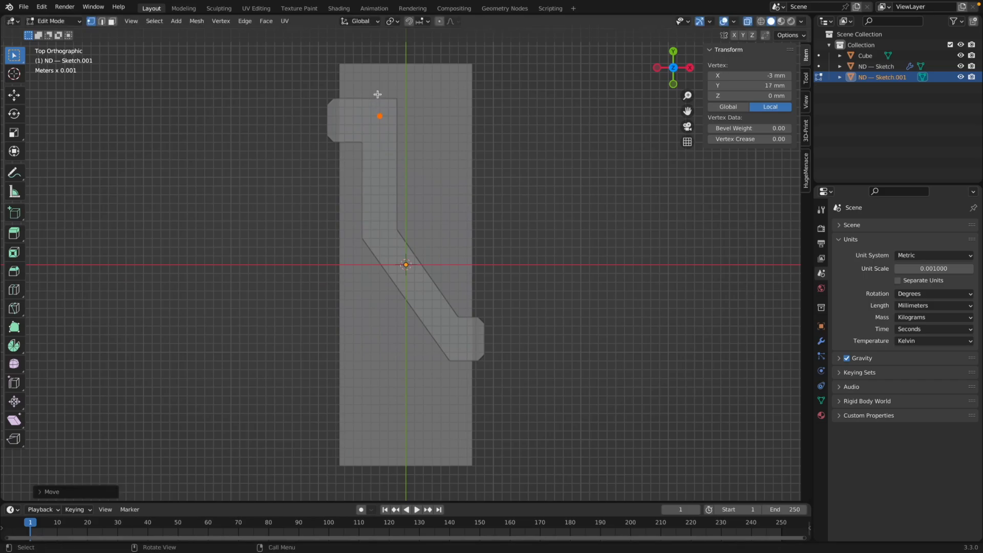
Step: Extrude the vertex into three sides of a rectangle: 13 mm along +X, 8 mm along -Y and 13 mm back along -X
key("e")
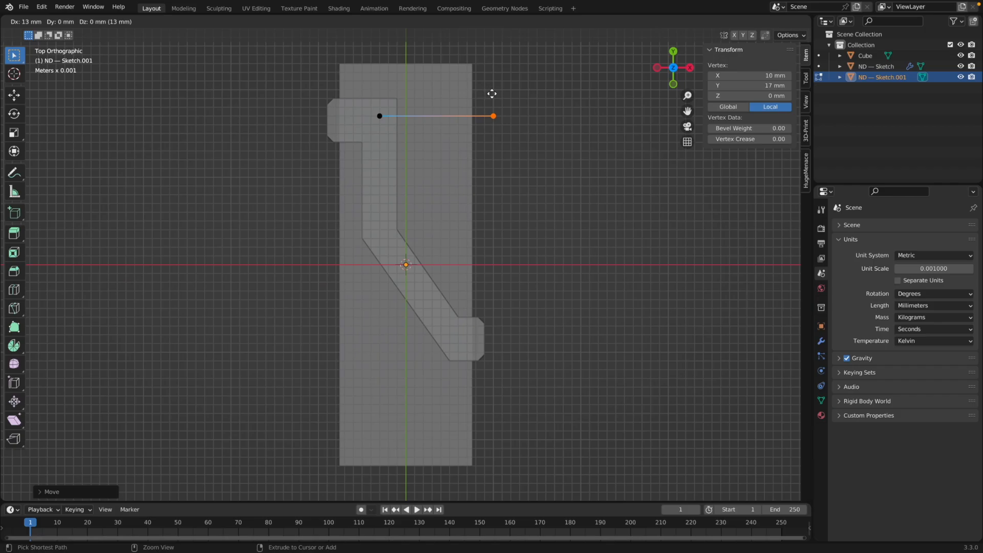
left_click(491, 93, "ctrl")
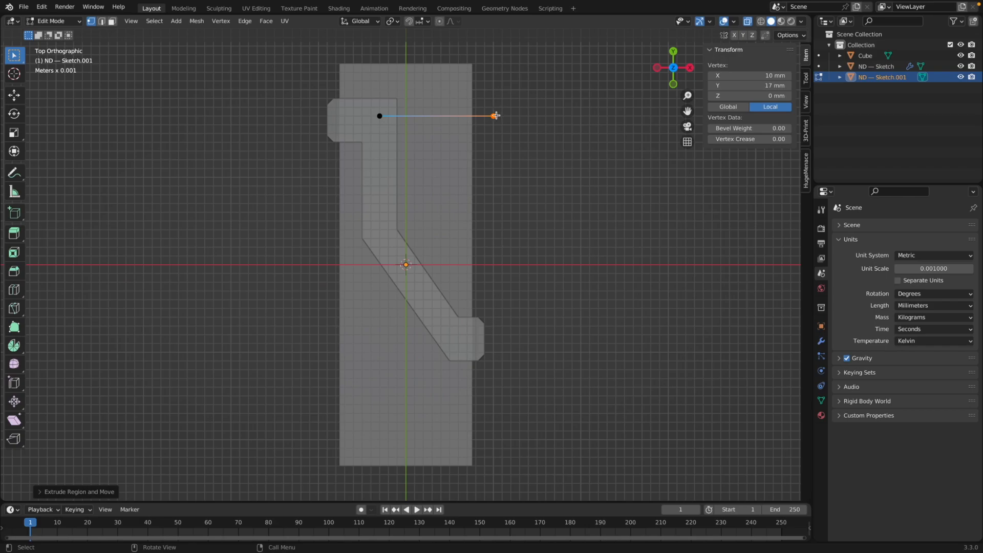
key("e")
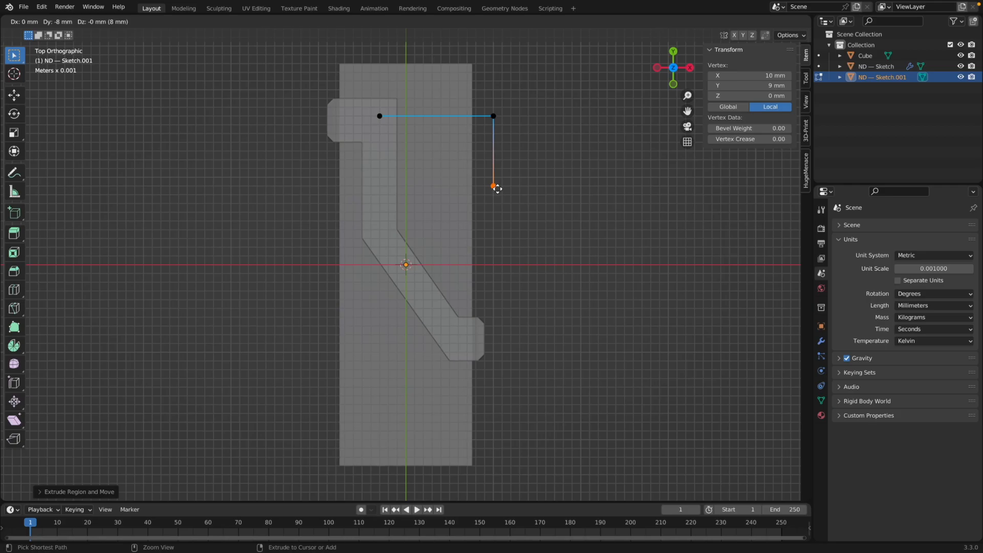
left_click(494, 186)
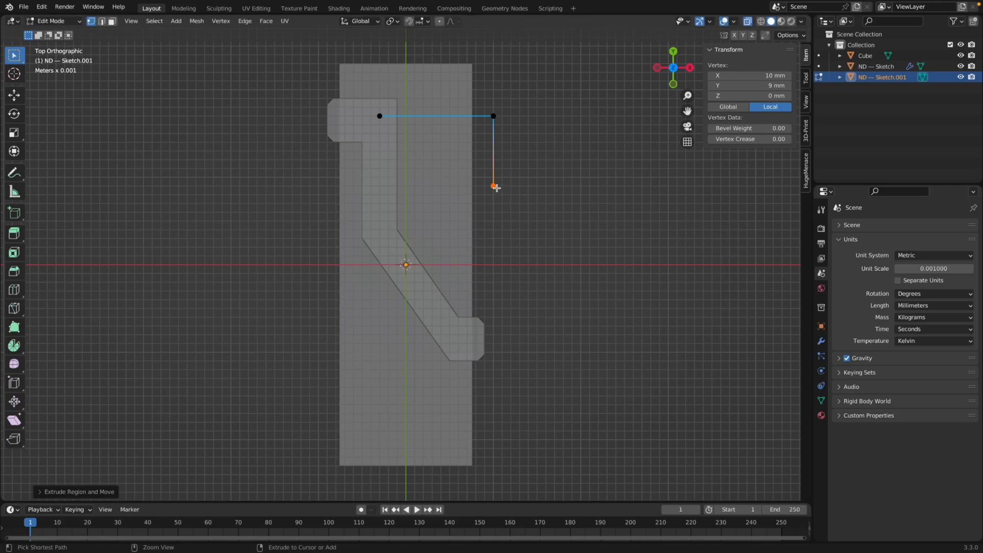
key("e")
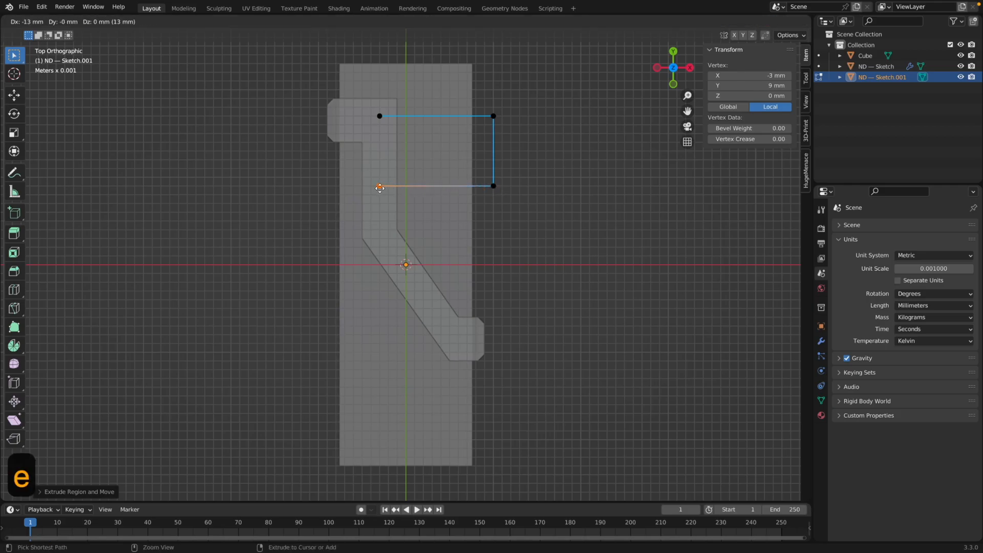
left_click(379, 187)
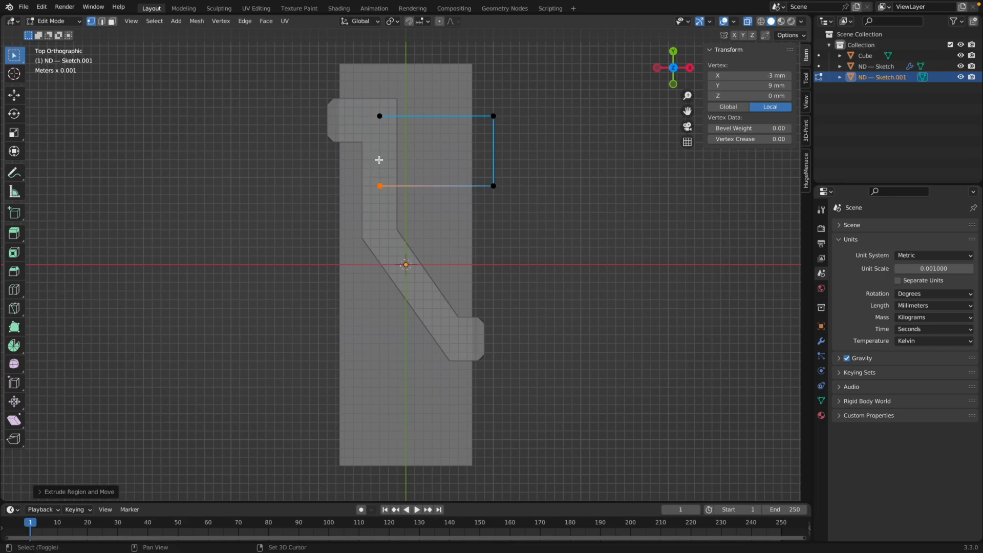
Step: Close the three-sided outline into a filled rectangular face with the ND sketch tools and turn off X-ray
key("shift+2")
mouse_move(381, 163)
left_click(484, 171)
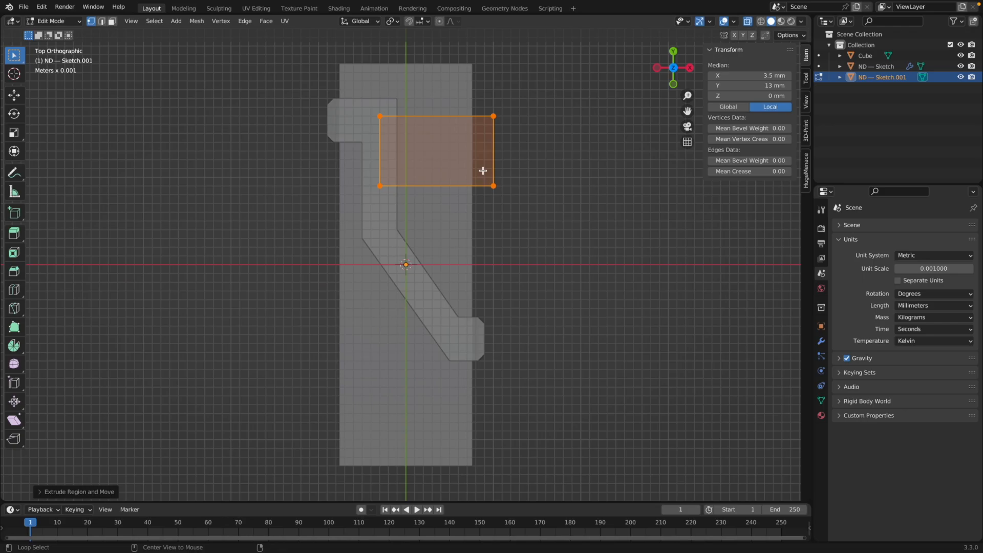
key("alt+z")
Step: Extrude the new rectangular face 6 mm downward through the side of the block
middle_click_drag(536, 218, 529, 188)
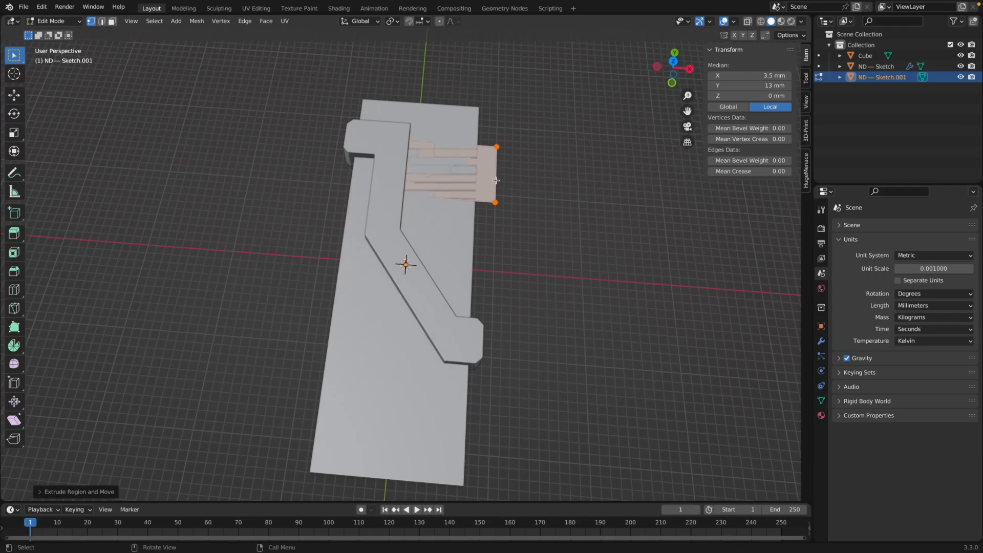
middle_click_drag(533, 190, 531, 259)
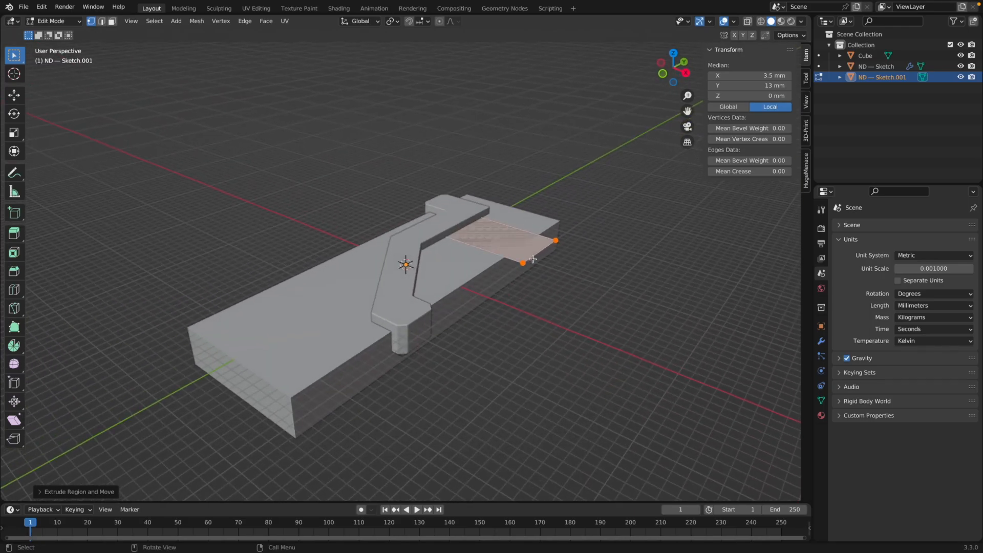
key("3")
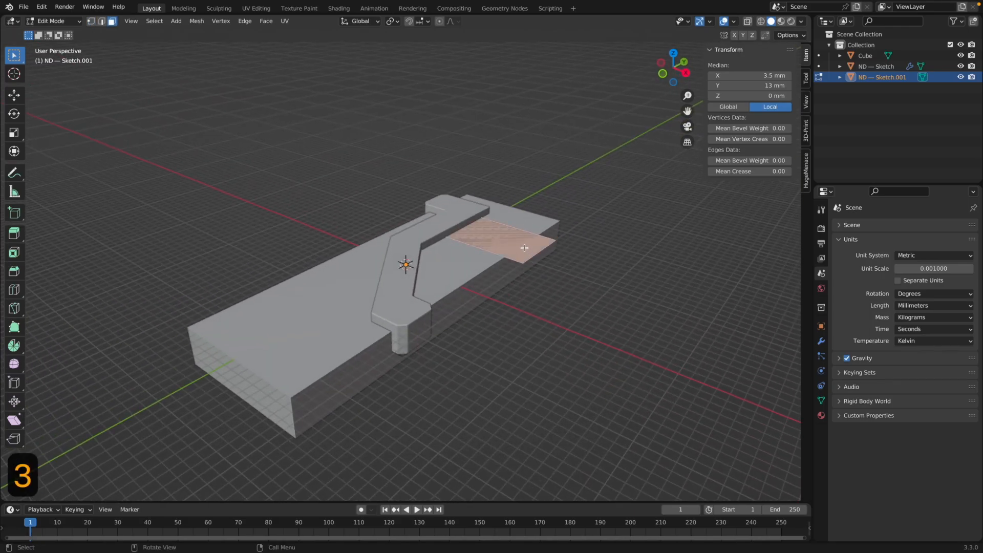
left_click(524, 248)
key("e")
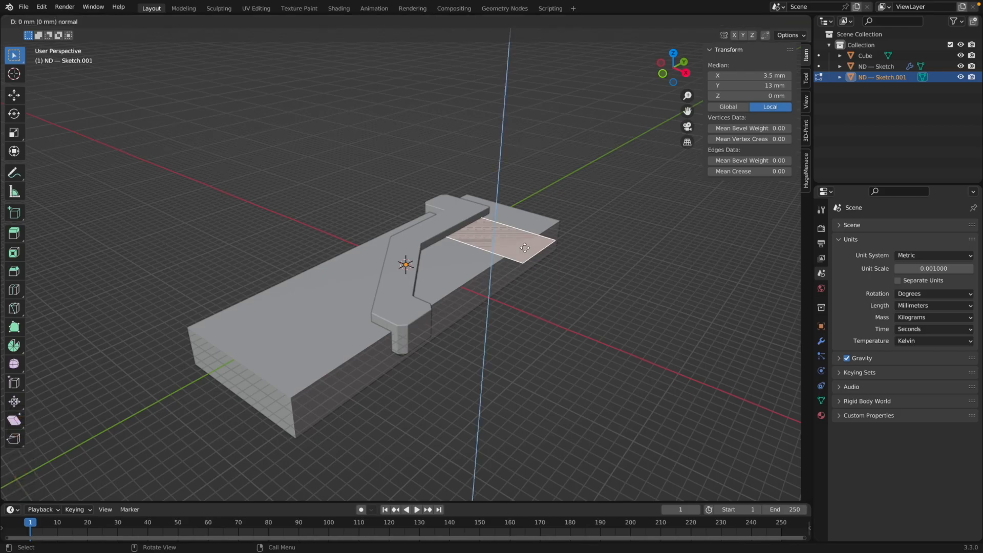
type("6")
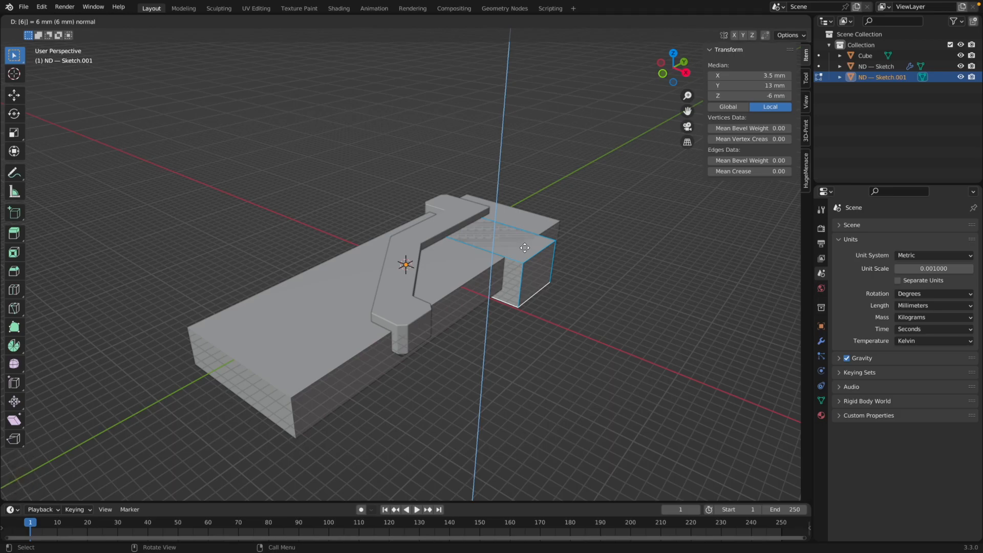
key("Return")
Step: Switch to Object Mode and raise the extruded box along Z by about 1.7 mm
middle_click_drag(568, 257, 559, 223)
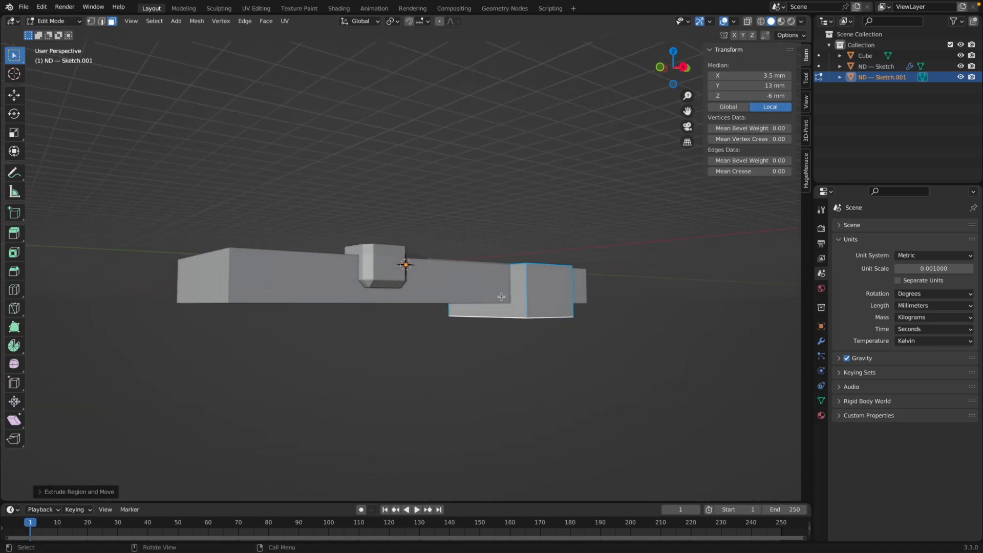
middle_click_drag(508, 301, 478, 247)
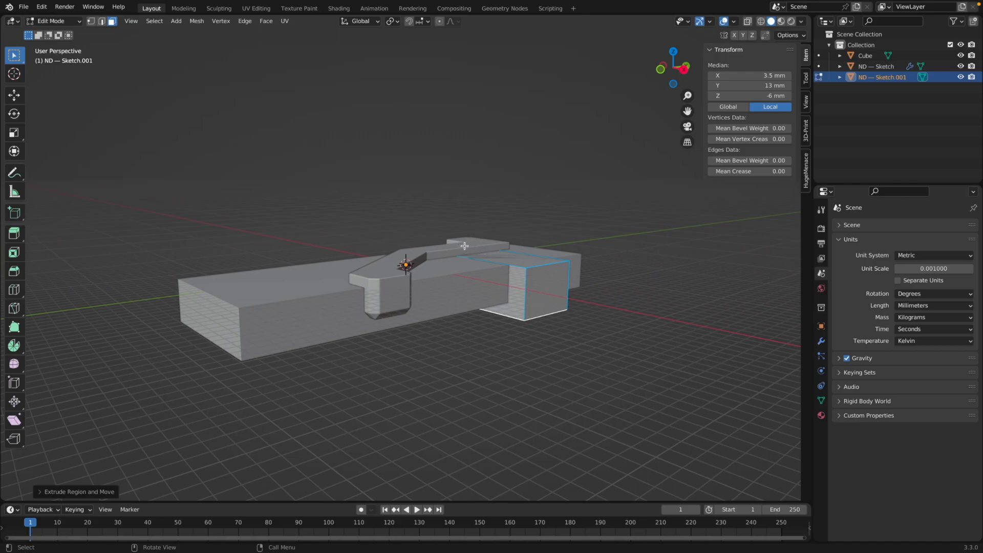
middle_click_drag(483, 250, 594, 305)
key("Tab")
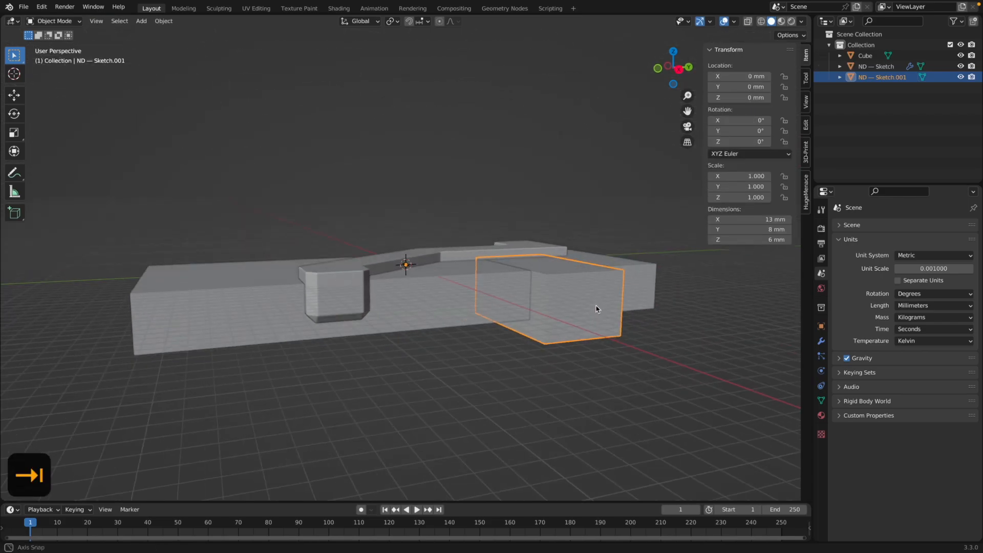
key("g")
key("z")
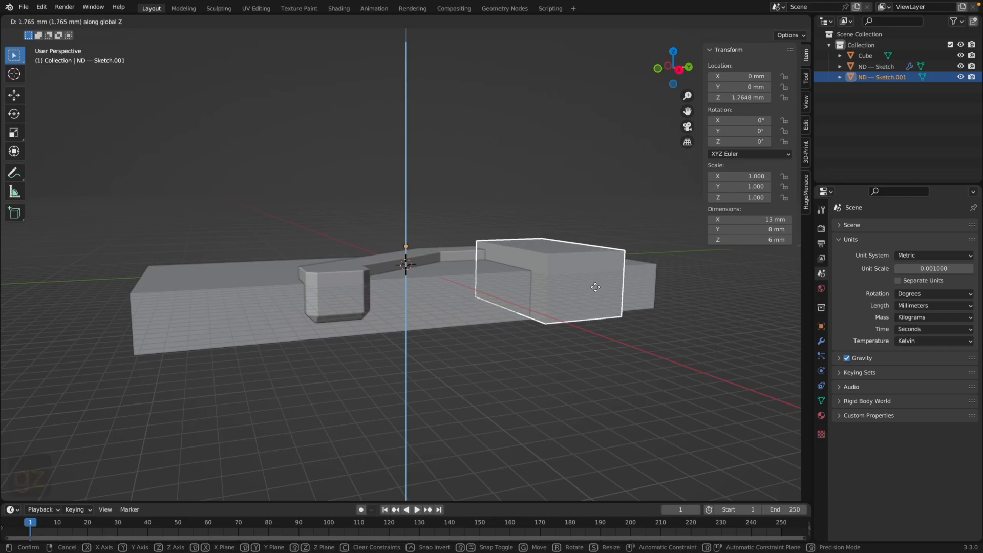
left_click(595, 288)
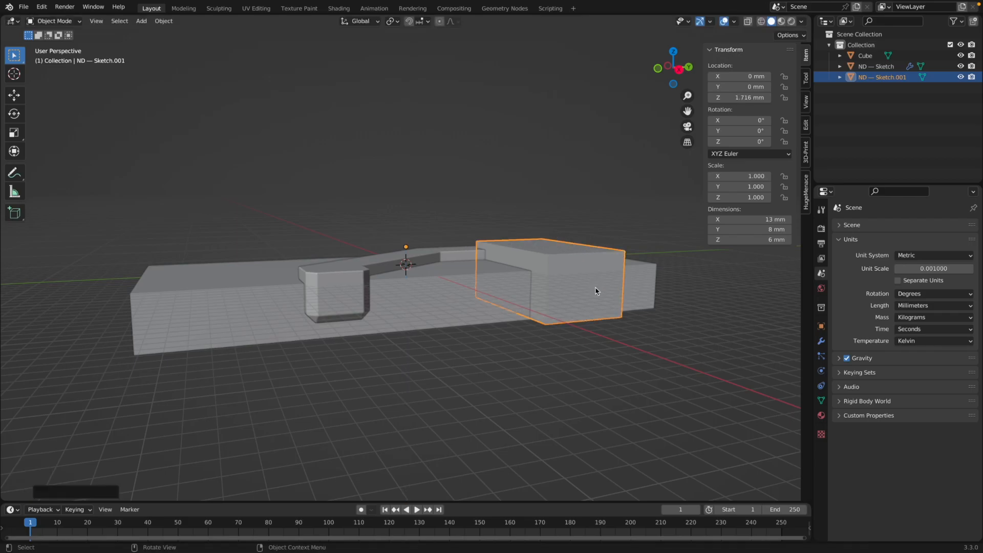
Step: Lower the extruded box along Z by about 0.1 mm to align its underside with the block's, and deselect it
middle_click_drag(596, 287, 626, 276)
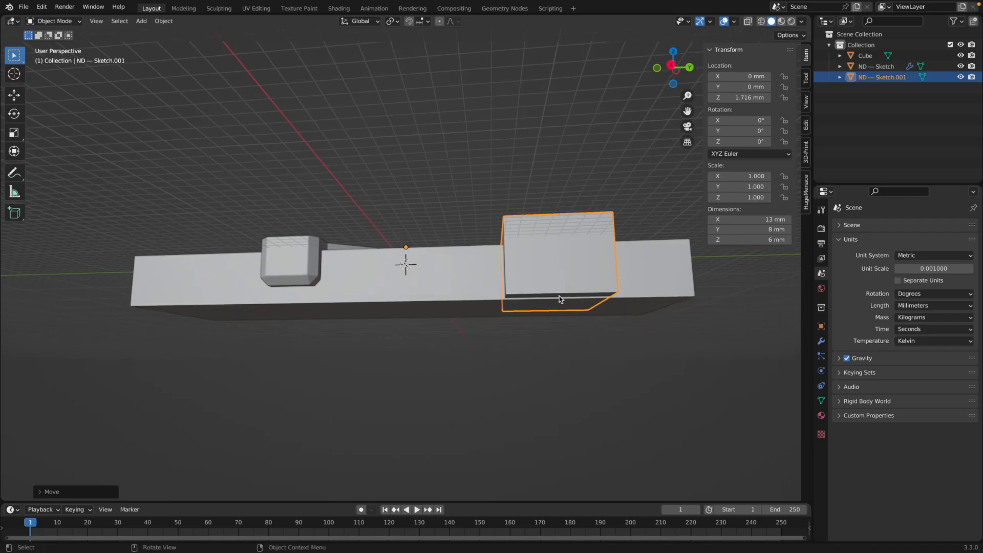
key("g")
key("z")
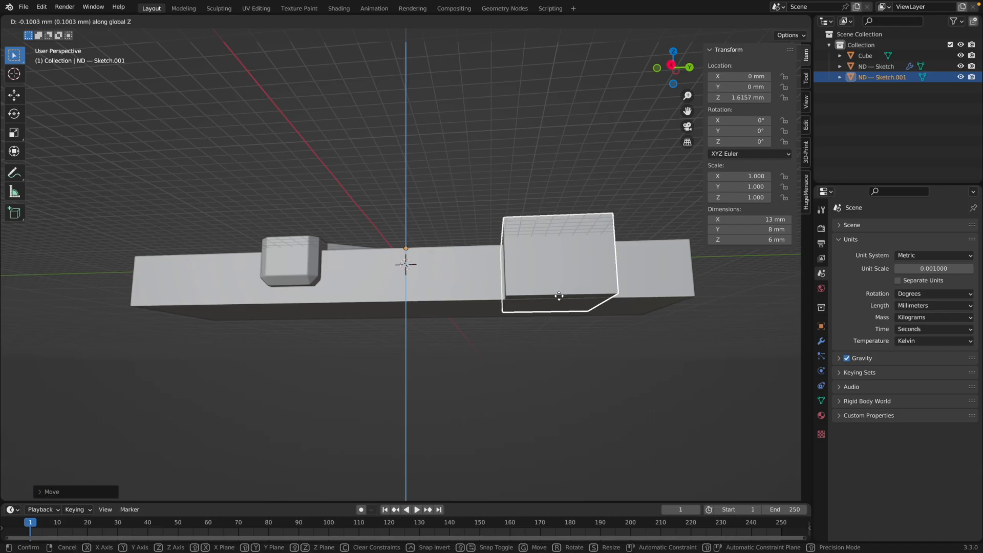
left_click(559, 296)
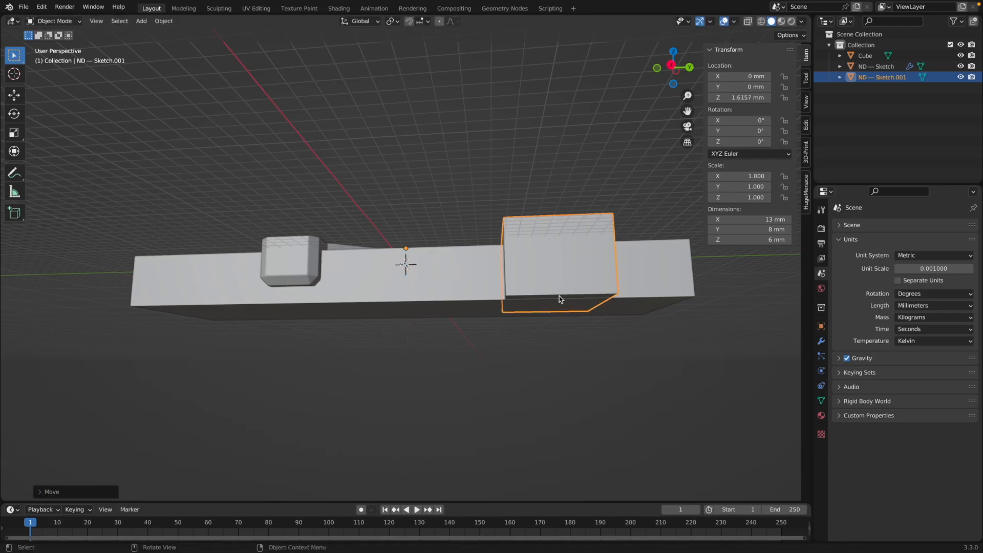
middle_click_drag(589, 355, 693, 405)
left_click(569, 311)
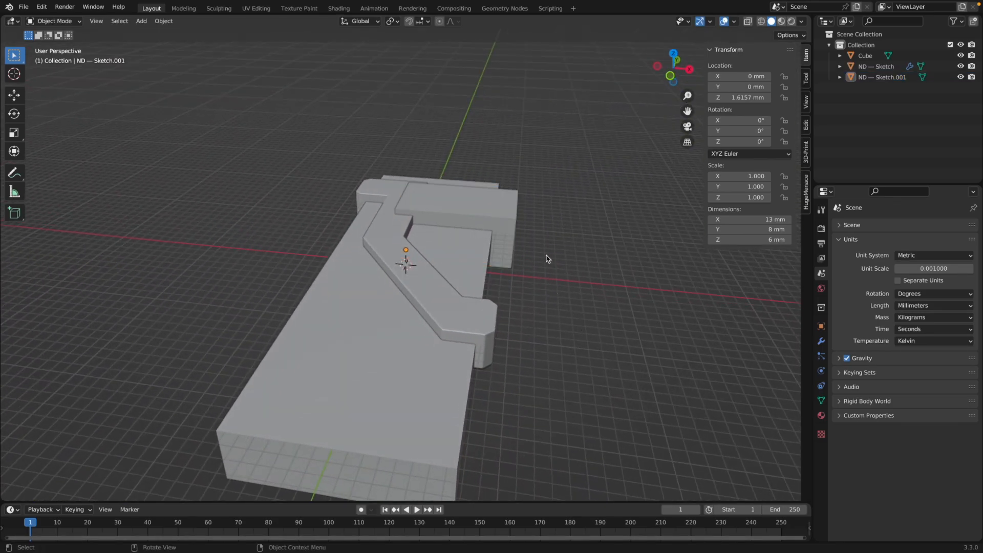
middle_click_drag(547, 256, 575, 248)
mouse_move(324, 246)
middle_mouse_down()
mouse_move(353, 246)
mouse_move(357, 236)
mouse_move(337, 239)
mouse_move(351, 243)
middle_mouse_up()
middle_click_drag(330, 239, 406, 236)
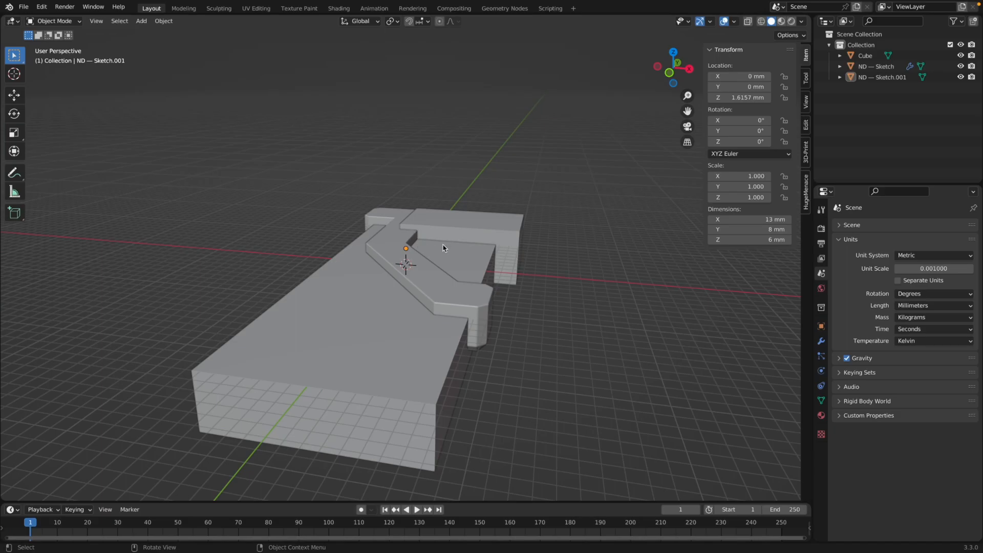
mouse_move(548, 266)
middle_mouse_down()
mouse_move(560, 309)
mouse_move(553, 331)
mouse_move(579, 331)
mouse_move(554, 334)
middle_mouse_up()
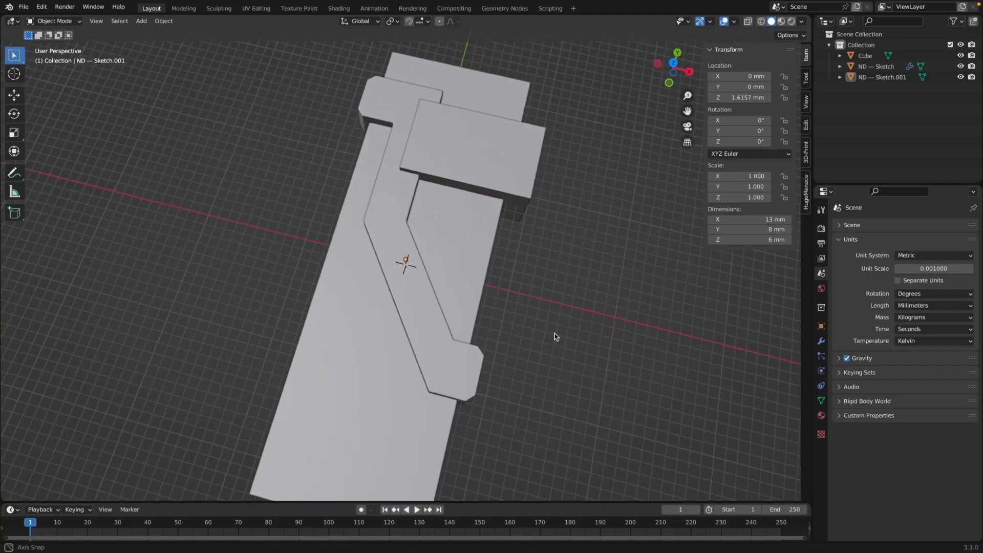
Step: Bevel the box's four vertical edges with the ND Edge Bevel at a width of 2000, and return to Object Mode
key("Tab")
middle_click_drag(574, 294, 544, 261)
key("2")
left_click(544, 259)
left_click(581, 226, "shift")
mouse_move(592, 228)
middle_mouse_down()
mouse_move(638, 226)
mouse_move(373, 195)
middle_mouse_up()
left_click(371, 198, "shift")
middle_click_drag(414, 200, 247, 198)
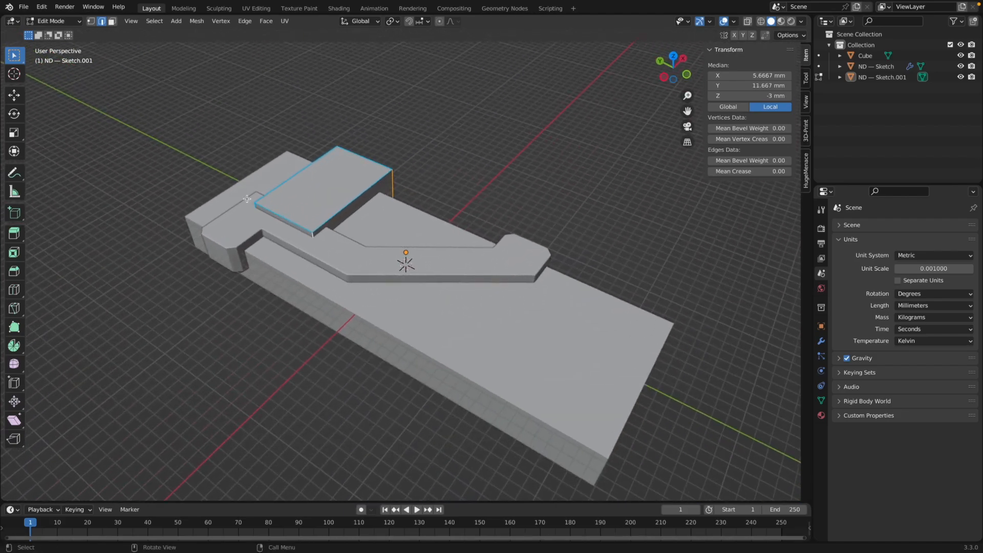
left_click(255, 205, "shift")
middle_click_drag(461, 208, 333, 167)
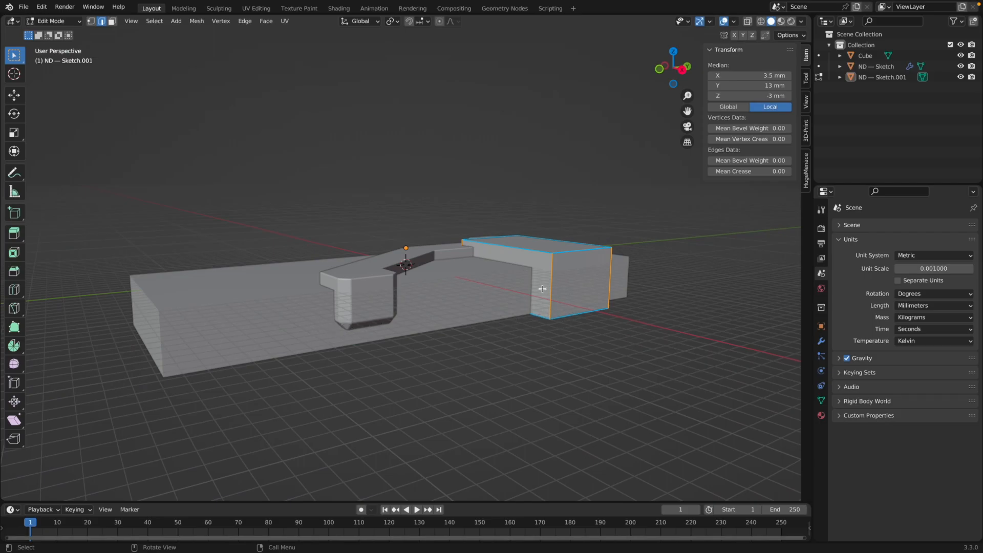
middle_click_drag(551, 329, 610, 349)
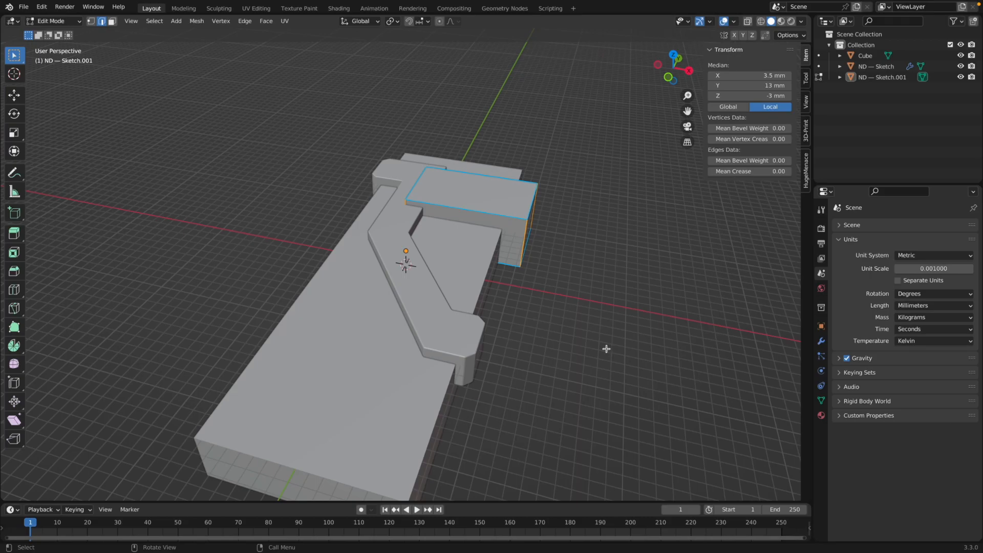
key("shift+2")
mouse_move(607, 350)
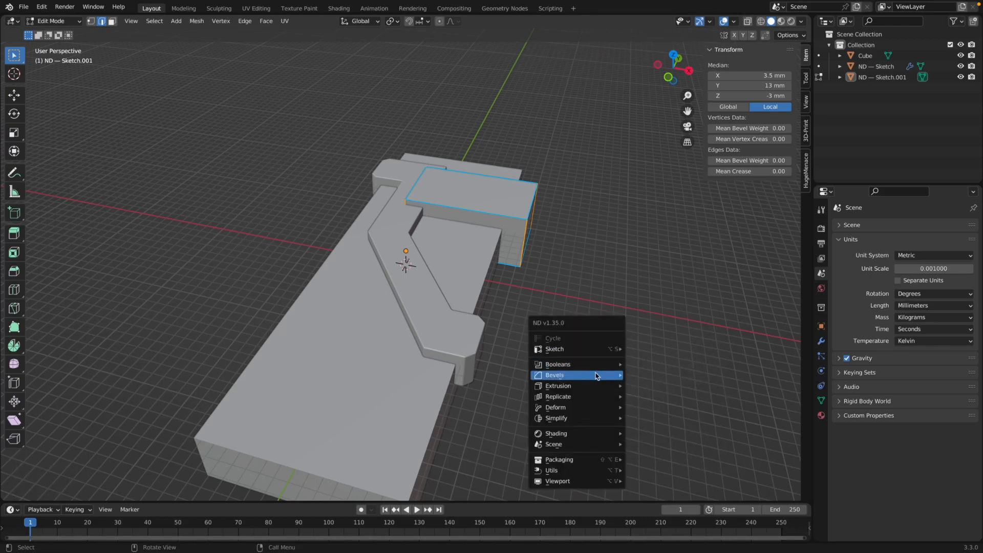
mouse_move(597, 375)
left_click(657, 385)
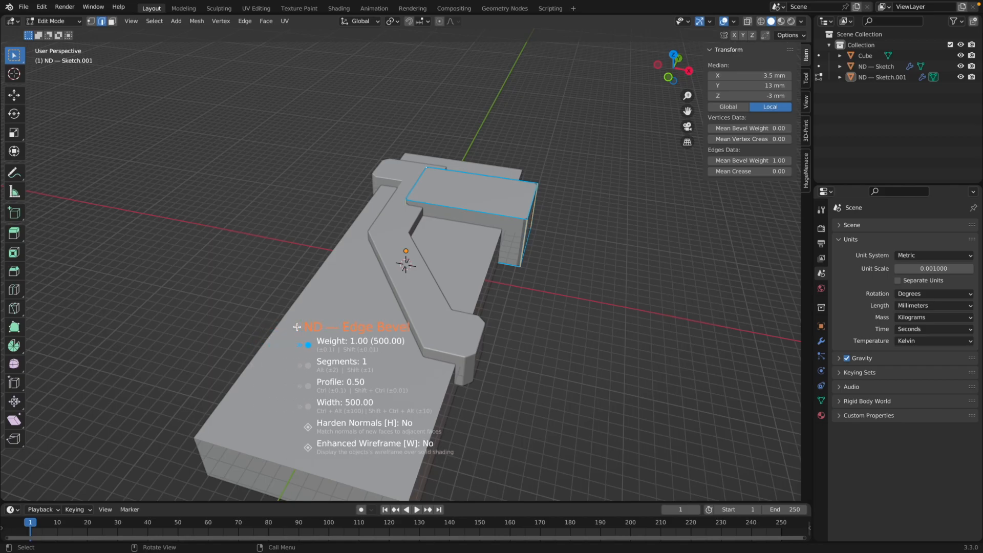
key("ctrl+alt")
key("ctrl+alt+2")
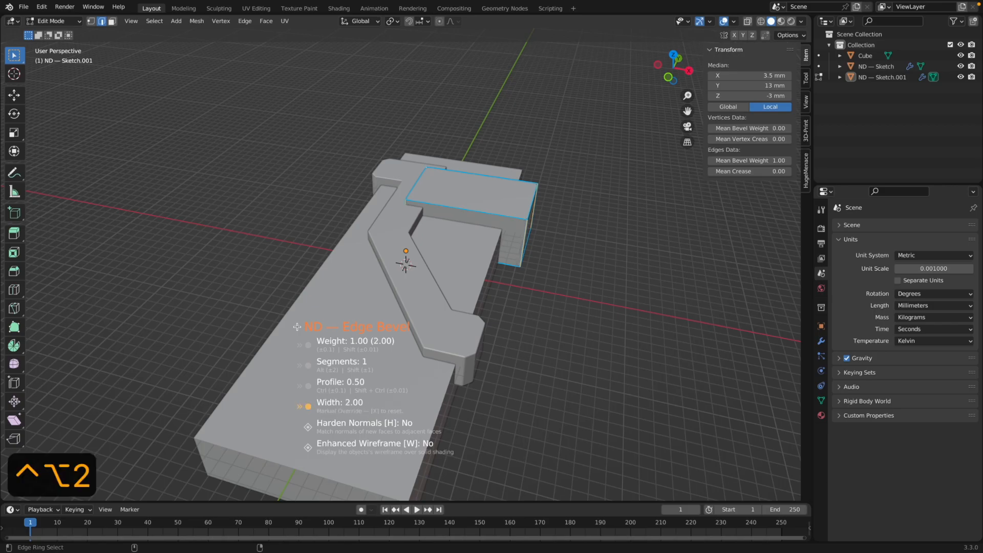
key("ctrl+alt+0")
key("ctrl+alt+0")
key("ctrl+alt+0")
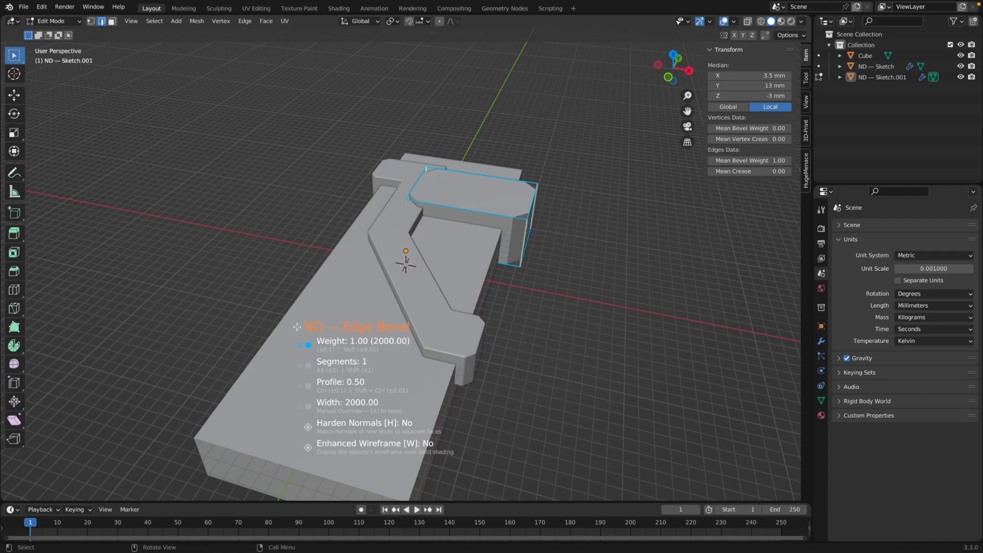
key("Return")
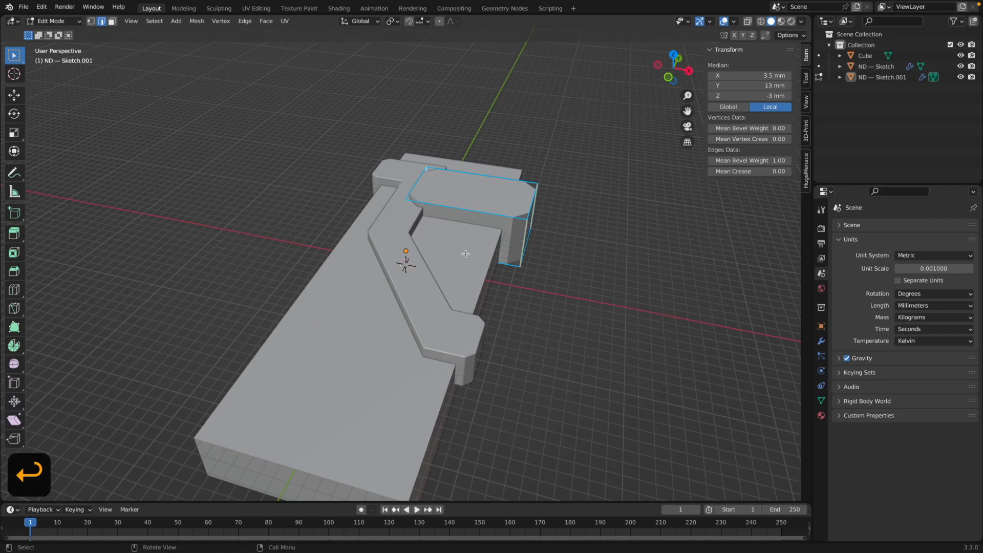
middle_click_drag(520, 224, 537, 263)
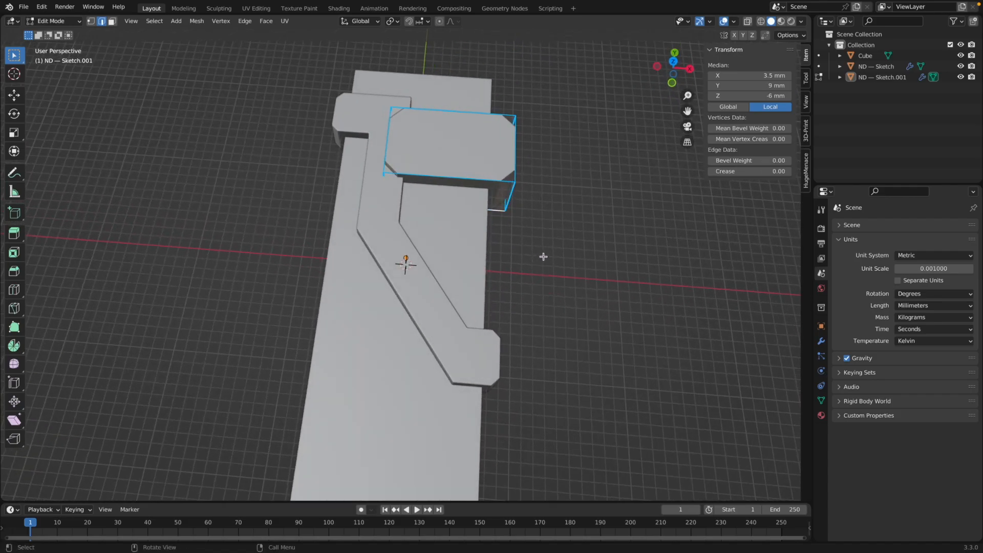
key("Tab")
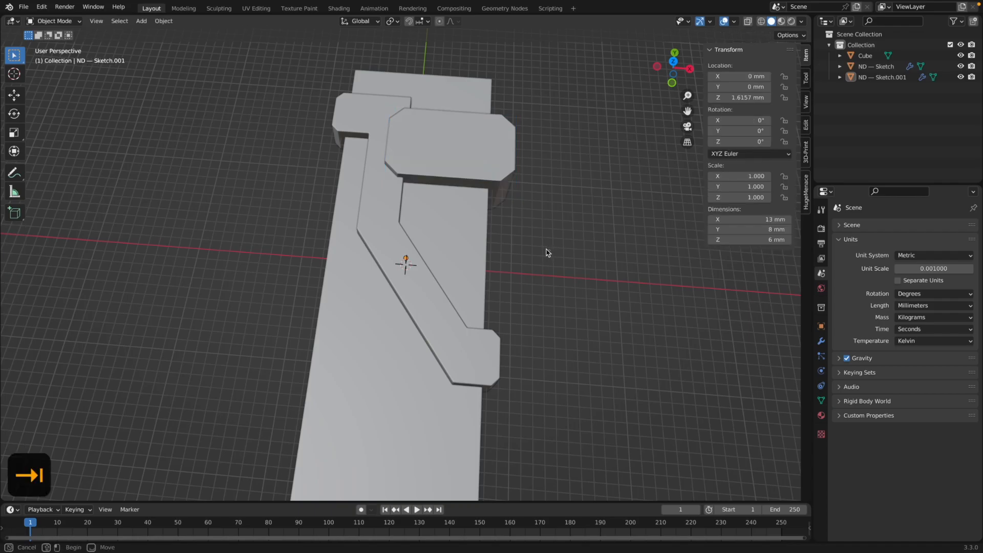
Step: Apply an ND Bevel to the whole box with width 150 and 4 segments
middle_click_drag(526, 232, 428, 104)
scroll(583, 283, "up", 2)
middle_click_drag(583, 283, 494, 203)
left_click(520, 176)
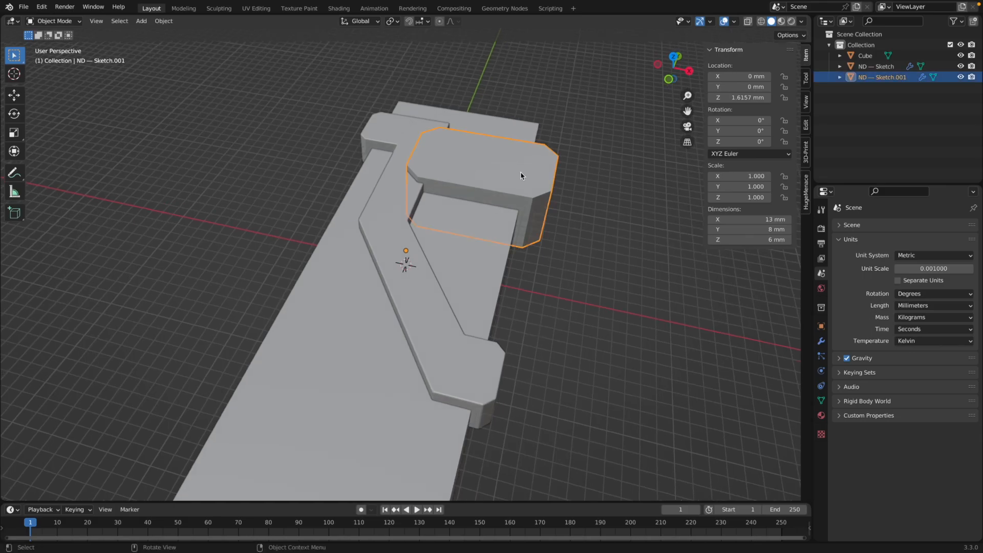
key("shift+2")
mouse_move(520, 175)
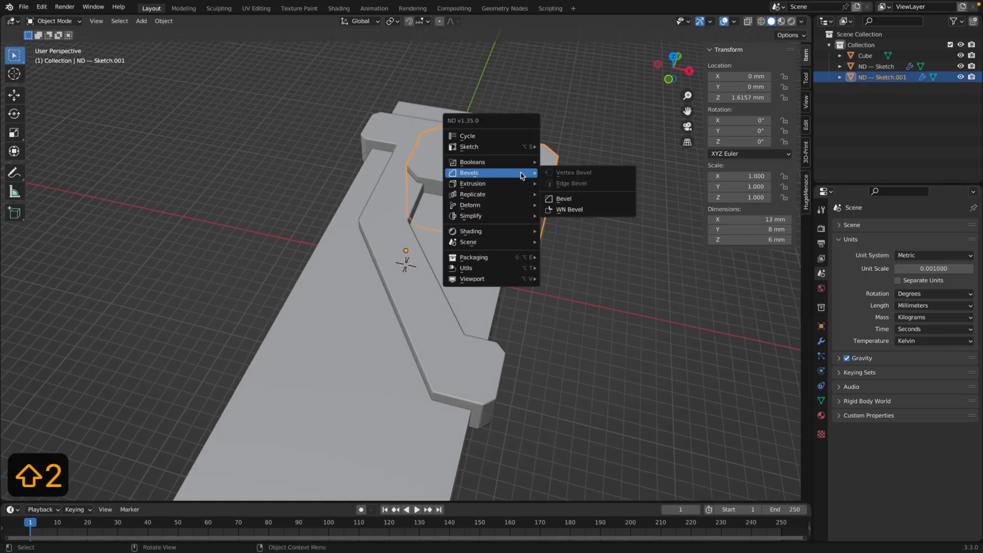
left_click(569, 200)
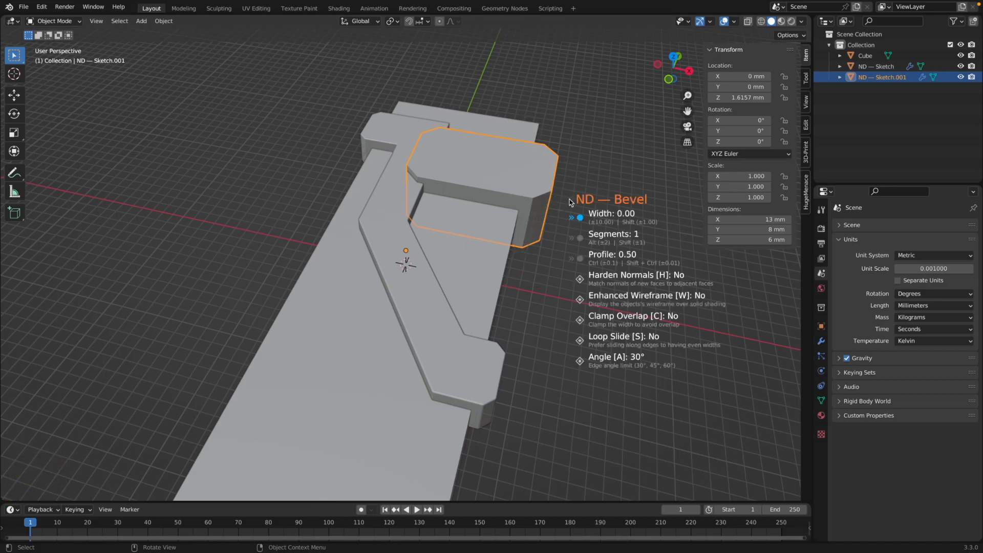
type("150")
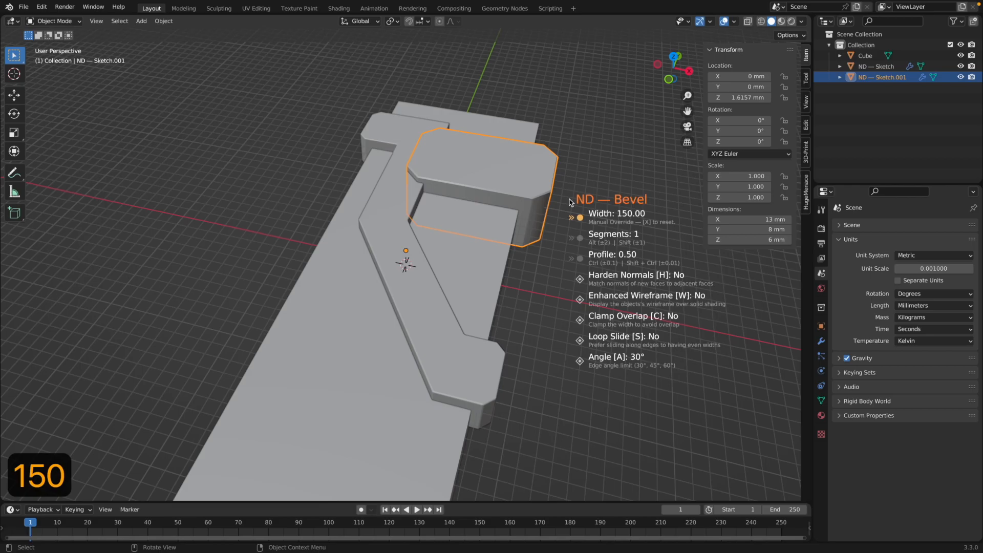
scroll(570, 202, "up", 1, "alt")
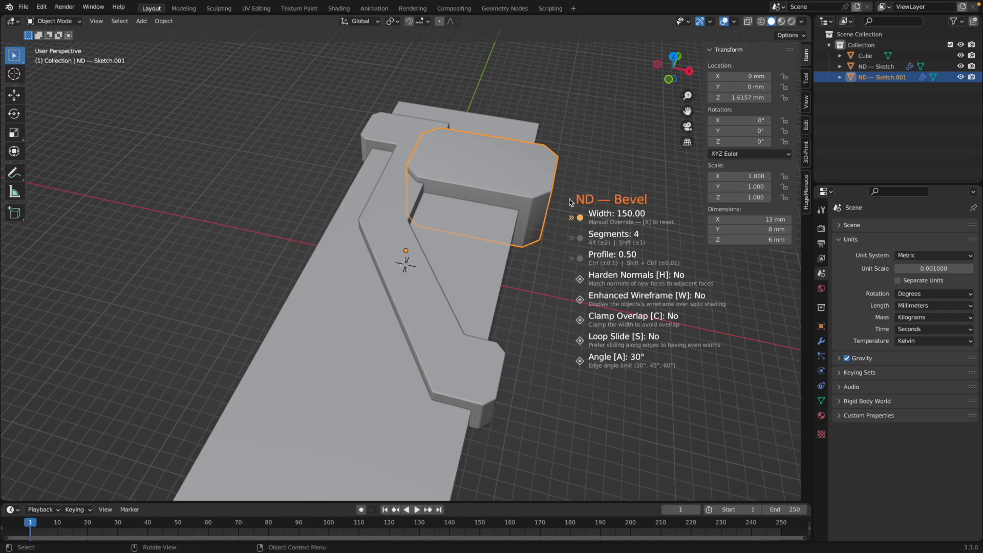
key("Return")
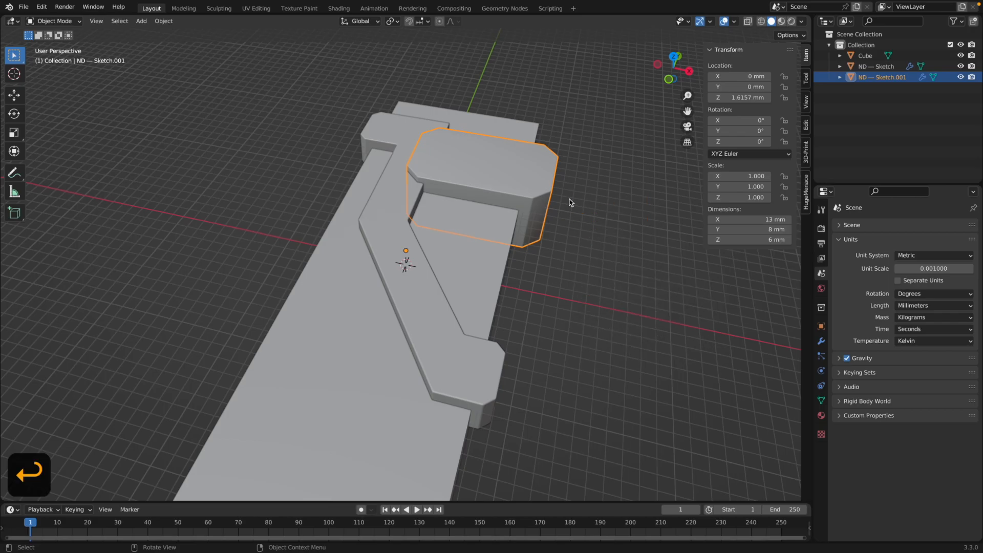
Step: Check the ND Bevel settings on the channel-shaped body and leave them without making changes
left_click(415, 287)
key("shift+2")
mouse_move(415, 288)
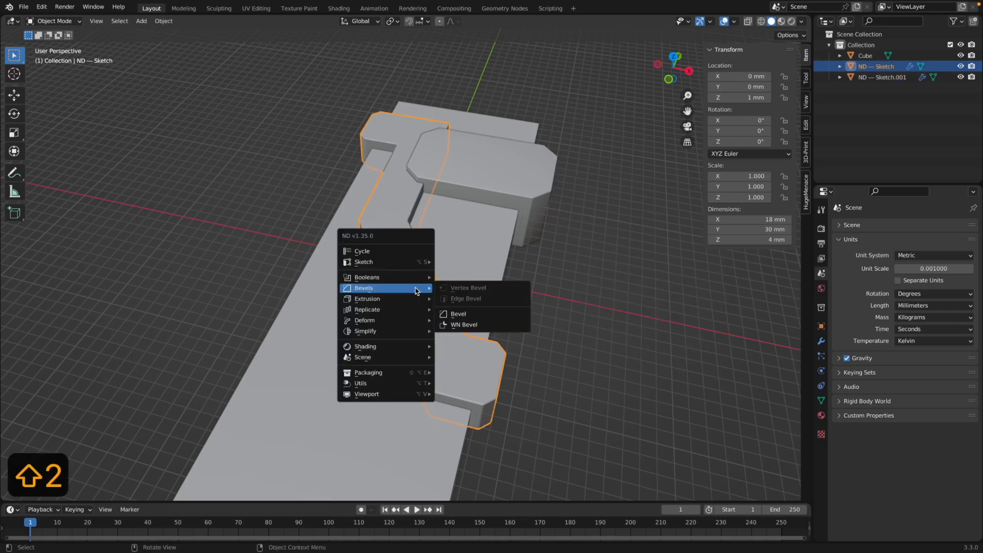
left_click(466, 313)
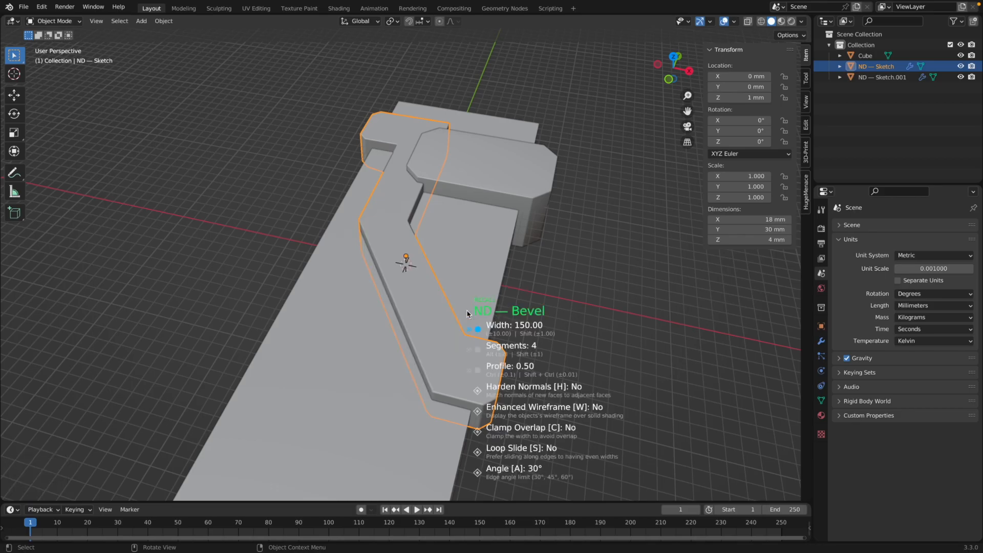
key("Escape")
left_click(576, 279)
Step: Apply Shade Flat to the beveled box and deselect it
mouse_move(612, 253)
middle_mouse_down()
mouse_move(583, 247)
mouse_move(581, 227)
middle_mouse_up()
left_click(580, 223)
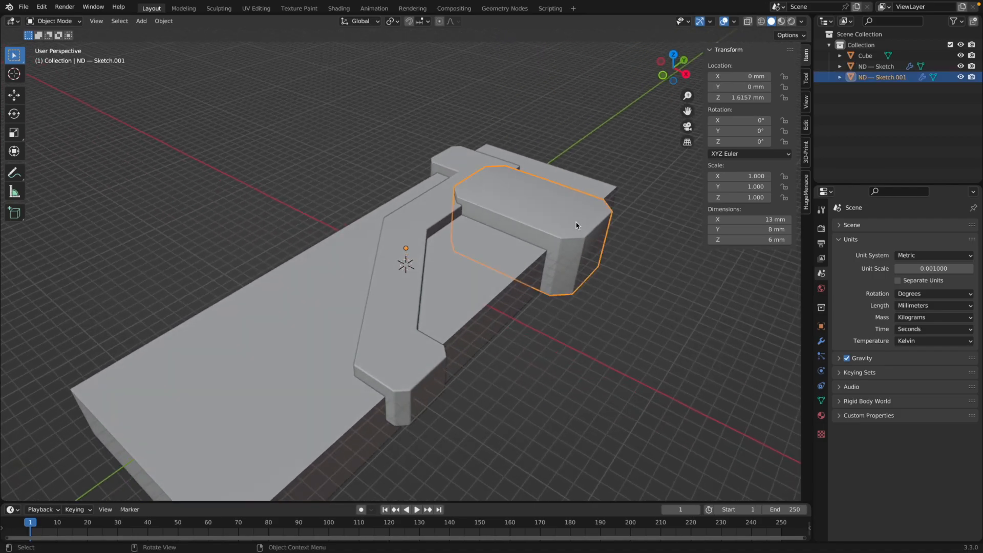
right_click(580, 229)
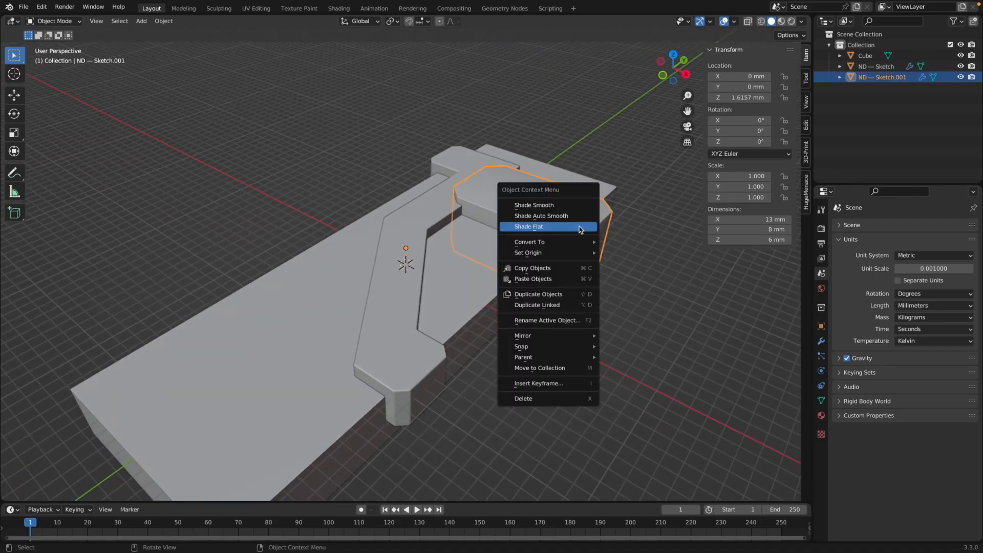
left_click(580, 228)
mouse_move(606, 325)
middle_mouse_down()
mouse_move(615, 286)
mouse_move(618, 321)
mouse_move(609, 321)
mouse_move(644, 294)
mouse_move(627, 279)
mouse_move(550, 266)
mouse_move(543, 238)
mouse_move(616, 313)
mouse_move(643, 326)
mouse_move(626, 337)
mouse_move(638, 337)
middle_mouse_up()
left_click(609, 321)
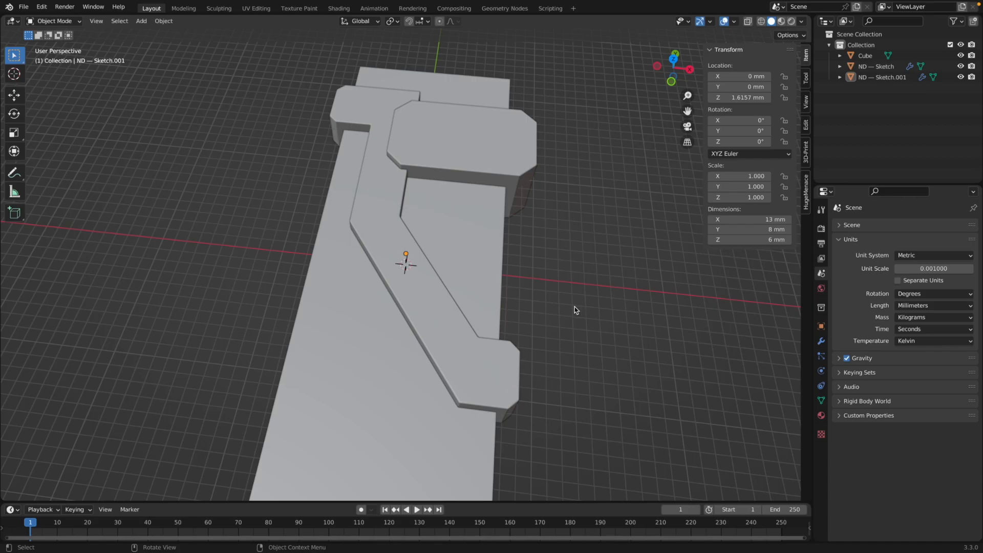
Step: Join the beveled box to the channel-shaped body with an ND Boolean Union and hide the box's boolean object
mouse_move(577, 309)
middle_mouse_down()
mouse_move(585, 314)
mouse_move(570, 300)
middle_mouse_up()
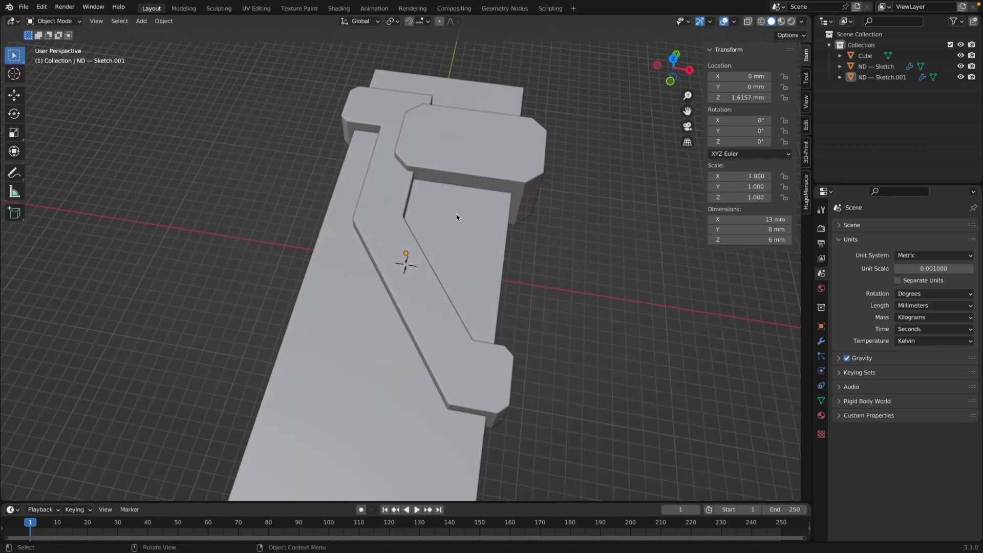
middle_click_drag(605, 296, 607, 270)
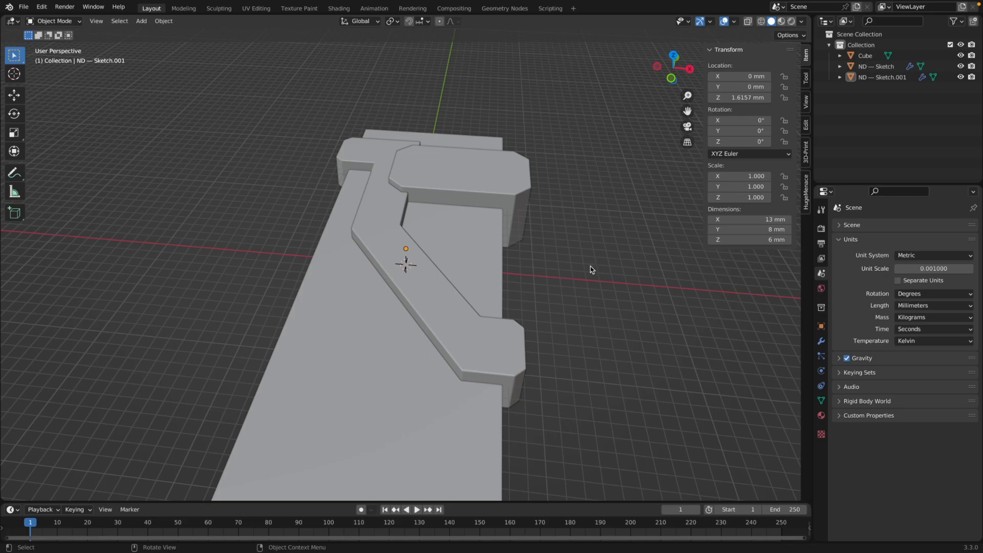
left_click(502, 187)
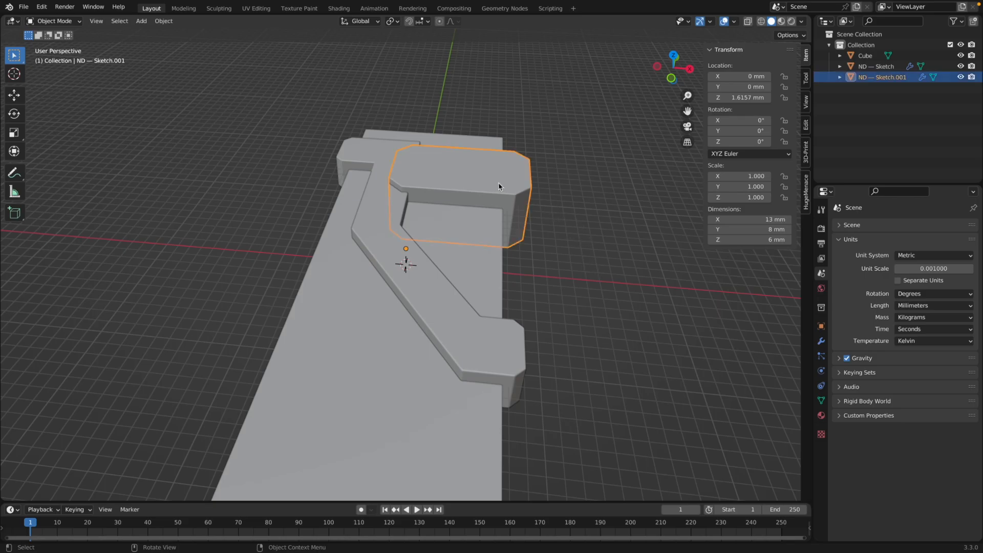
left_click(373, 211, "shift")
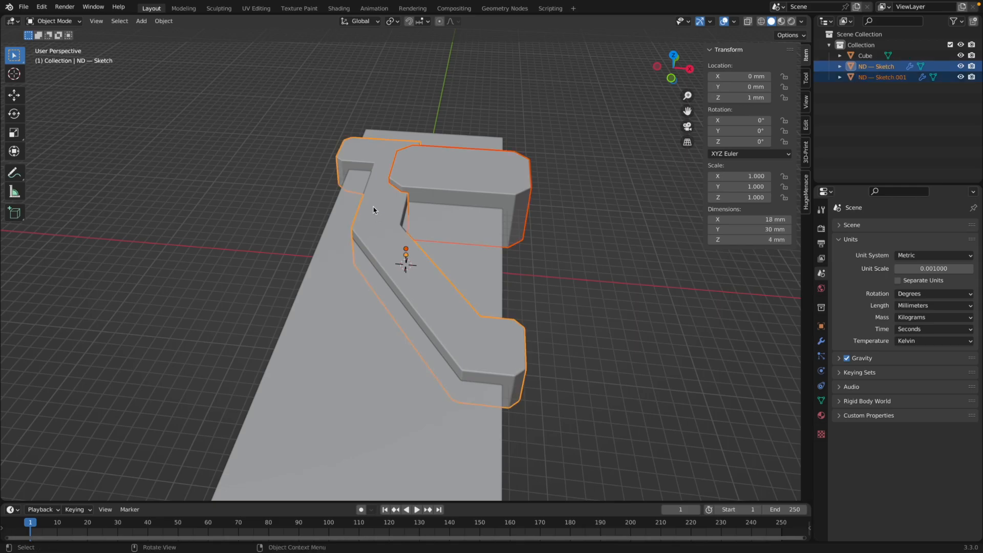
key("shift+2")
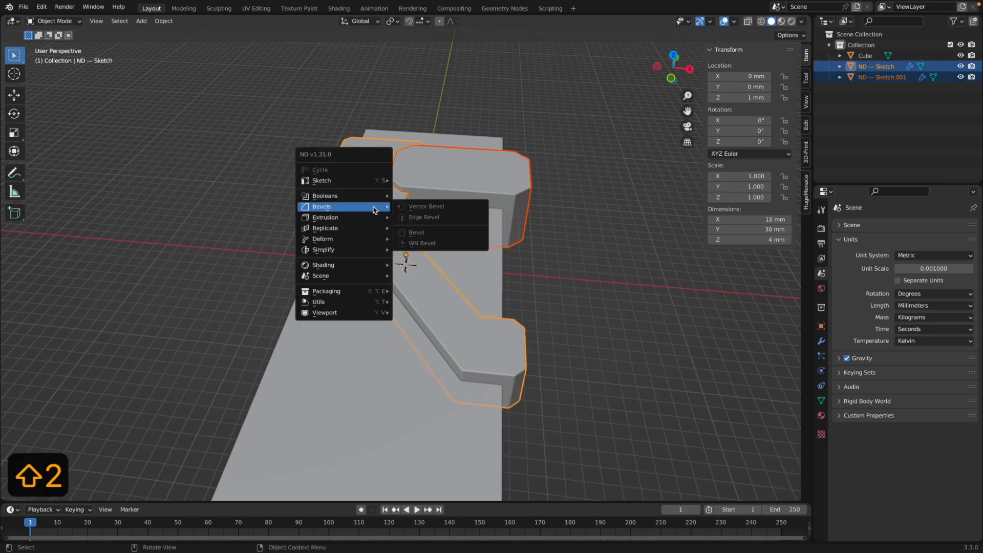
mouse_move(380, 201)
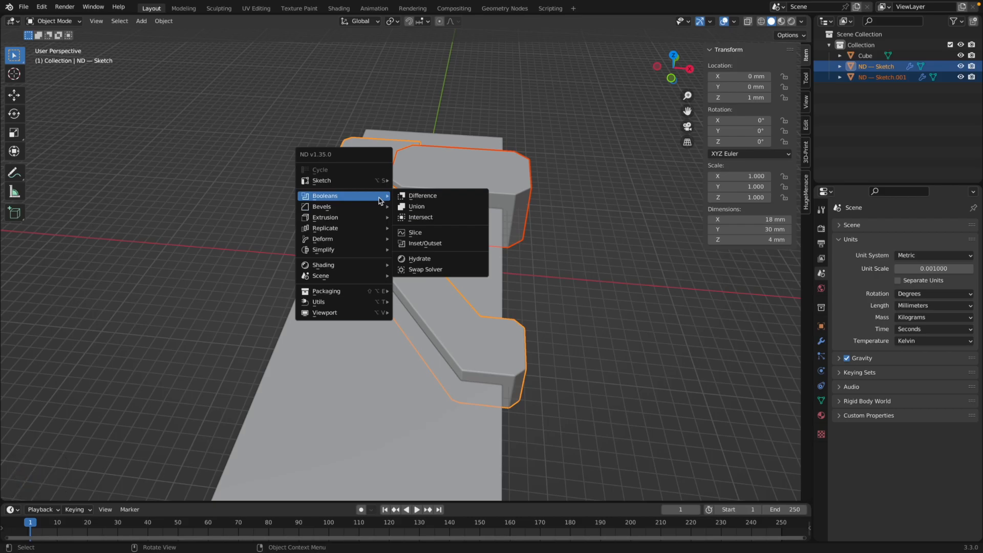
left_click(420, 209)
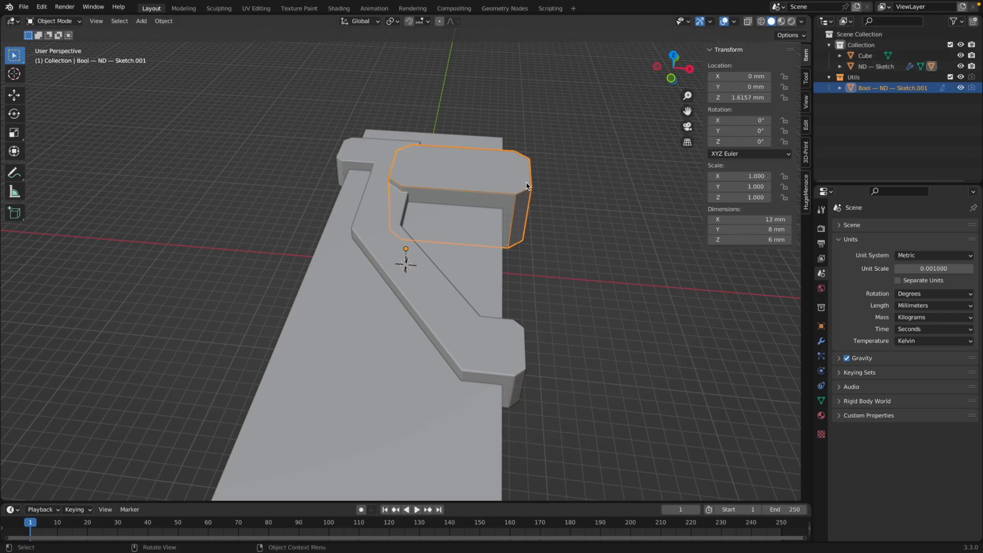
left_click(562, 207)
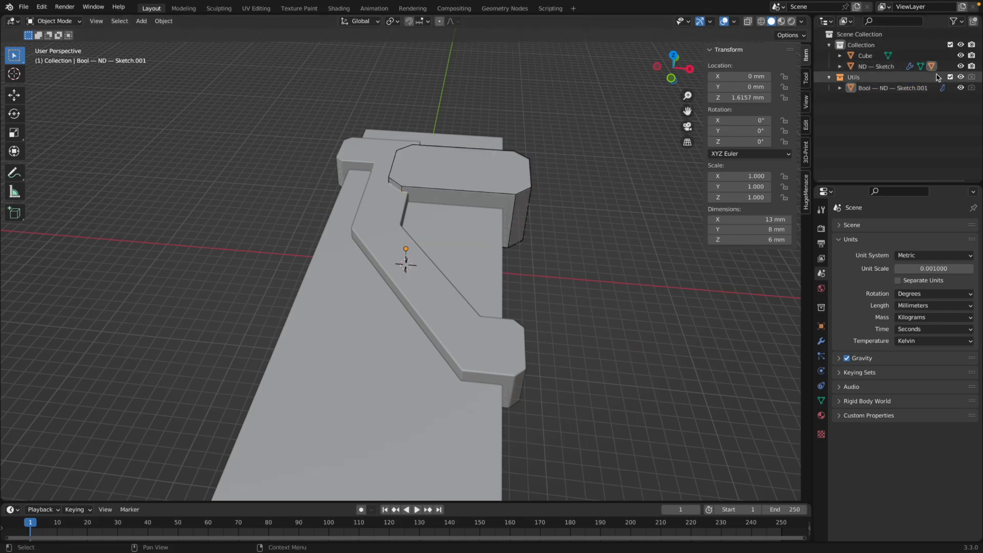
left_click(960, 88)
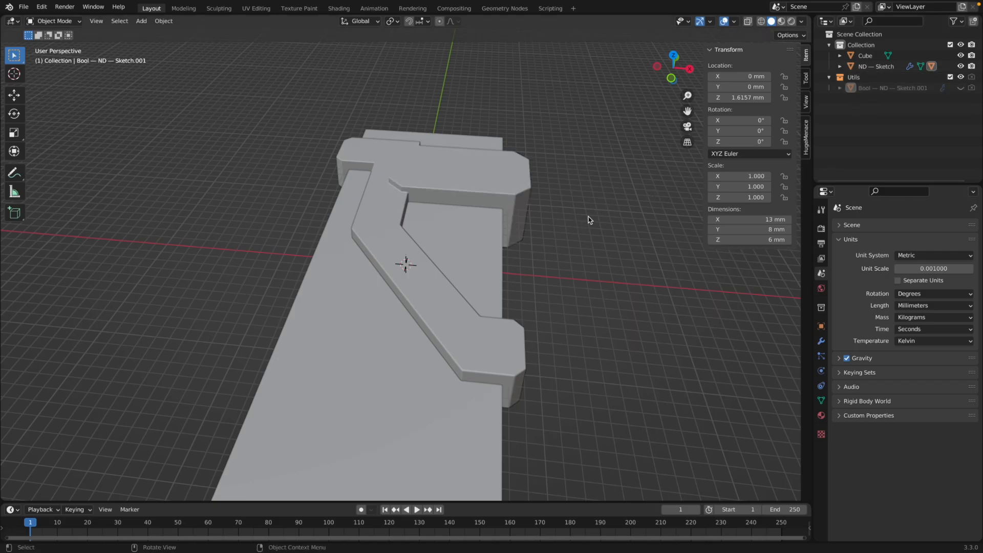
Step: Subtract the rectangular block from the combined body with an ND Boolean Difference and deselect the cutter
mouse_move(583, 220)
middle_mouse_down()
mouse_move(557, 205)
mouse_move(581, 221)
middle_mouse_up()
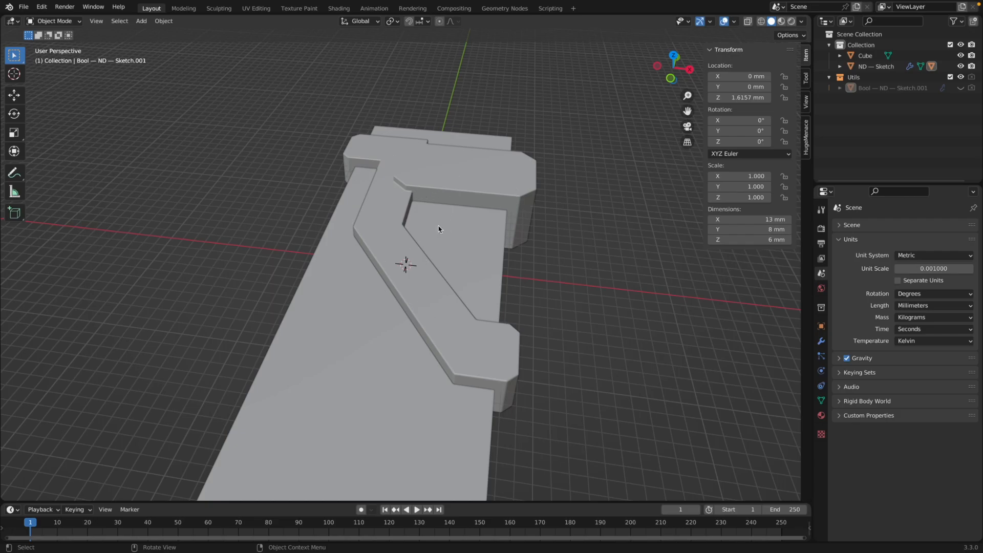
left_click(332, 364)
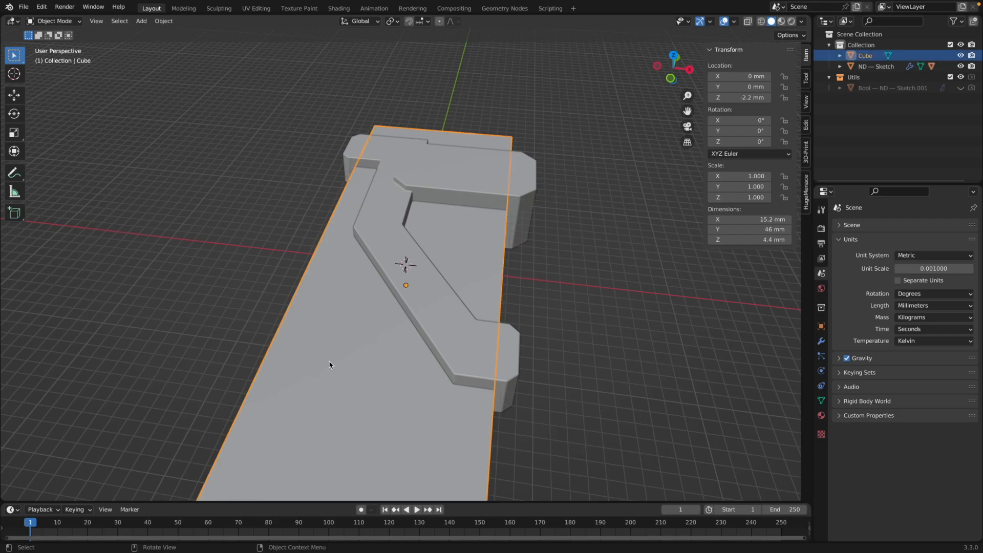
left_click(509, 177, "shift")
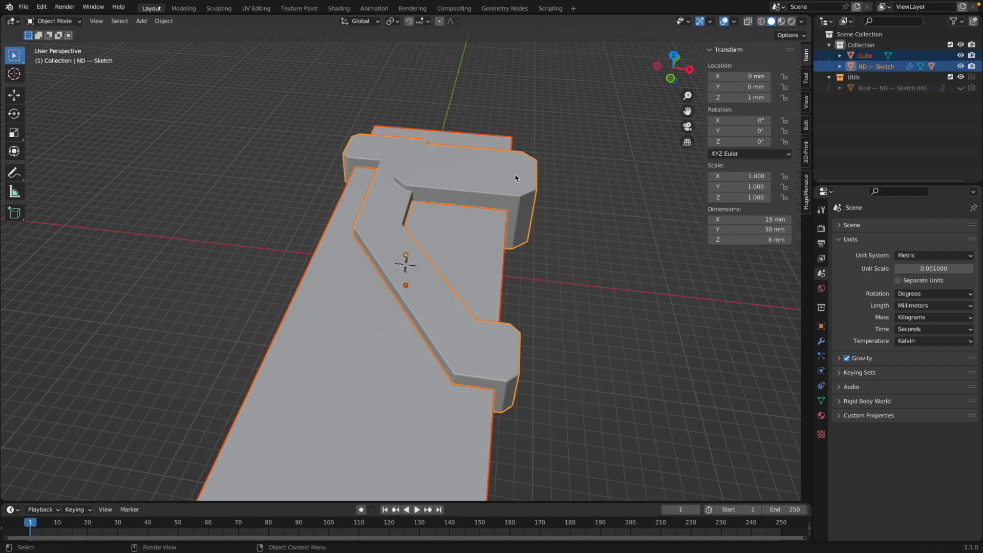
mouse_move(567, 231)
middle_mouse_down()
mouse_move(557, 194)
mouse_move(559, 226)
mouse_move(549, 226)
middle_mouse_up()
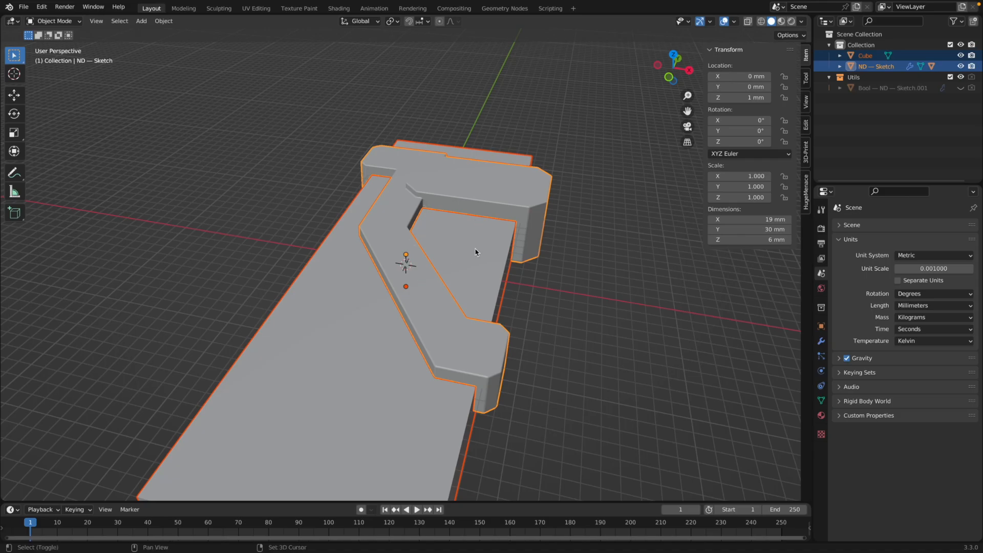
key("shift+2")
mouse_move(475, 250)
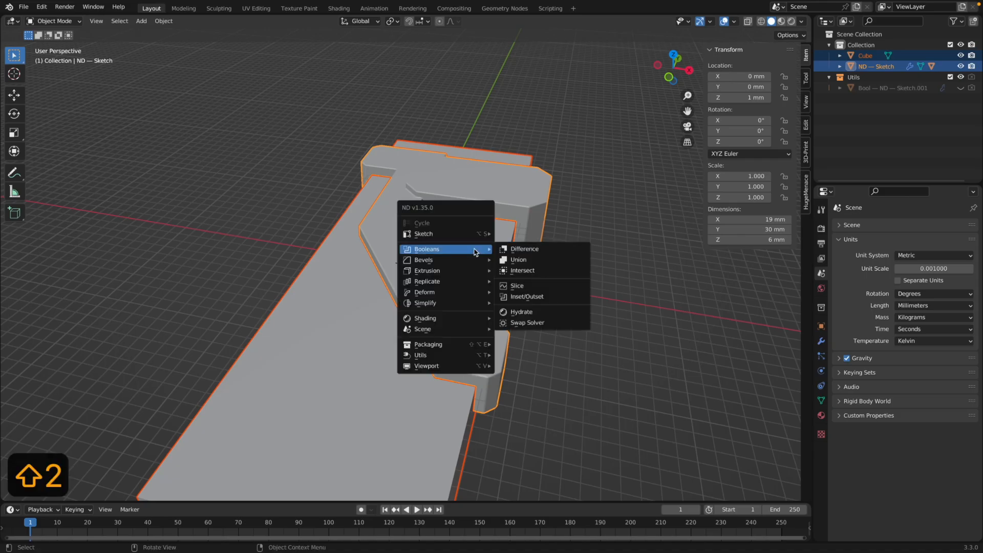
left_click(531, 250)
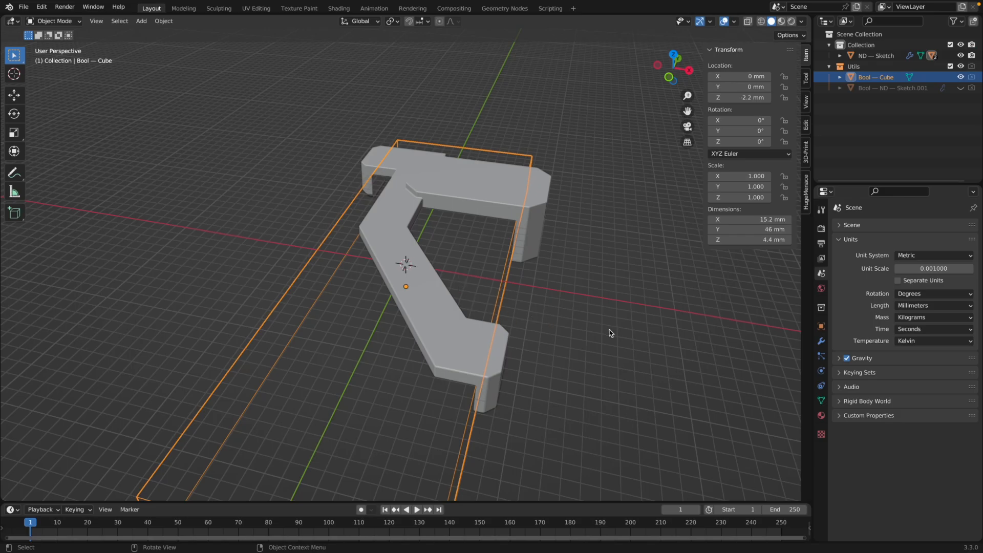
left_click(594, 325)
Step: Select the combined body and inspect the cut made by the block from several angles
middle_click_drag(592, 325, 600, 351)
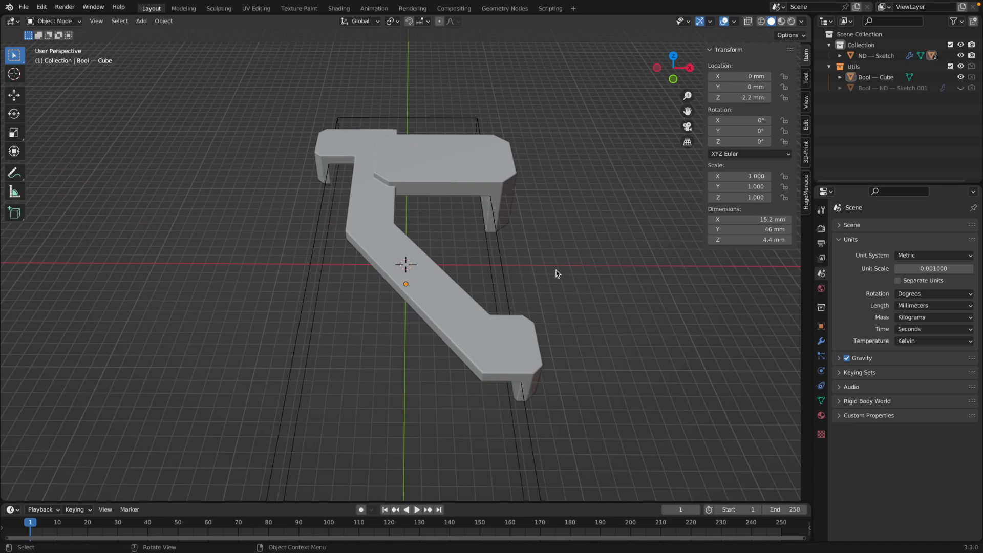
middle_click_drag(567, 275, 554, 285)
left_click(527, 168)
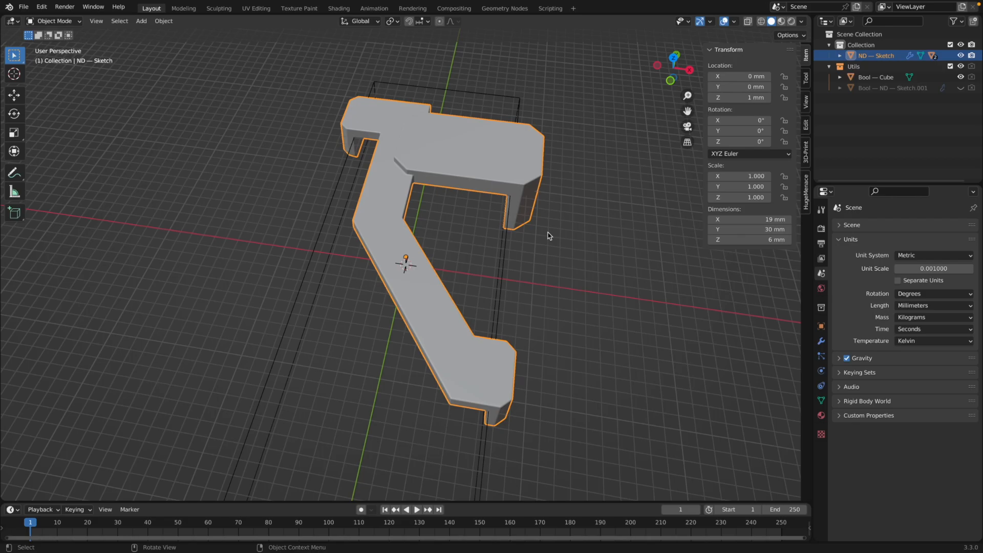
middle_click_drag(562, 245, 542, 235)
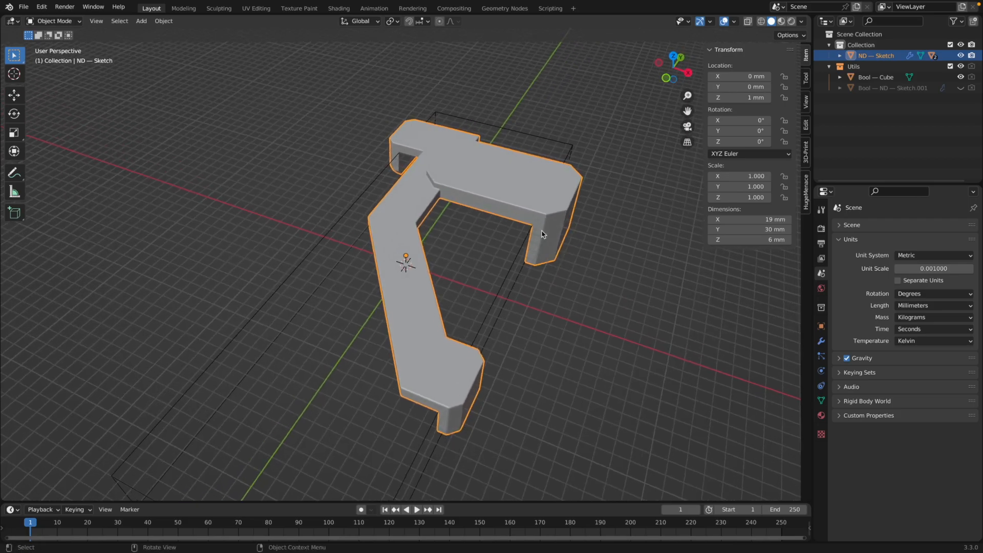